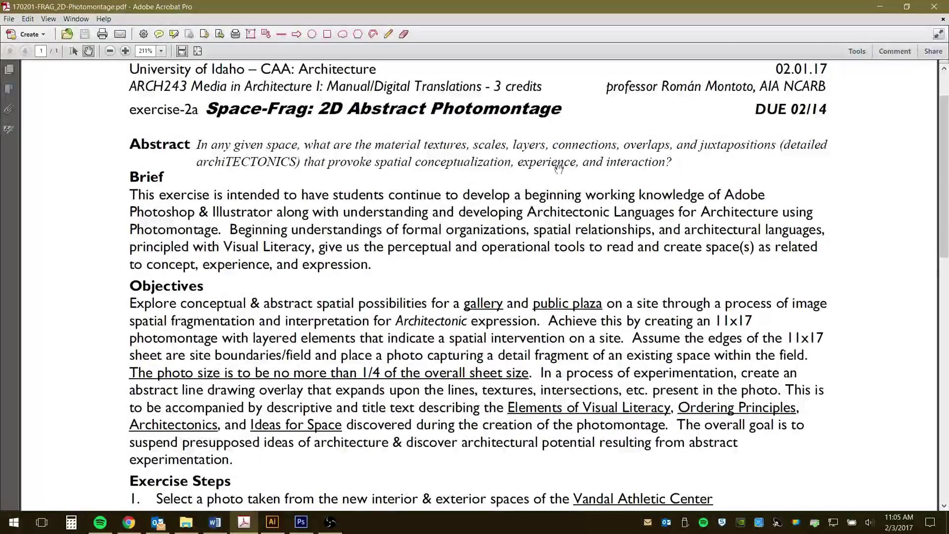
# Read through the objectives and exercise steps of the Space-Frag 2D Abstract Photomontage brief
pyautogui.scroll(-4, 543, 158)
pyautogui.scroll(-5, 540, 152)
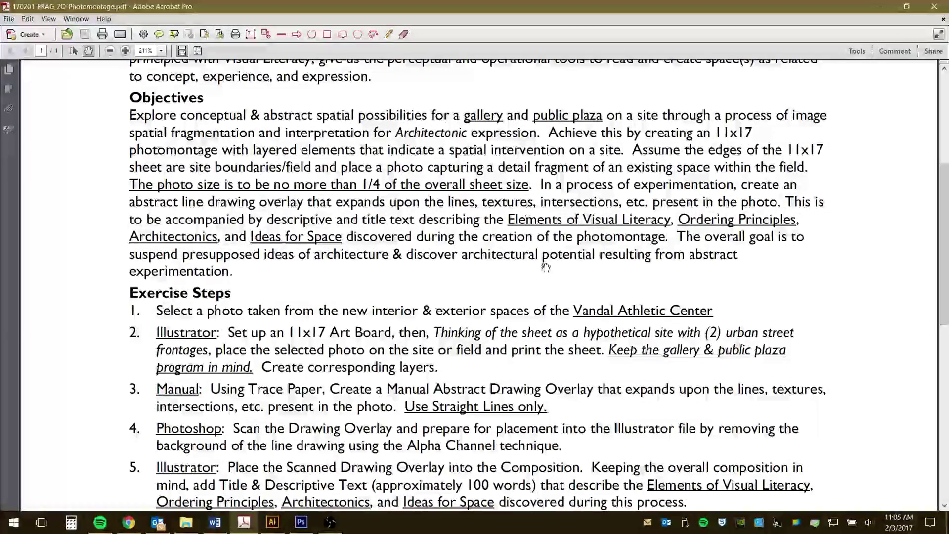
pyautogui.scroll(-1, 535, 262)
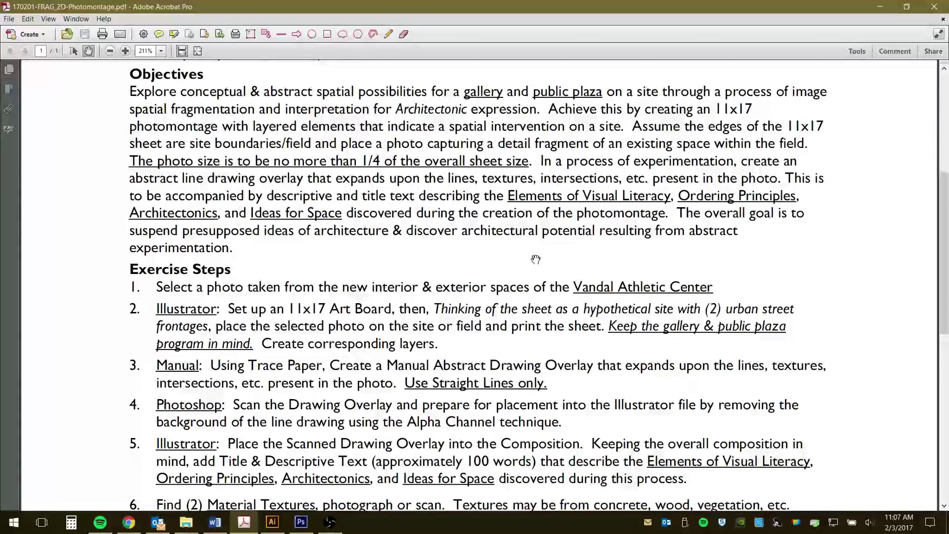
pyautogui.moveTo(458, 328); pyautogui.dragTo(451, 173)
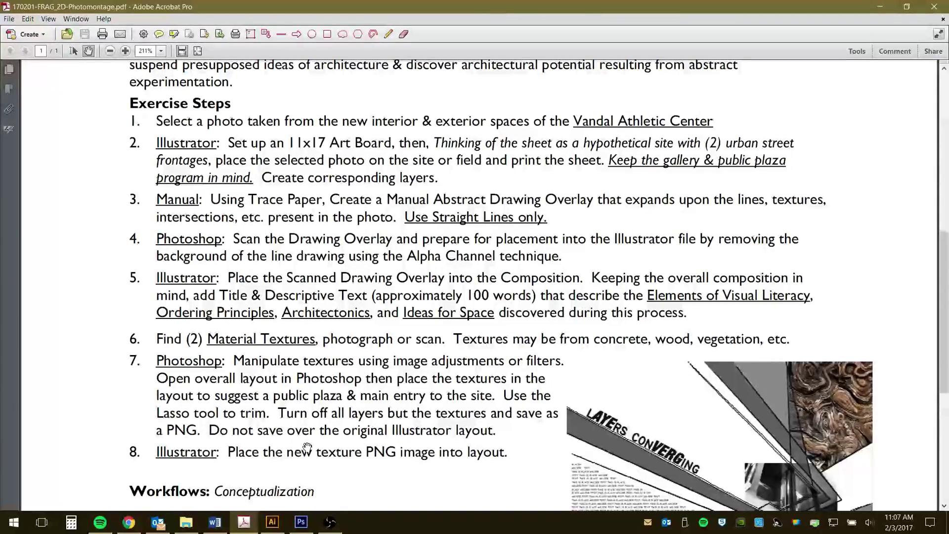
pyautogui.moveTo(302, 451)
pyautogui.mouseDown()
pyautogui.moveTo(309, 271)
pyautogui.moveTo(309, 448)
pyautogui.mouseUp()
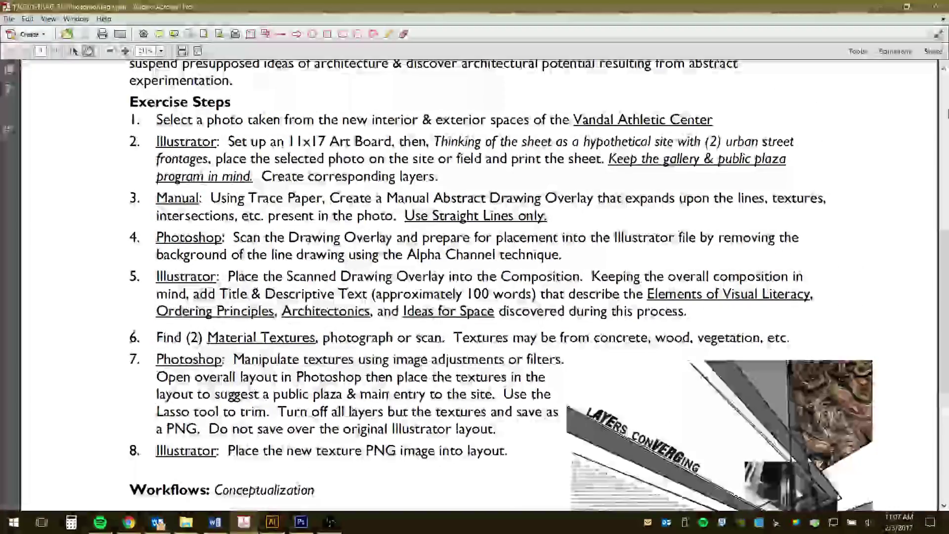
# Switch to Illustrator and examine the artboard's photo and the unused images, text and line work beside it
pyautogui.click(271, 522)
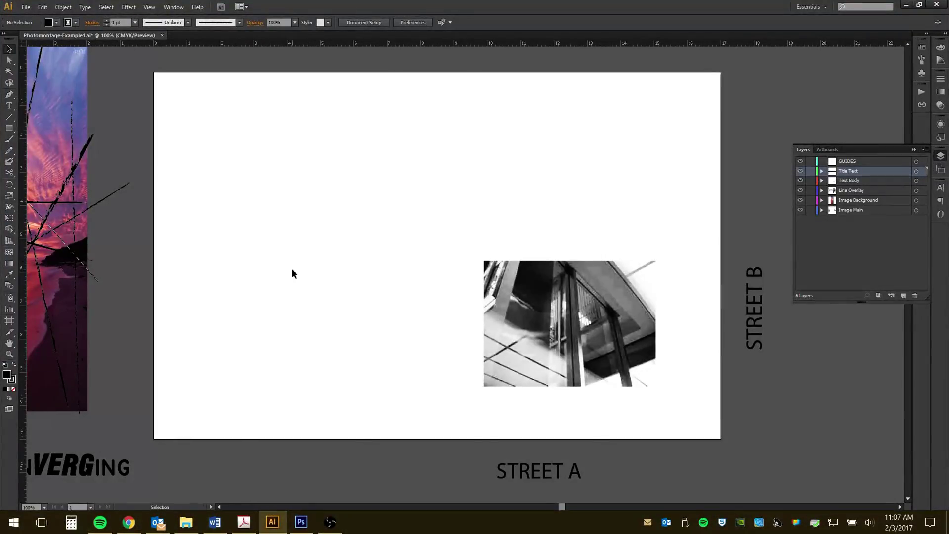
pyautogui.press('space')
pyautogui.moveTo(284, 281); pyautogui.dragTo(600, 313)
pyautogui.moveTo(512, 317); pyautogui.dragTo(777, 335)
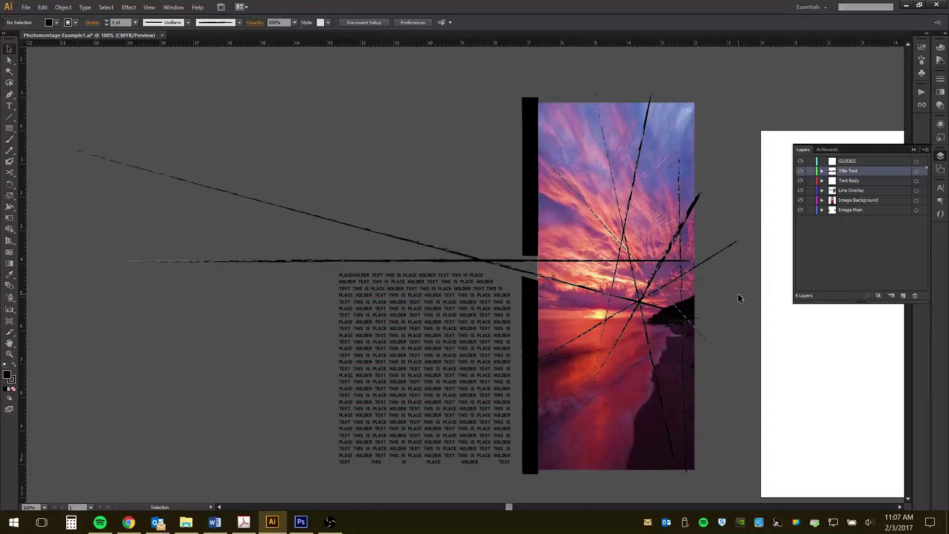
pyautogui.moveTo(738, 298); pyautogui.dragTo(155, 266)
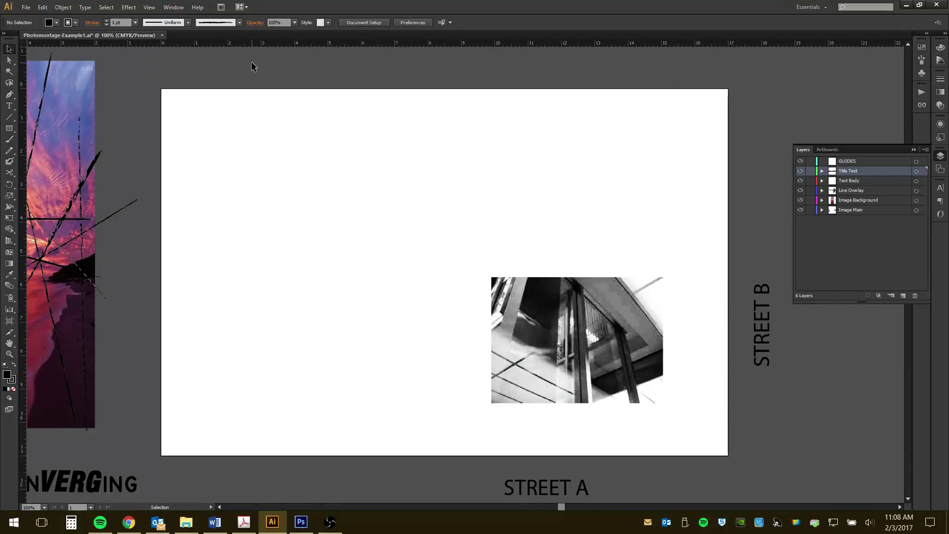
# Open Photomontage-Example1.ai from the WORKING folder of 170201-Example and inspect the black-and-white photo on the artboard
pyautogui.click(185, 522)
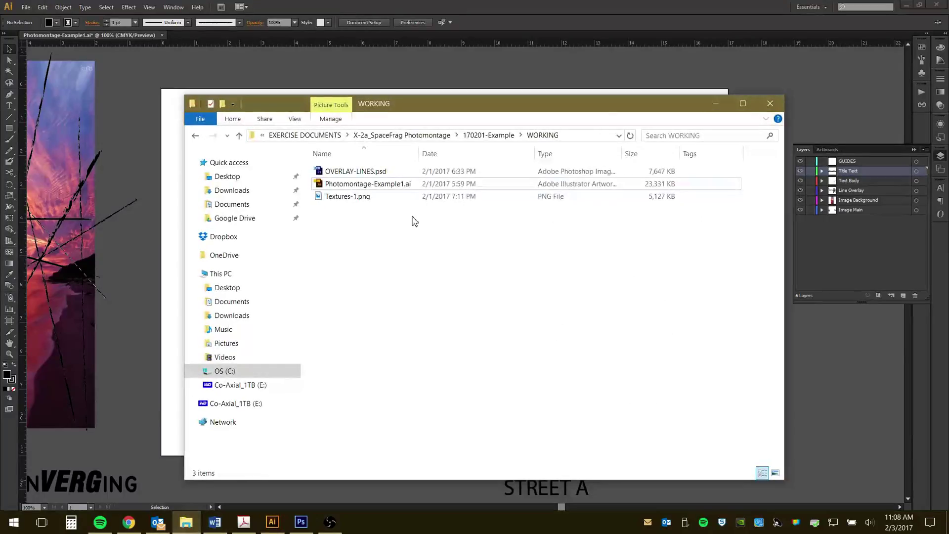
pyautogui.click(194, 136)
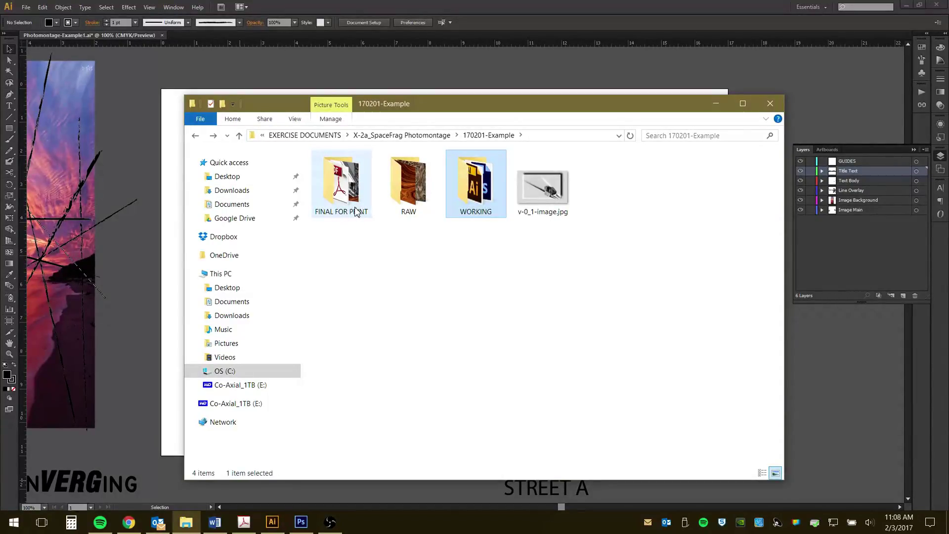
pyautogui.doubleClick(485, 205)
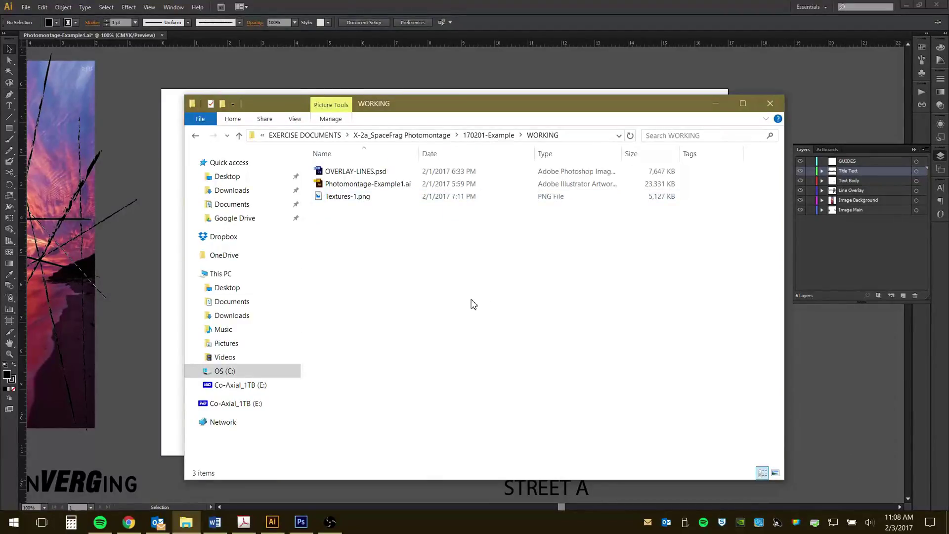
pyautogui.doubleClick(392, 184)
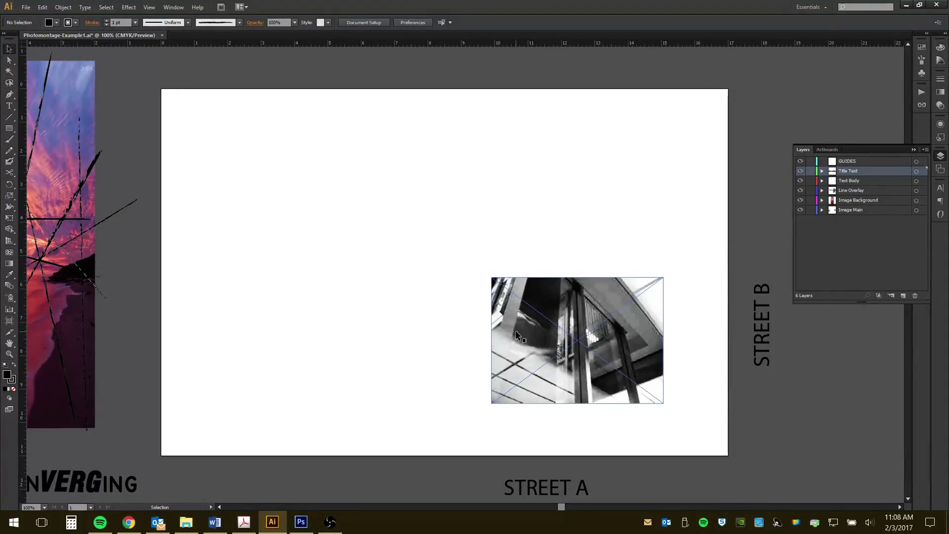
pyautogui.click(563, 348)
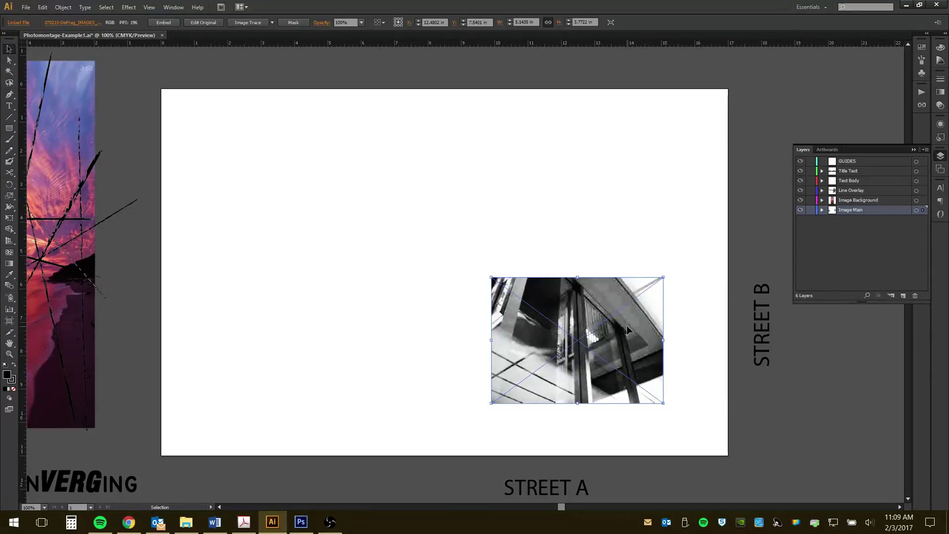
pyautogui.click(690, 359)
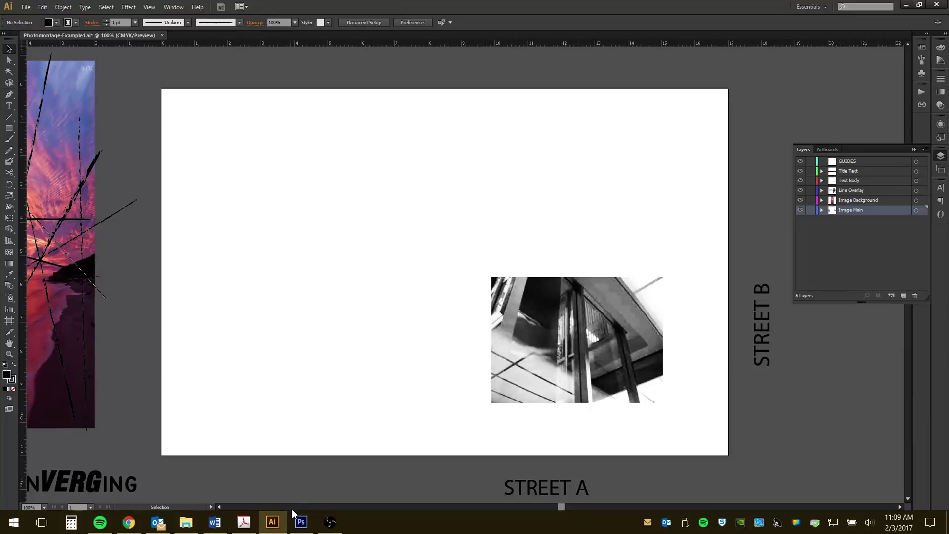
# Switch to Photoshop and open OVERLAY-LINES.psd from the WORKING folder
pyautogui.click(300, 524)
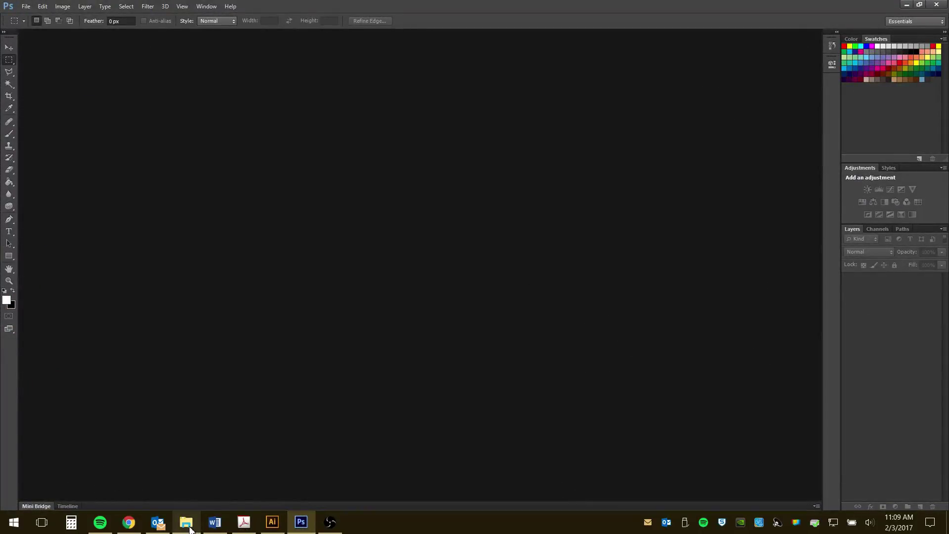
pyautogui.moveTo(190, 529)
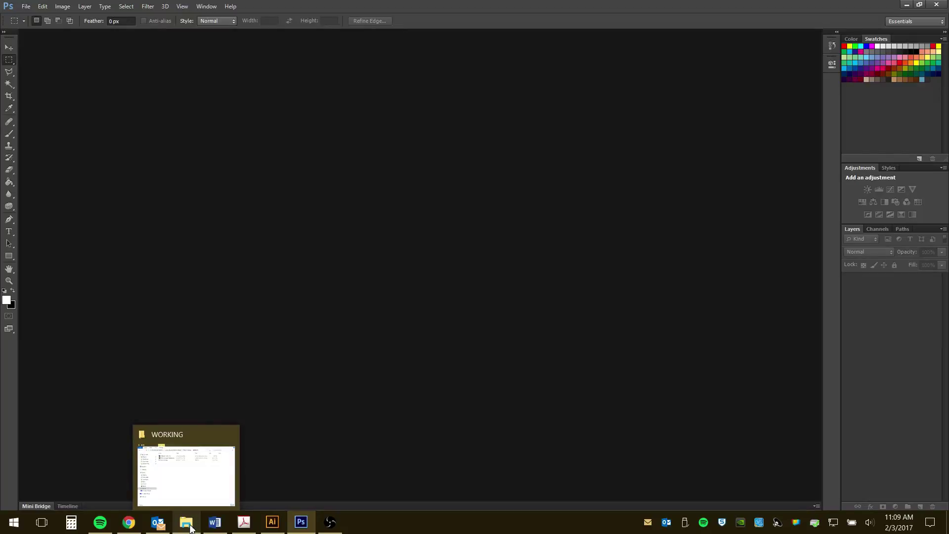
pyautogui.click(192, 491)
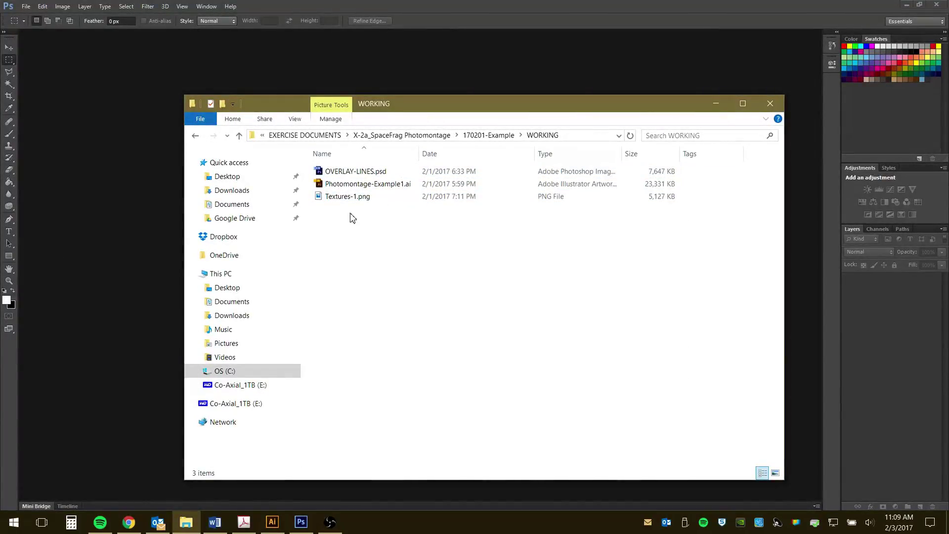
pyautogui.doubleClick(363, 173)
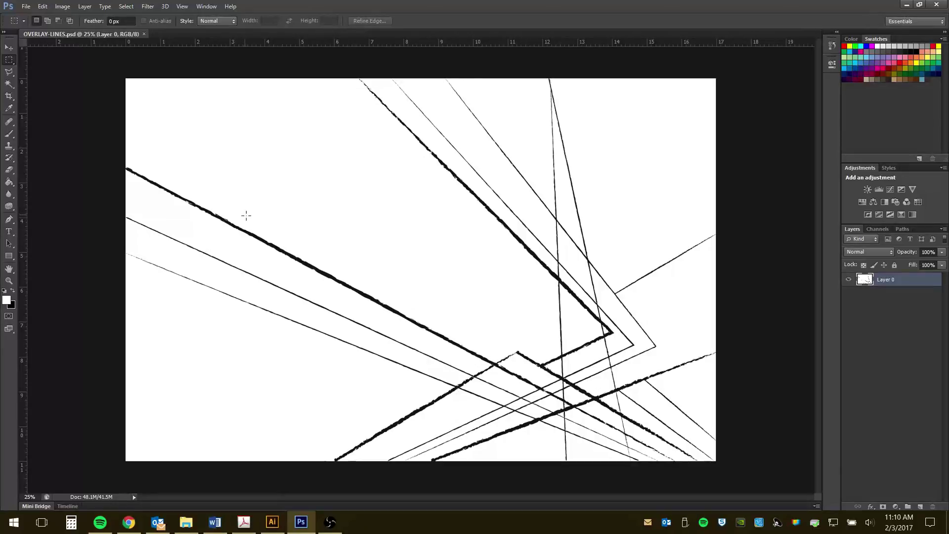
# Copy the entire line drawing and paste it into a new alpha channel
pyautogui.moveTo(116, 67); pyautogui.dragTo(719, 470)
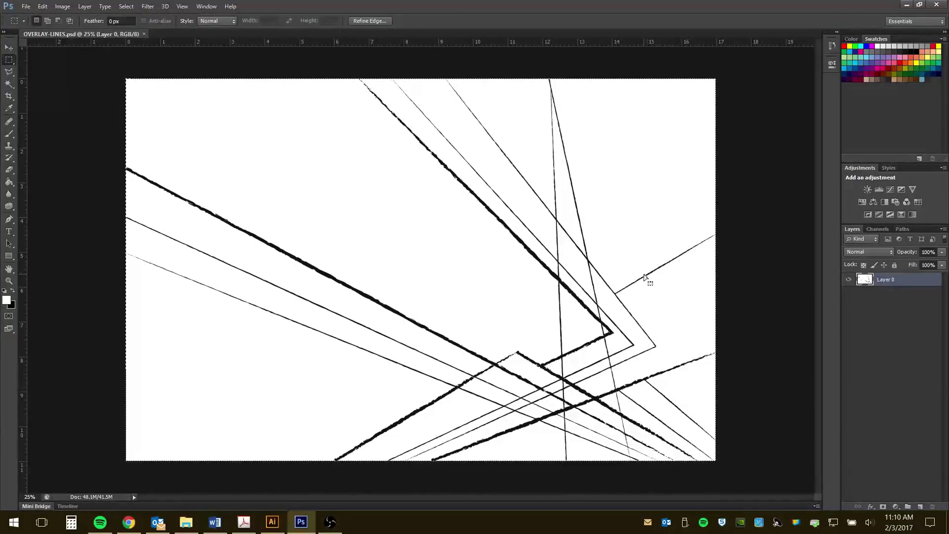
pyautogui.click(874, 229)
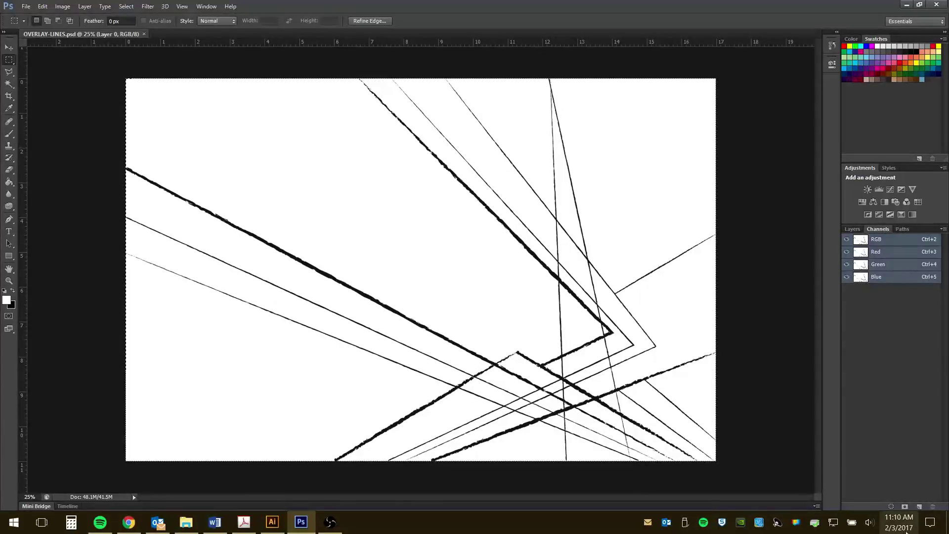
pyautogui.click(918, 505)
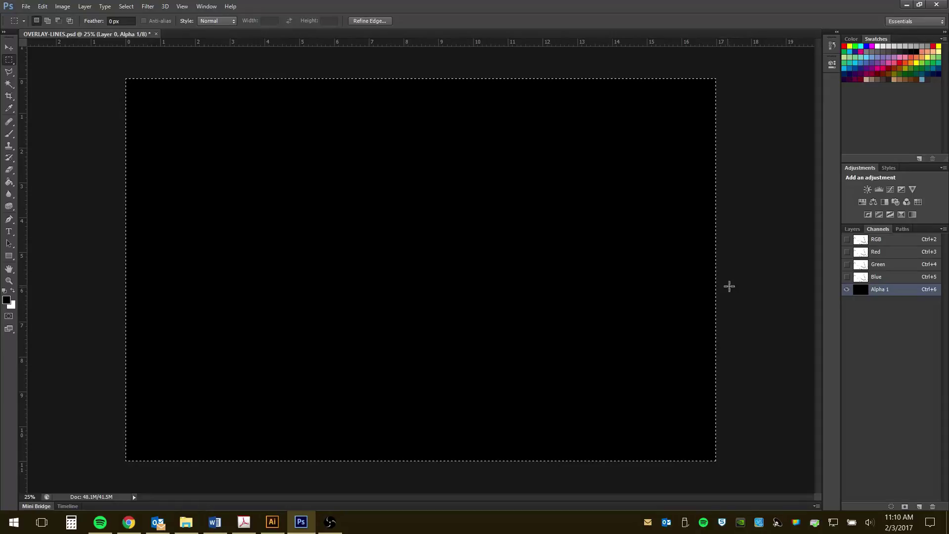
pyautogui.hotkey('ctrl', 'v')
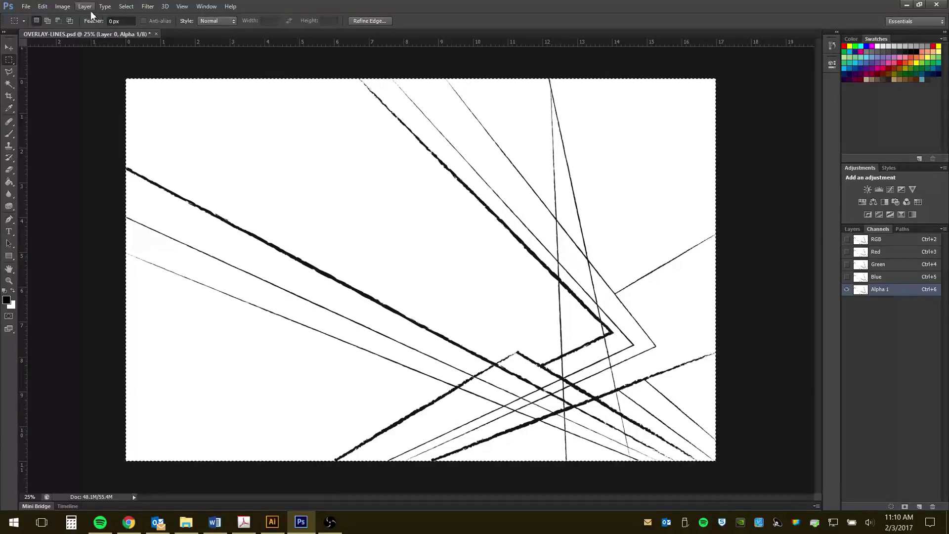
# Invert the Alpha 1 channel and clear the selection
pyautogui.click(63, 7)
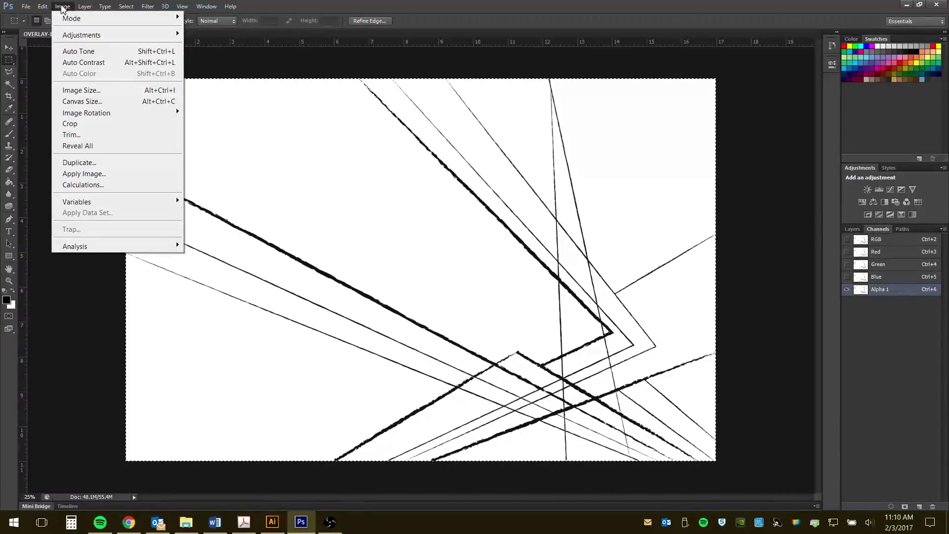
pyautogui.moveTo(68, 36)
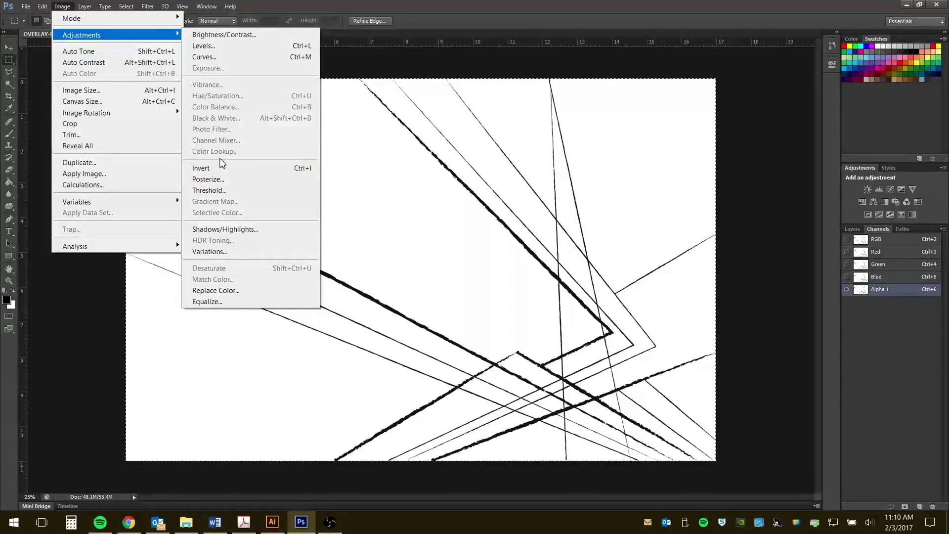
pyautogui.click(220, 168)
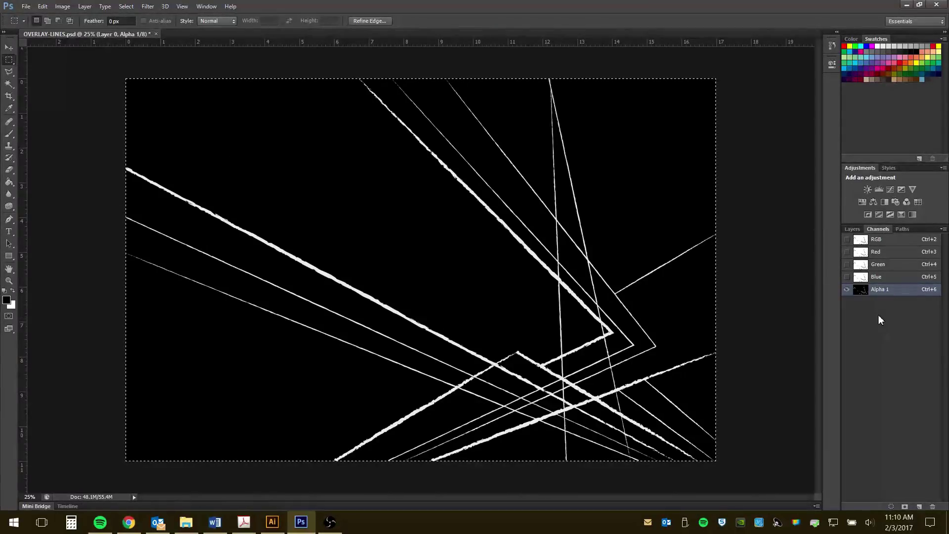
pyautogui.hotkey('ctrl', 'd')
# Add a new layer above Layer 0 and load the Alpha 1 channel as a new selection
pyautogui.click(852, 229)
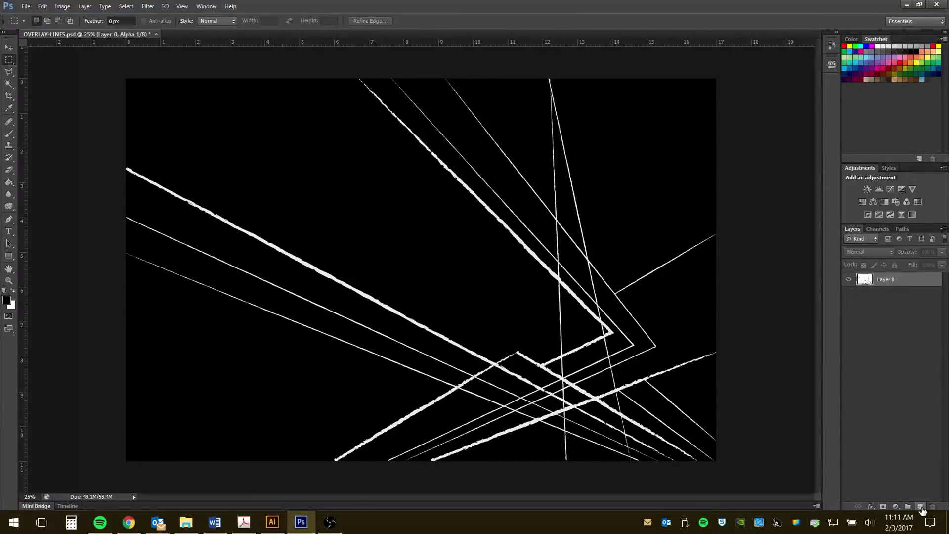
pyautogui.click(920, 507)
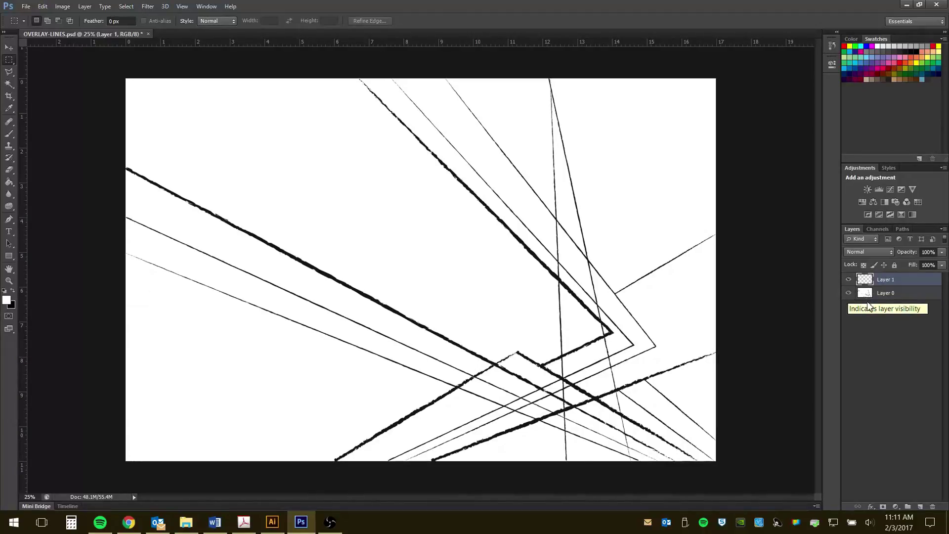
pyautogui.click(125, 8)
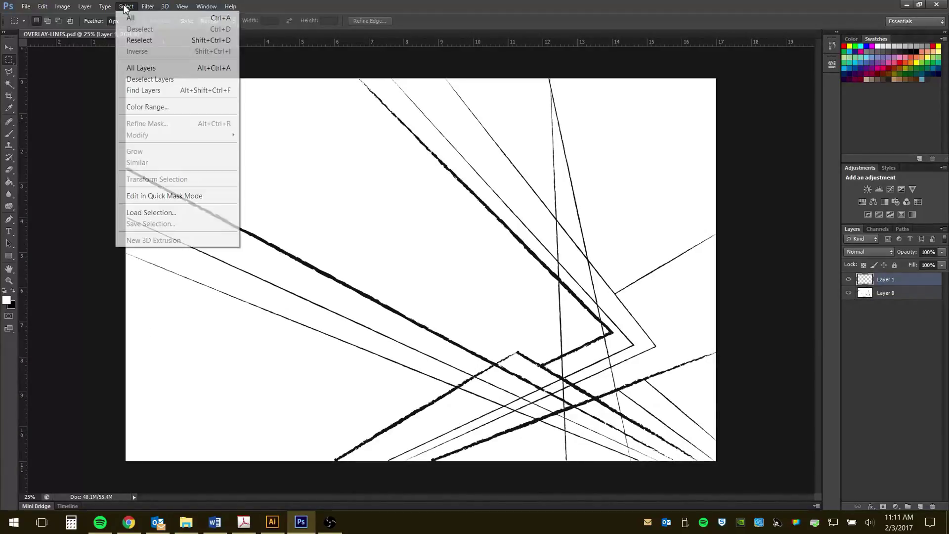
pyautogui.click(166, 212)
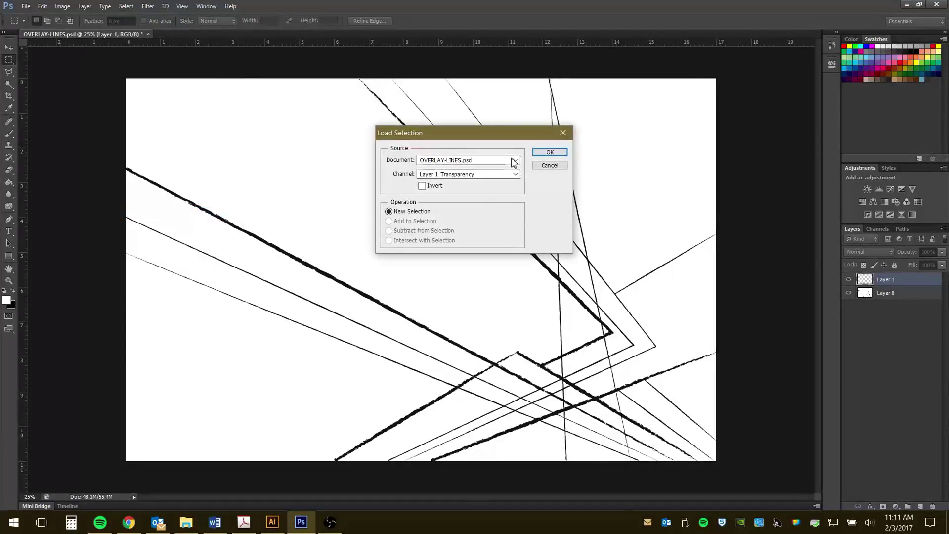
pyautogui.click(515, 174)
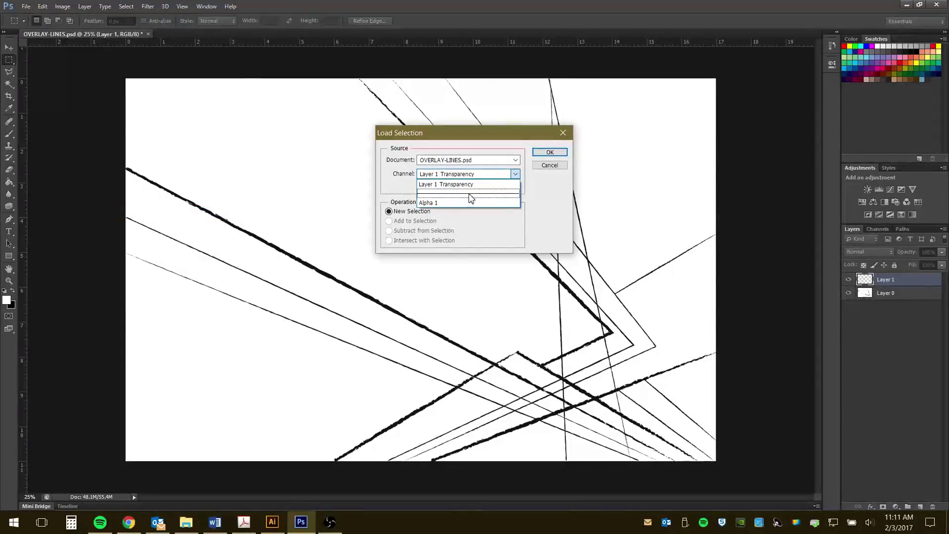
pyautogui.click(506, 202)
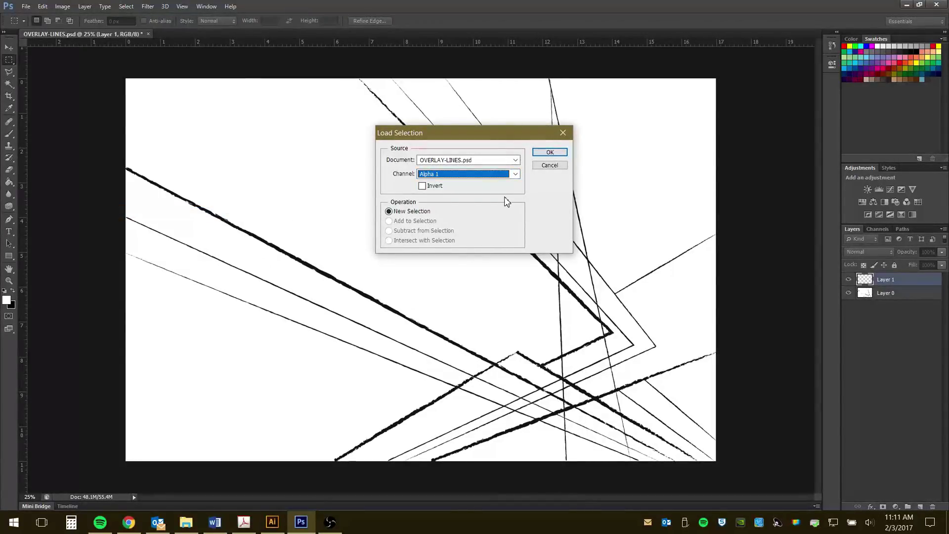
pyautogui.click(549, 153)
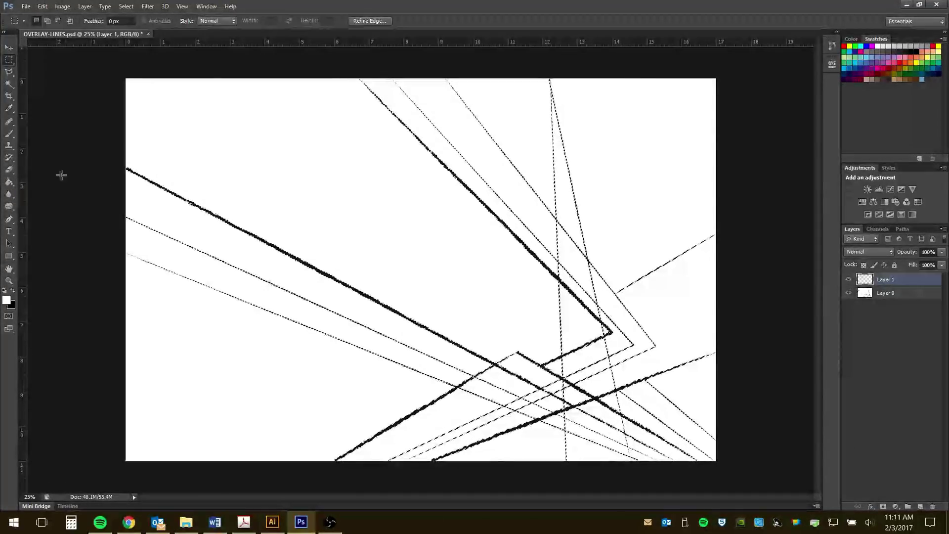
# Fill the line selection on Layer 1 with a black foreground color, using Normal mode and 100% opacity
pyautogui.click(5, 292)
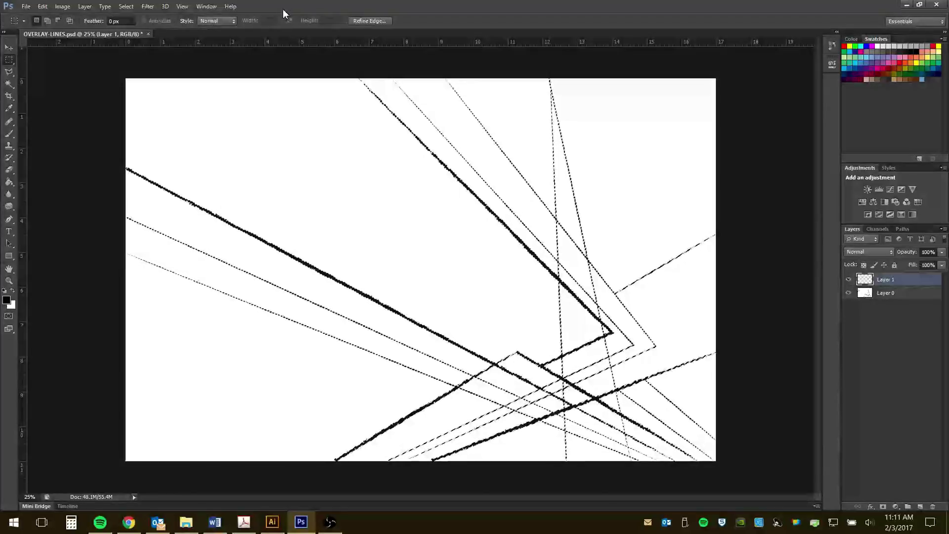
pyautogui.click(45, 7)
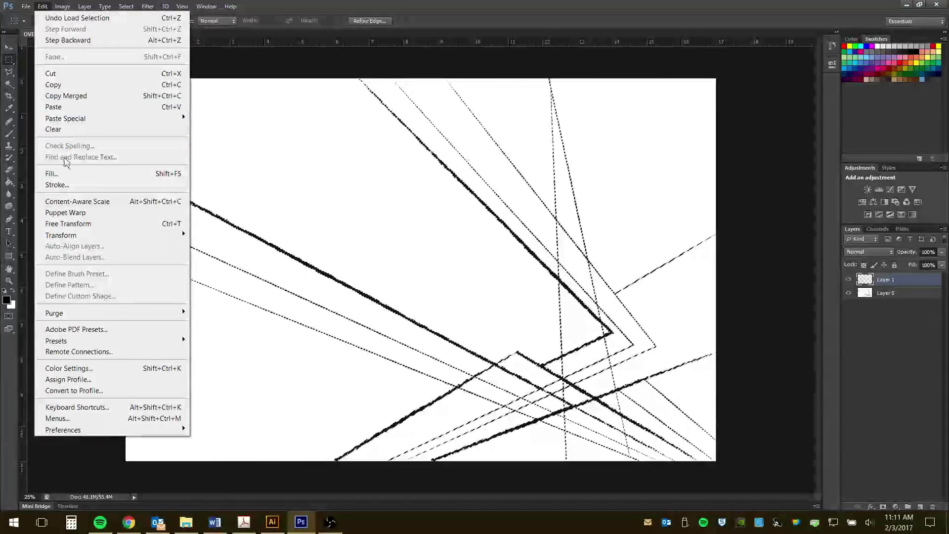
pyautogui.click(61, 174)
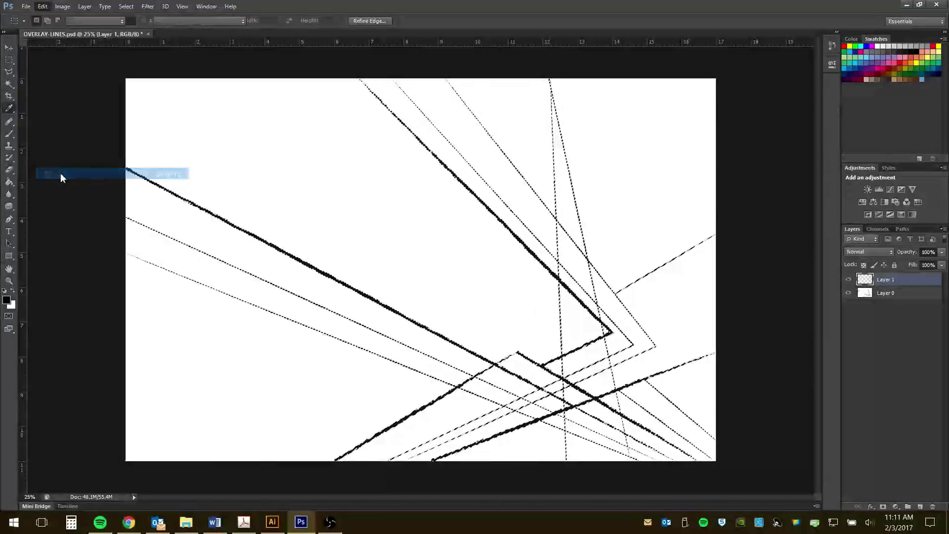
pyautogui.moveTo(499, 136); pyautogui.dragTo(370, 121)
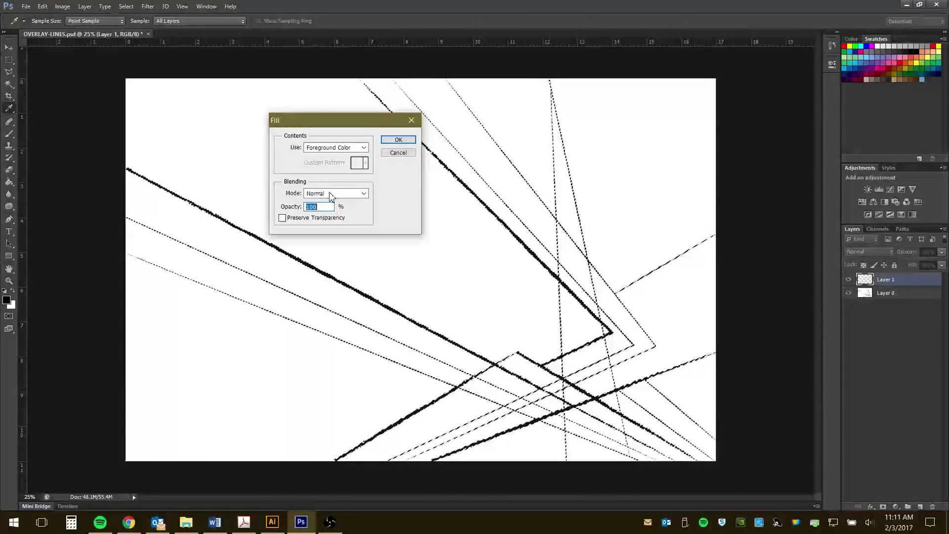
pyautogui.click(359, 147)
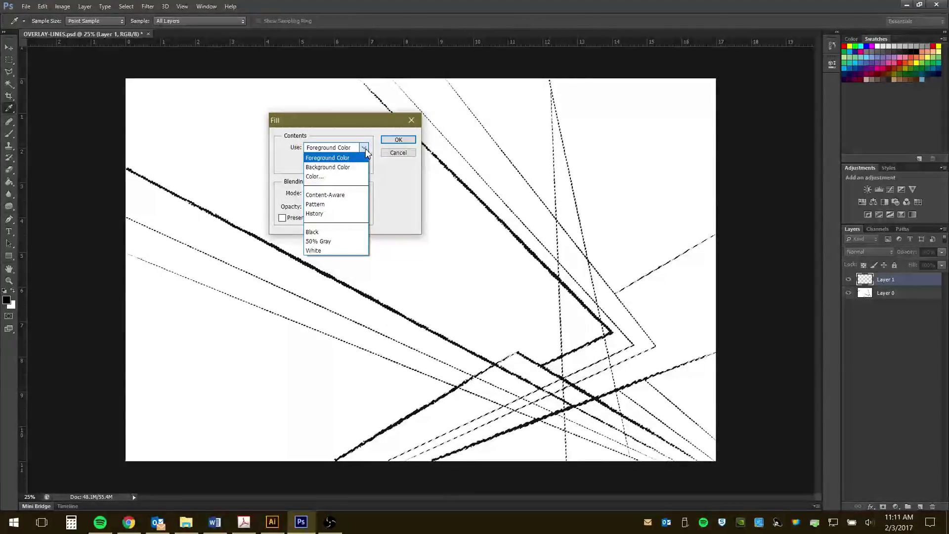
pyautogui.click(336, 158)
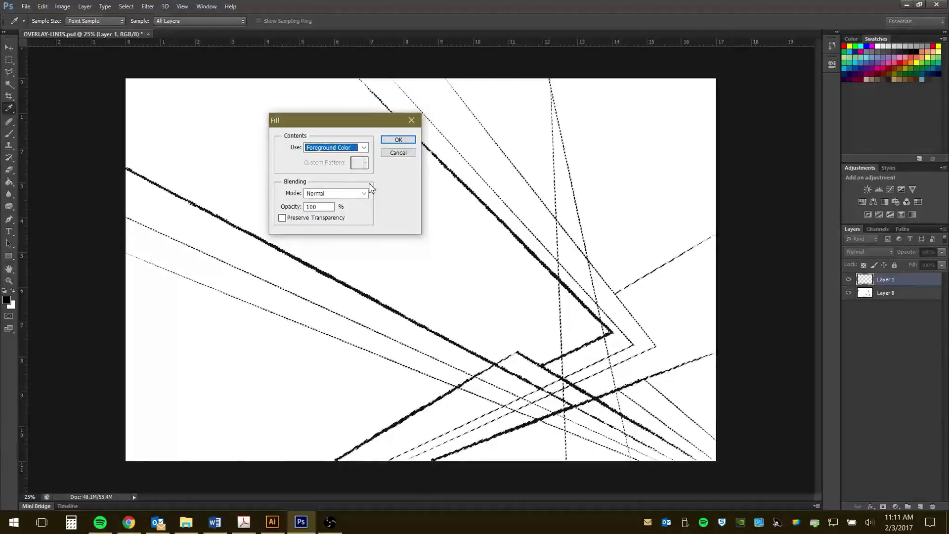
pyautogui.click(365, 147)
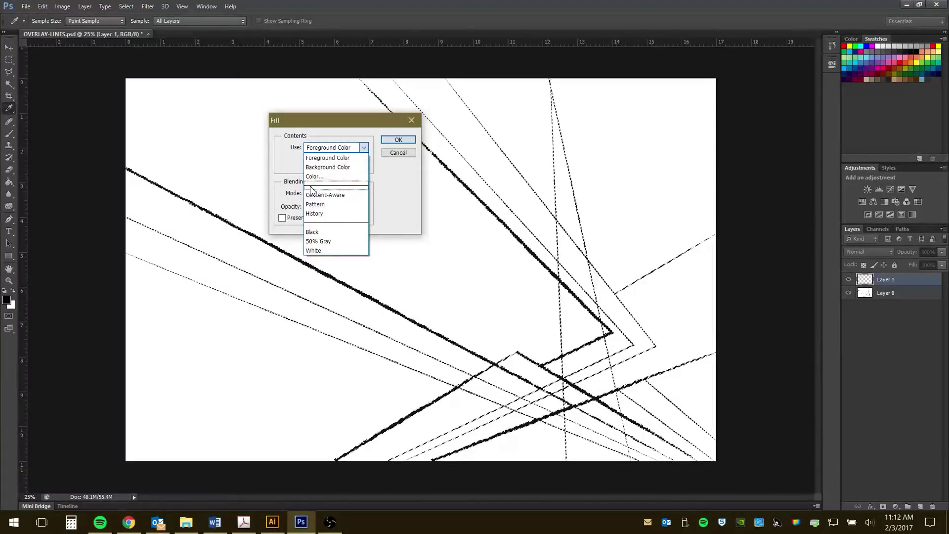
pyautogui.click(327, 158)
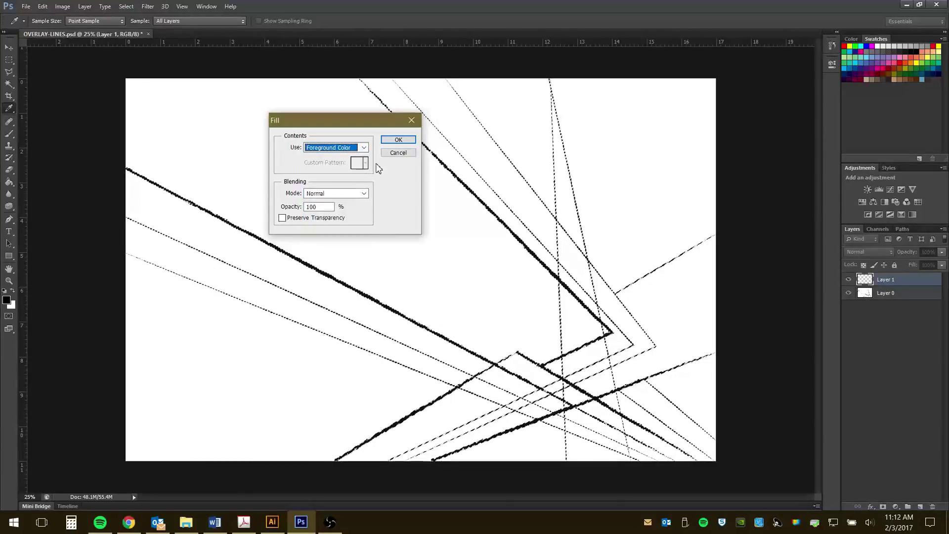
pyautogui.click(398, 141)
# Hide Layer 0 and clear the selection to leave only the black lines on transparency
pyautogui.press('m')
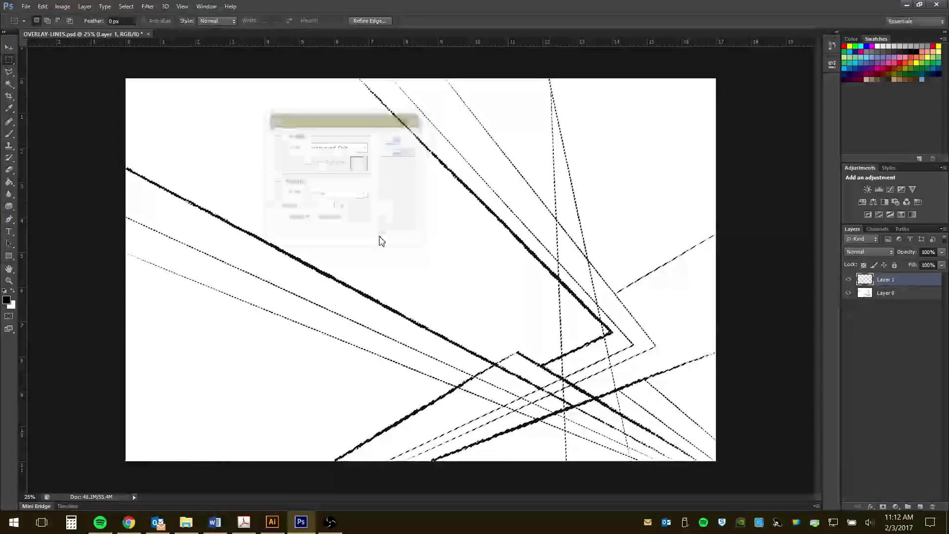
pyautogui.click(850, 294)
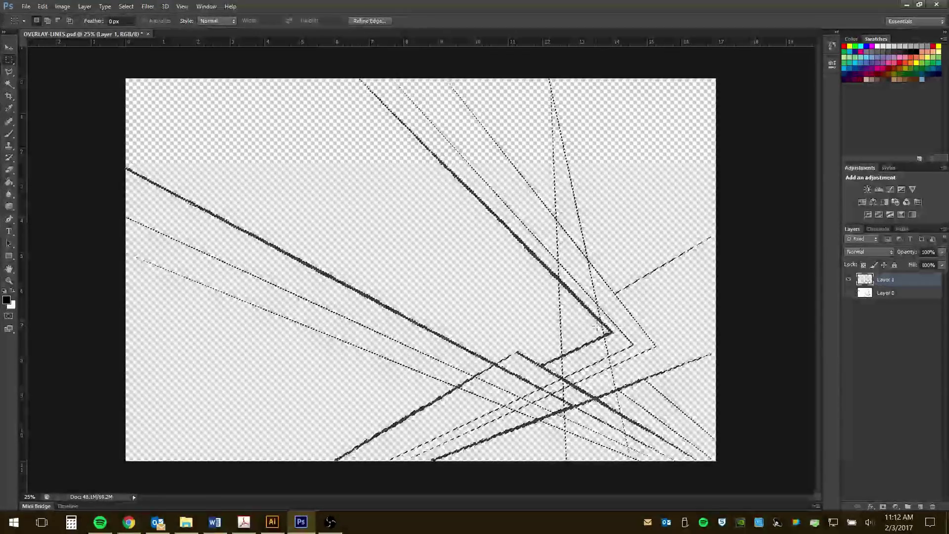
pyautogui.hotkey('ctrl', 'd')
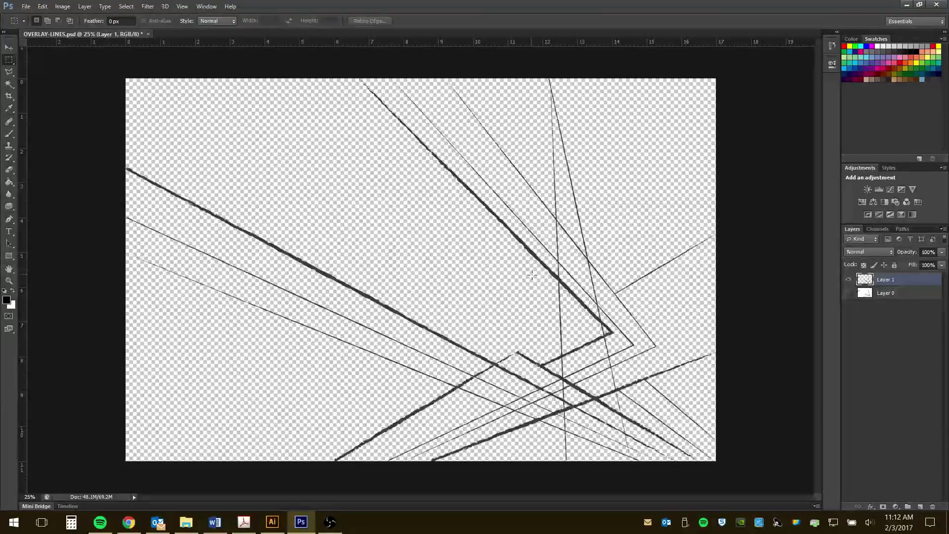
# Save a copy as OVERLAY-LINES.png in the WORKING folder, with Smallest / Slow compression and no interlacing
pyautogui.click(26, 7)
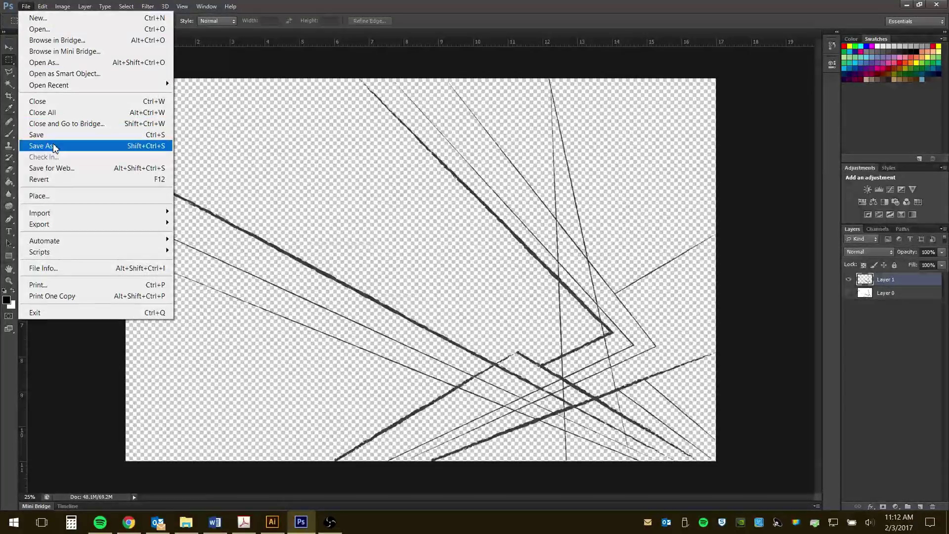
pyautogui.click(49, 145)
pyautogui.click(473, 272)
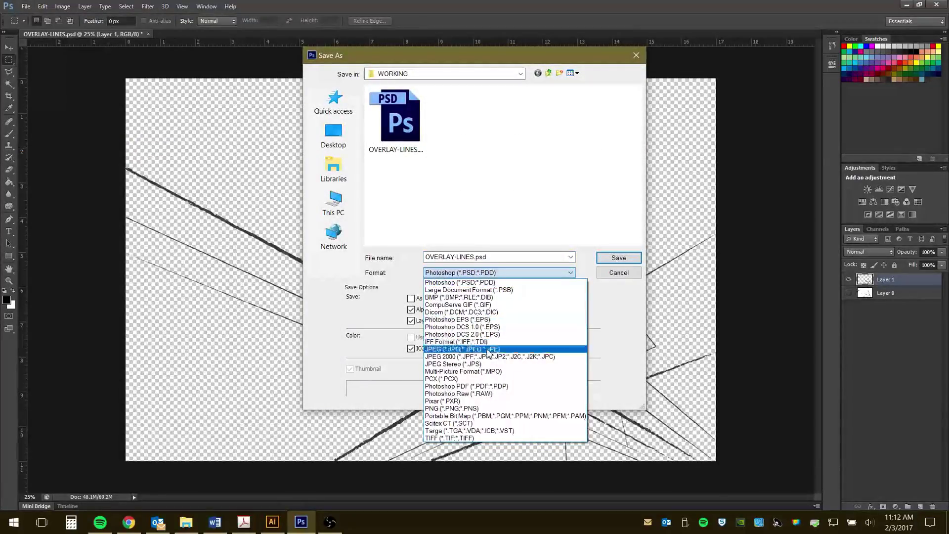
pyautogui.click(461, 408)
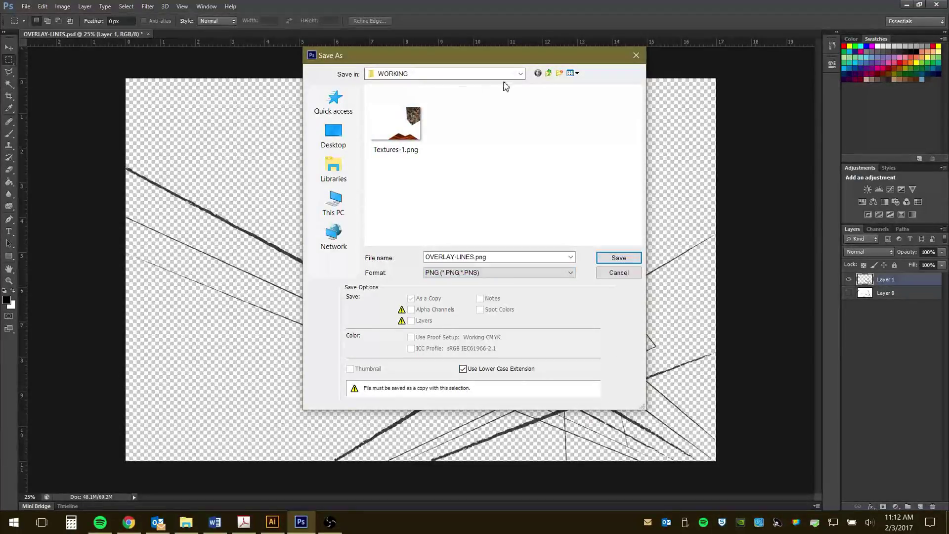
pyautogui.click(520, 73)
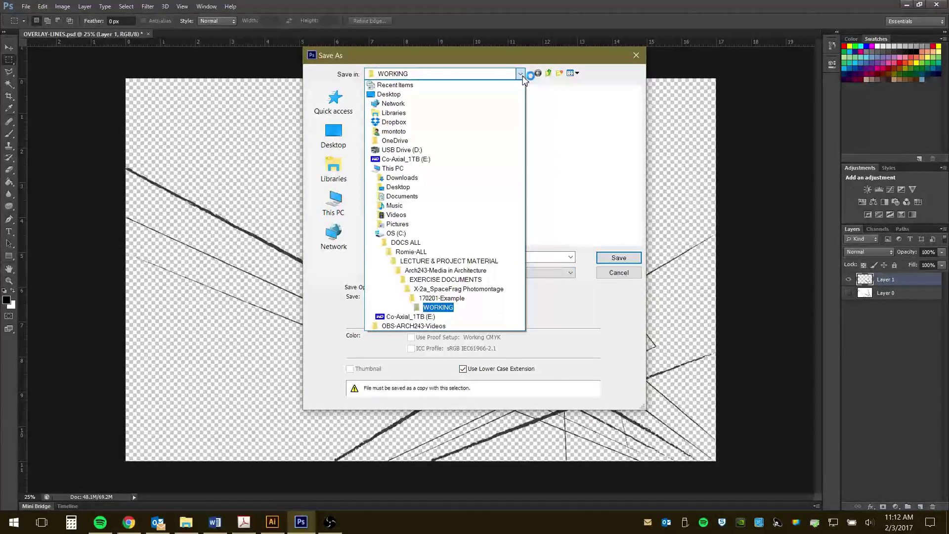
pyautogui.click(523, 77)
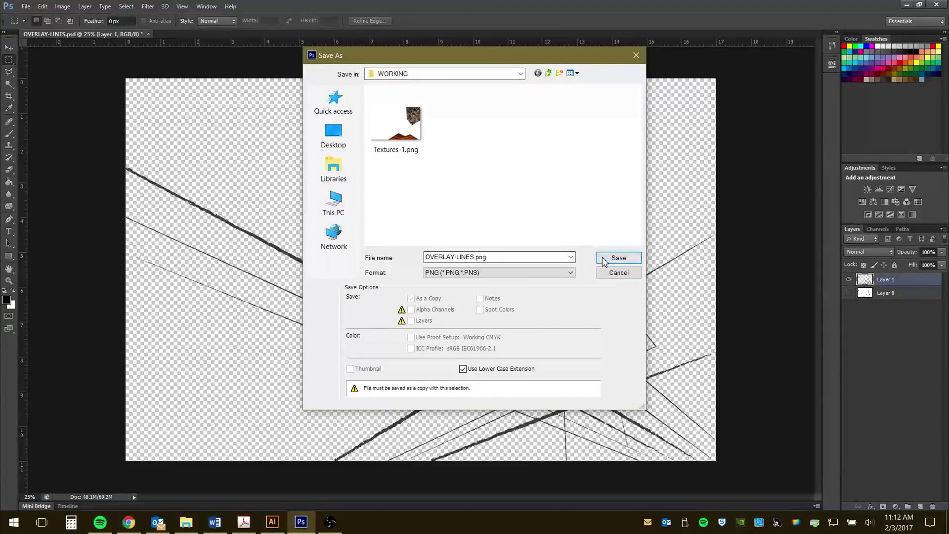
pyautogui.click(607, 259)
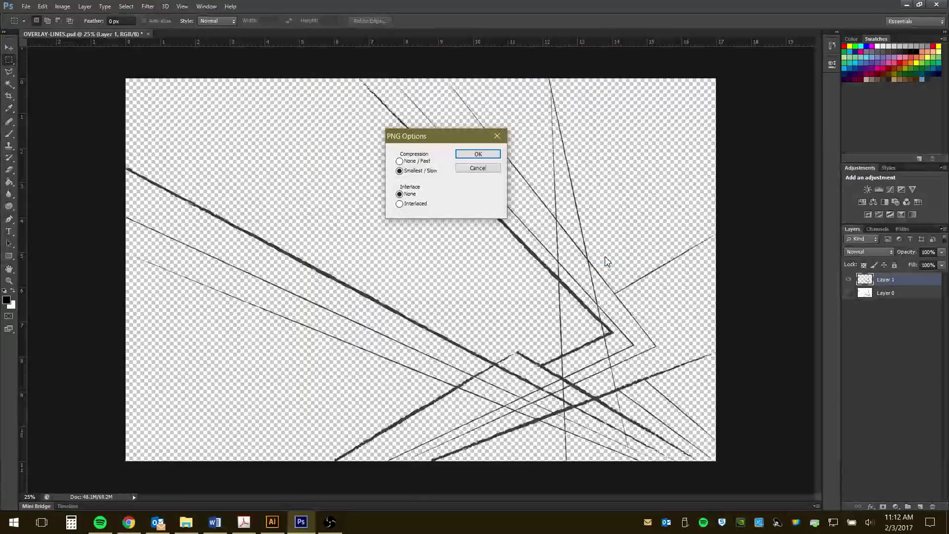
pyautogui.click(478, 155)
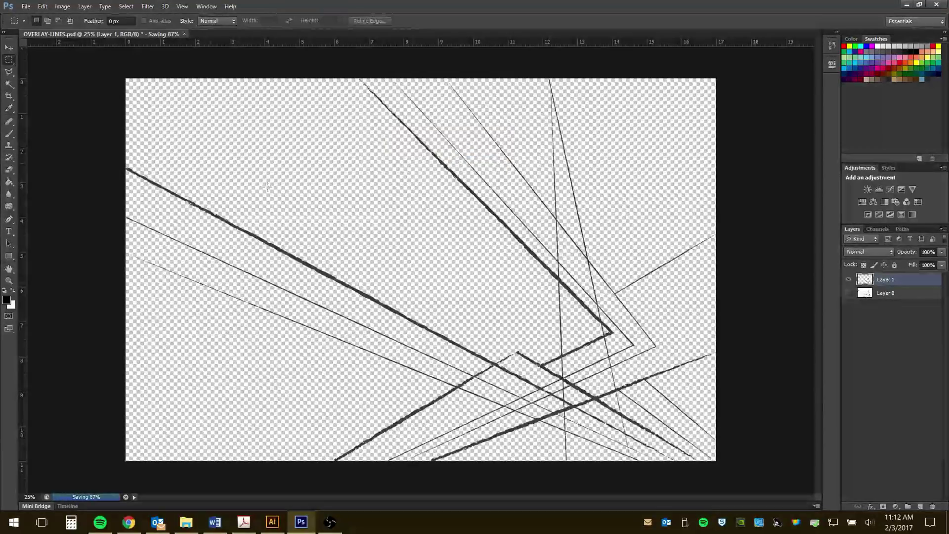
# Close OVERLAY-LINES.psd and save its changes
pyautogui.click(185, 33)
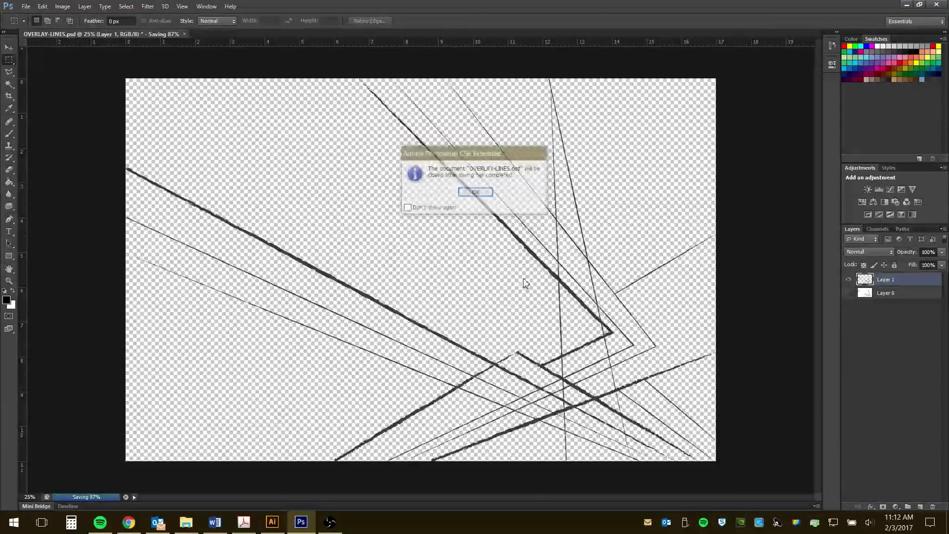
pyautogui.click(472, 193)
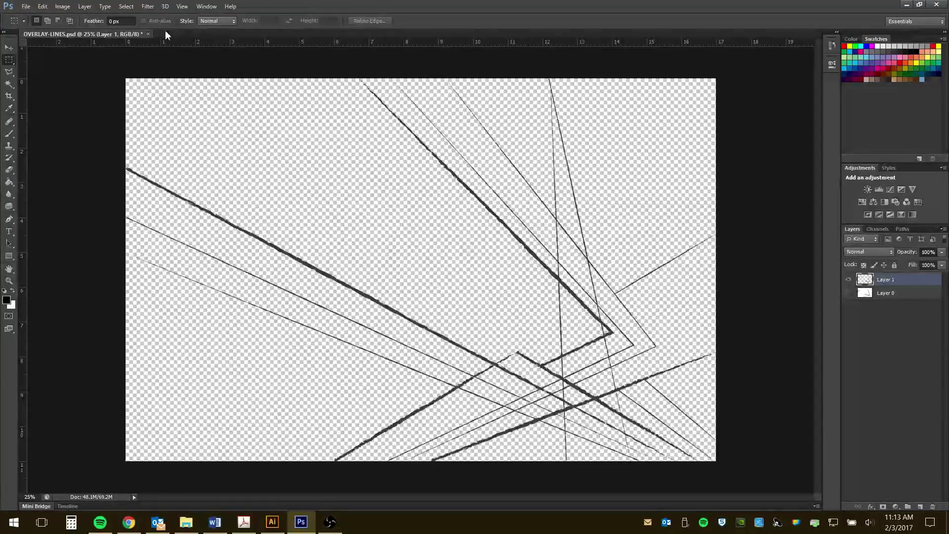
pyautogui.click(148, 34)
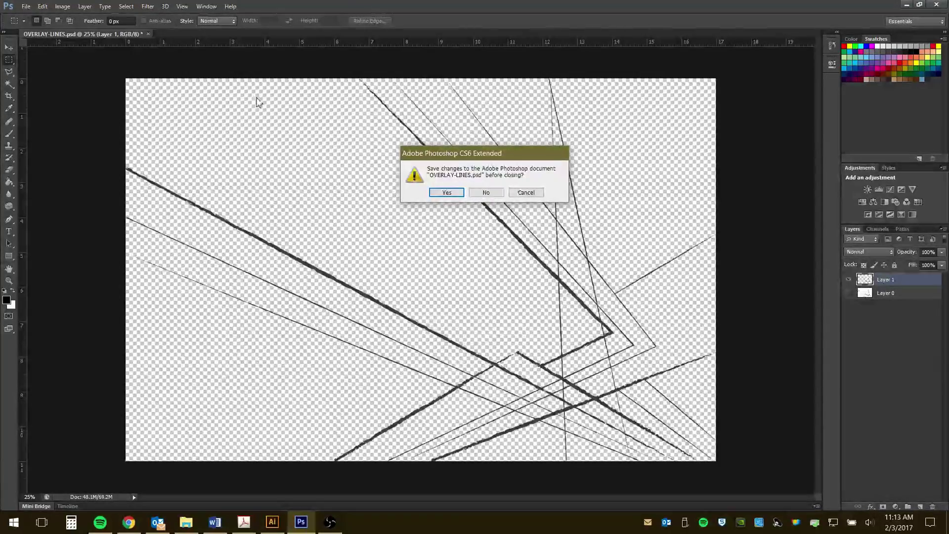
pyautogui.click(447, 193)
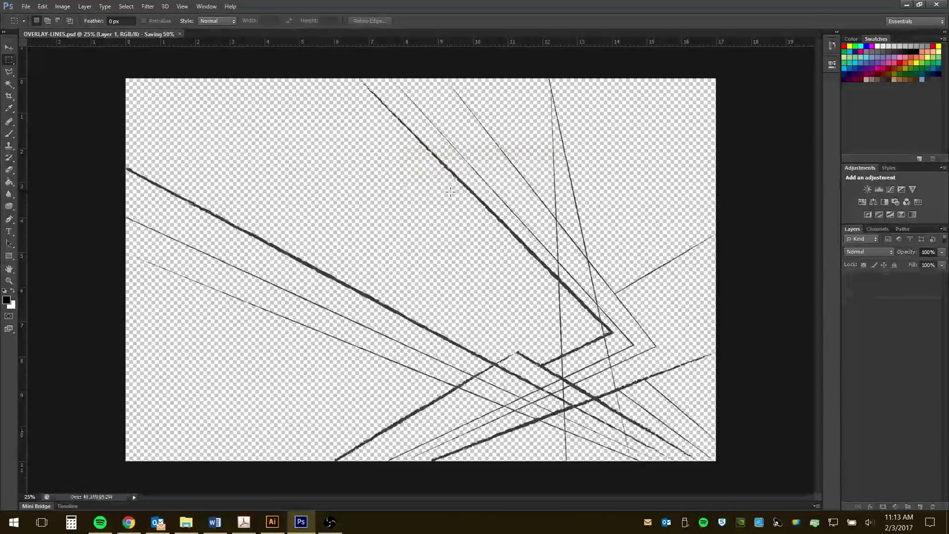
# Switch to Illustrator, activate the Line Overlay layer, and place OVERLAY-LINES.png from the WORKING folder onto the artboard
pyautogui.click(908, 5)
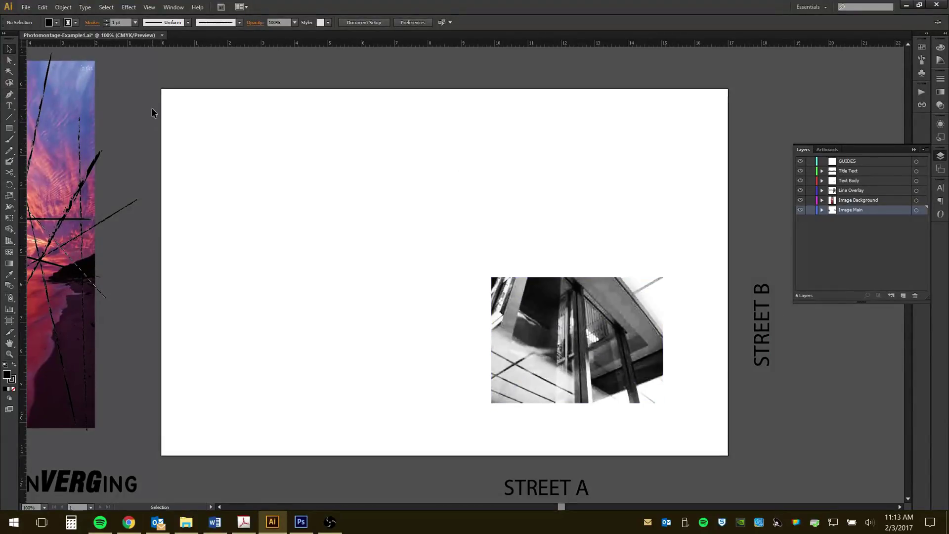
pyautogui.click(856, 192)
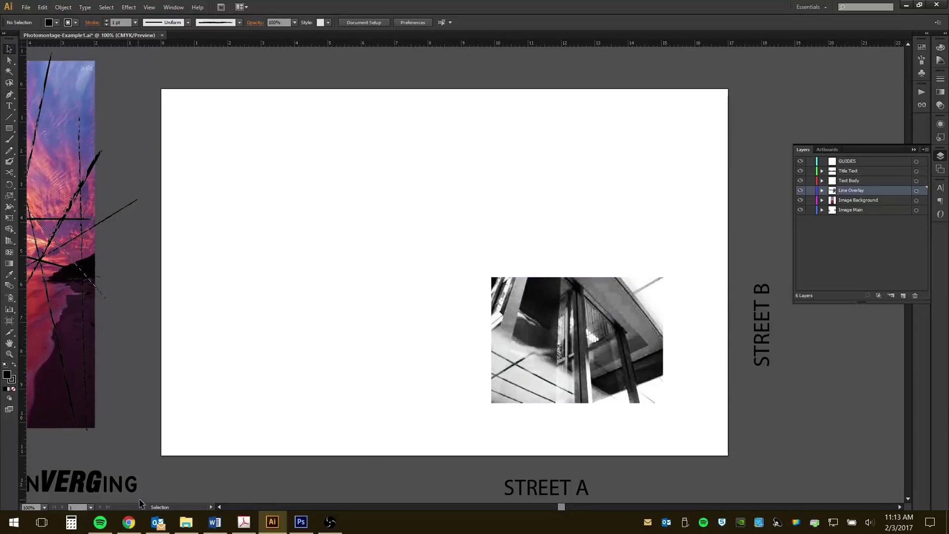
pyautogui.click(181, 527)
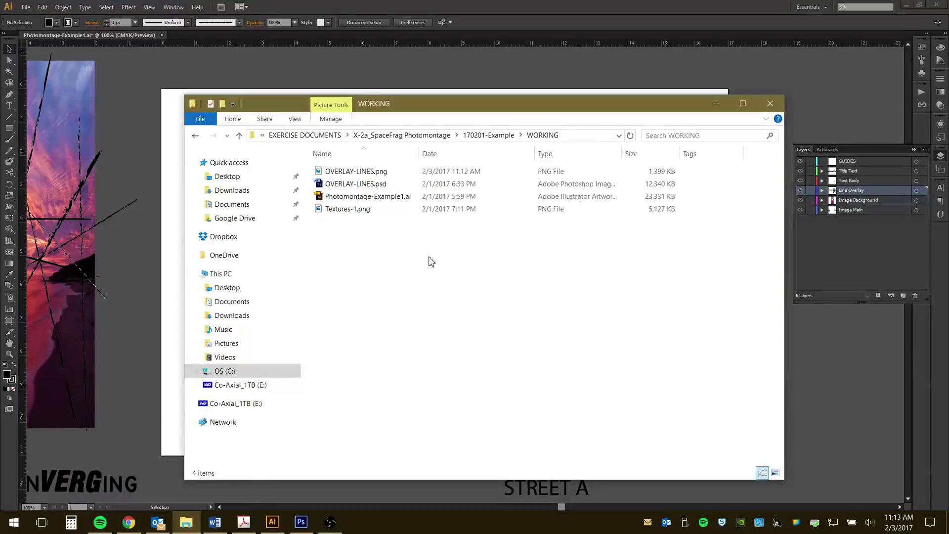
pyautogui.moveTo(465, 98); pyautogui.dragTo(717, 89)
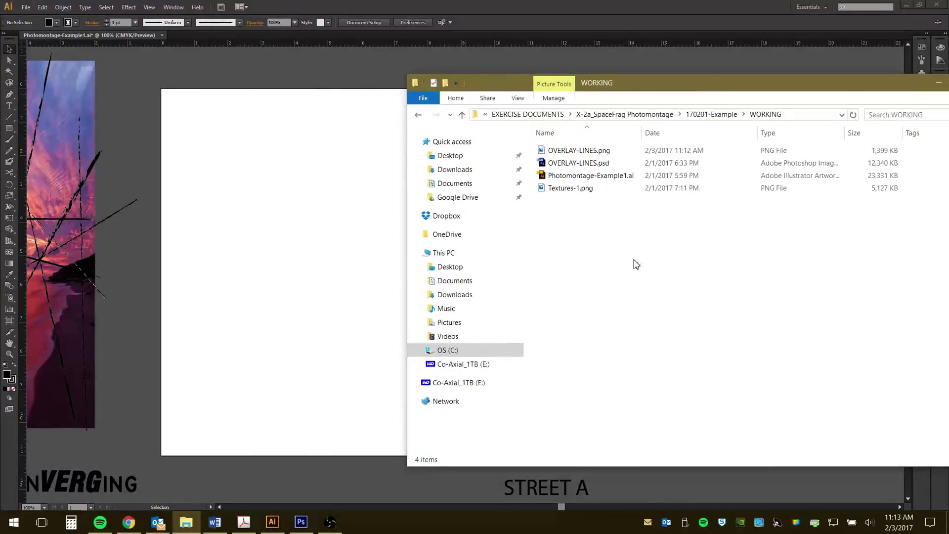
pyautogui.click(595, 152)
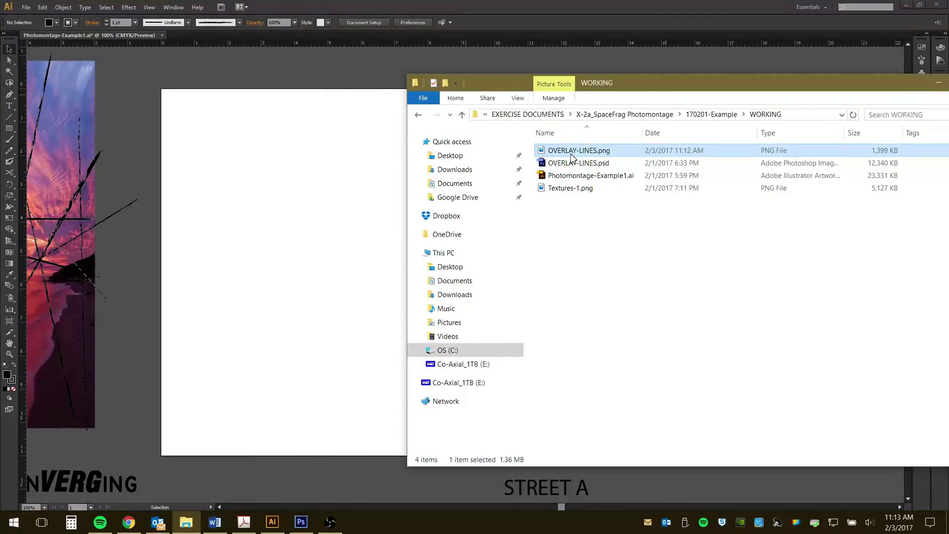
pyautogui.moveTo(571, 157); pyautogui.dragTo(297, 218)
pyautogui.click(609, 9)
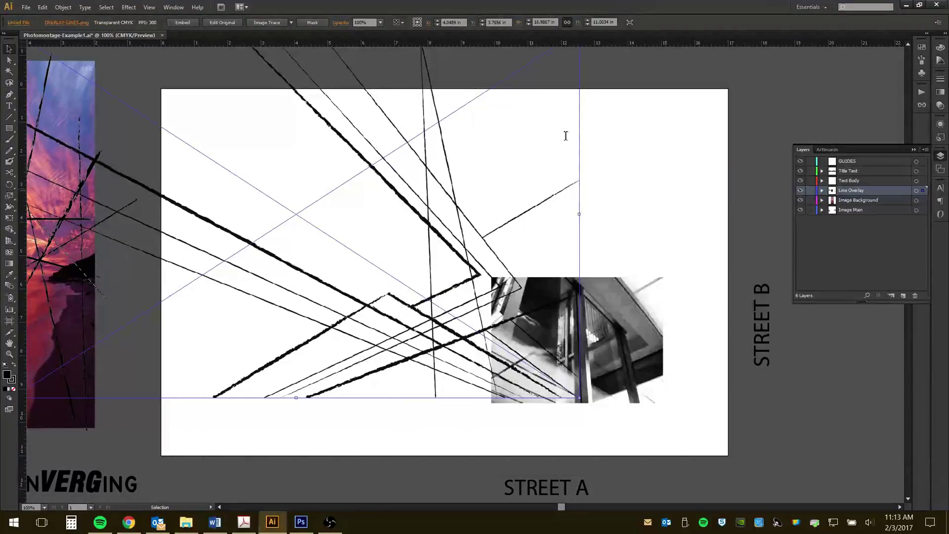
# Align the placed line overlay with the artboard edges, centred at X 8.5 in and Y 5.5 in, and save the document
pyautogui.moveTo(446, 247); pyautogui.dragTo(598, 305)
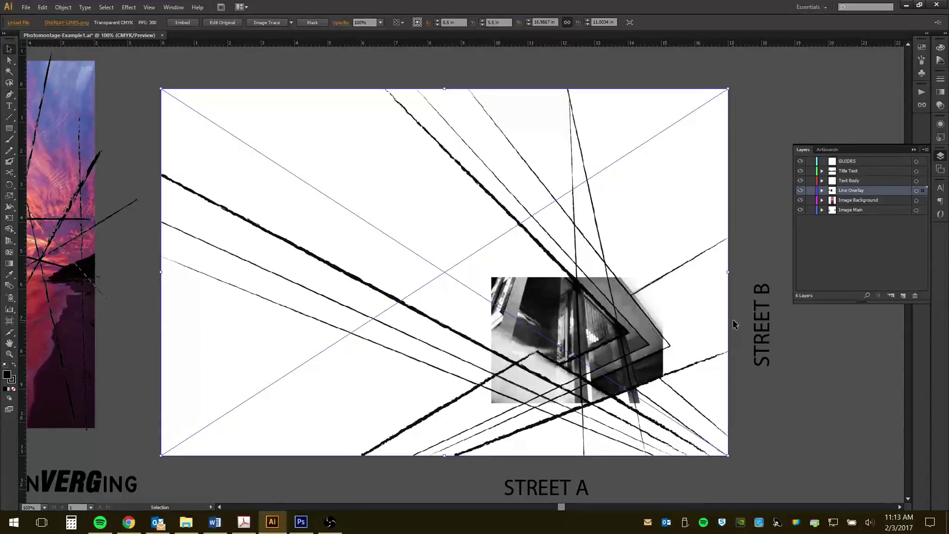
pyautogui.click(750, 347)
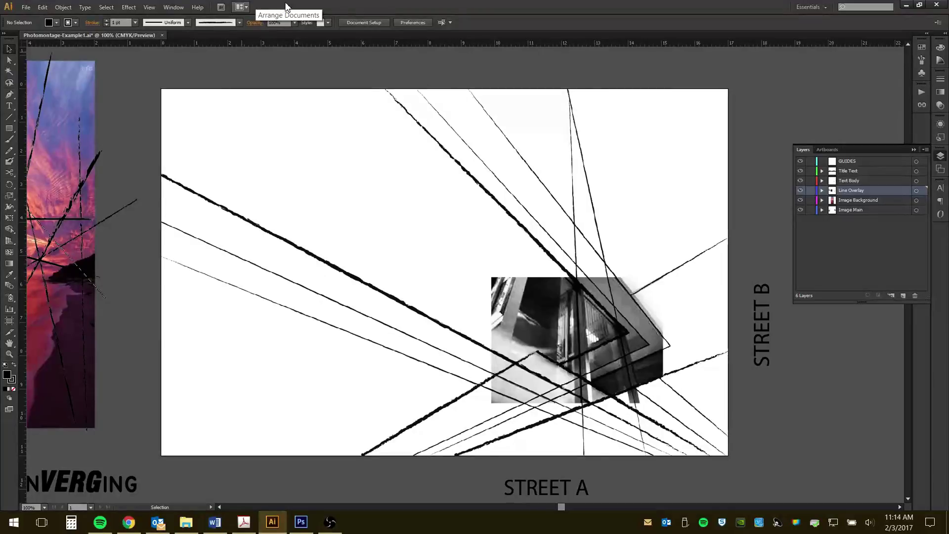
pyautogui.click(26, 7)
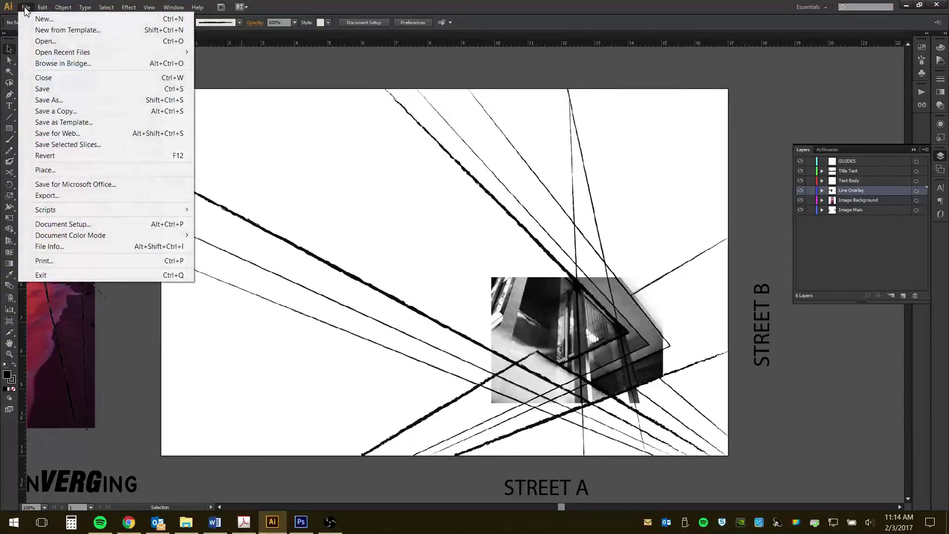
pyautogui.click(47, 93)
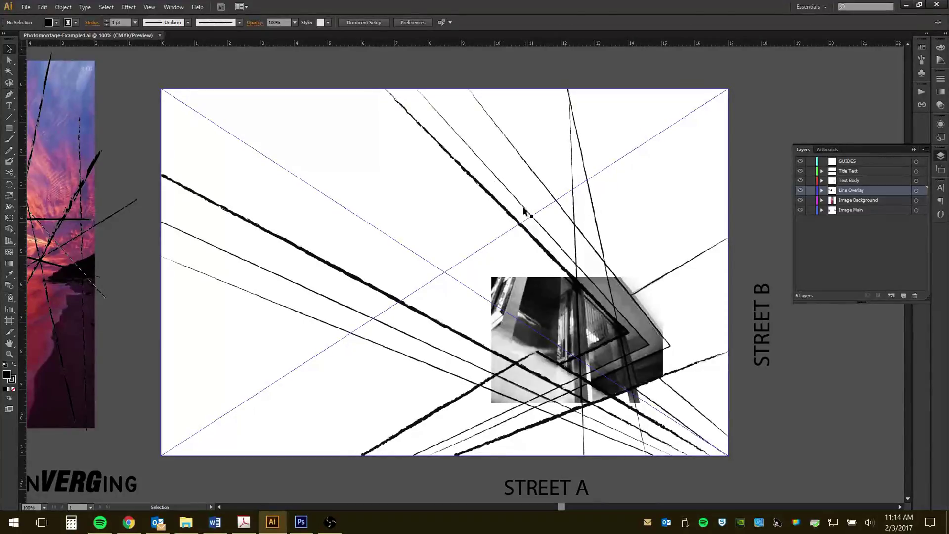
# Move the sunset image onto the left part of the artboard beneath the overlay lines, undoing any shift of the line overlay
pyautogui.moveTo(89, 110); pyautogui.dragTo(388, 112)
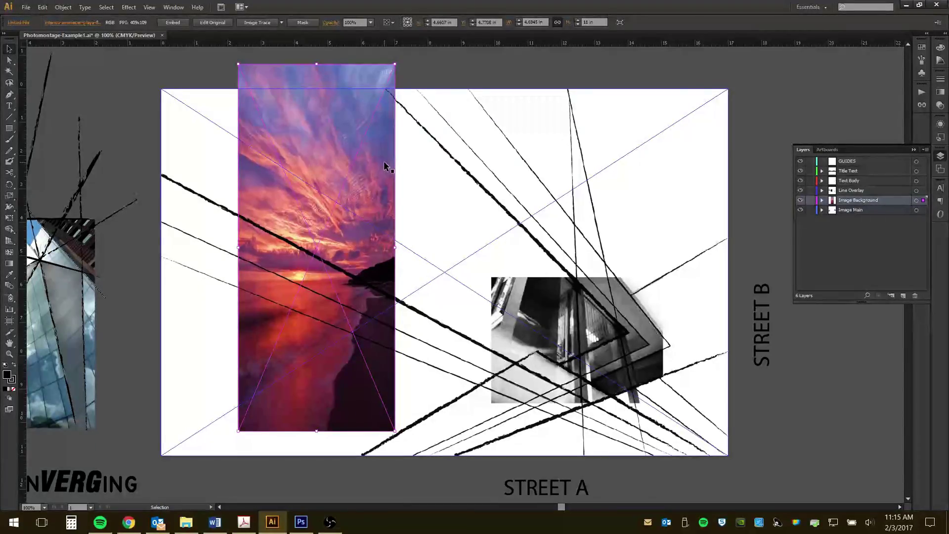
pyautogui.moveTo(384, 165); pyautogui.dragTo(215, 173)
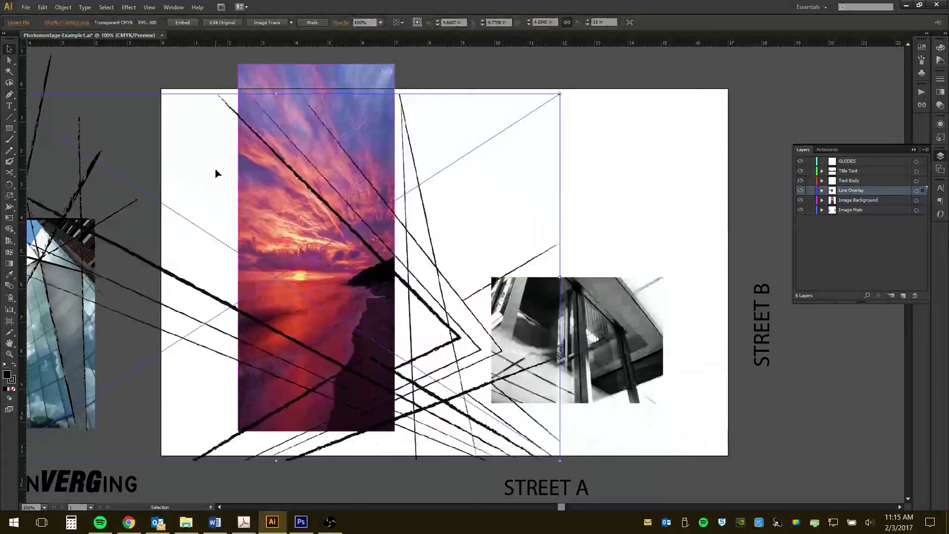
pyautogui.hotkey('ctrl', 'z')
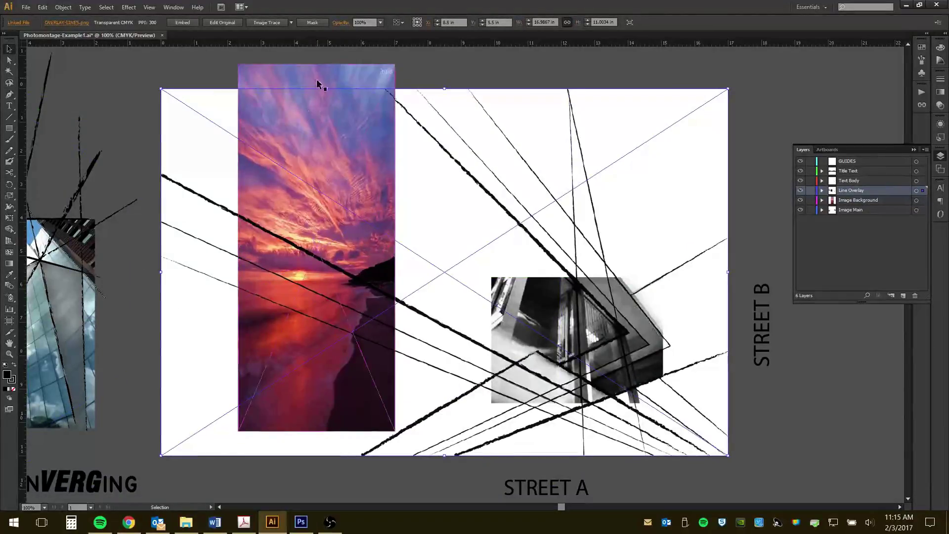
# Move the sunset image further left so it straddles the artboard's left edge
pyautogui.click(338, 75)
pyautogui.moveTo(338, 75); pyautogui.dragTo(223, 81)
pyautogui.click(255, 224)
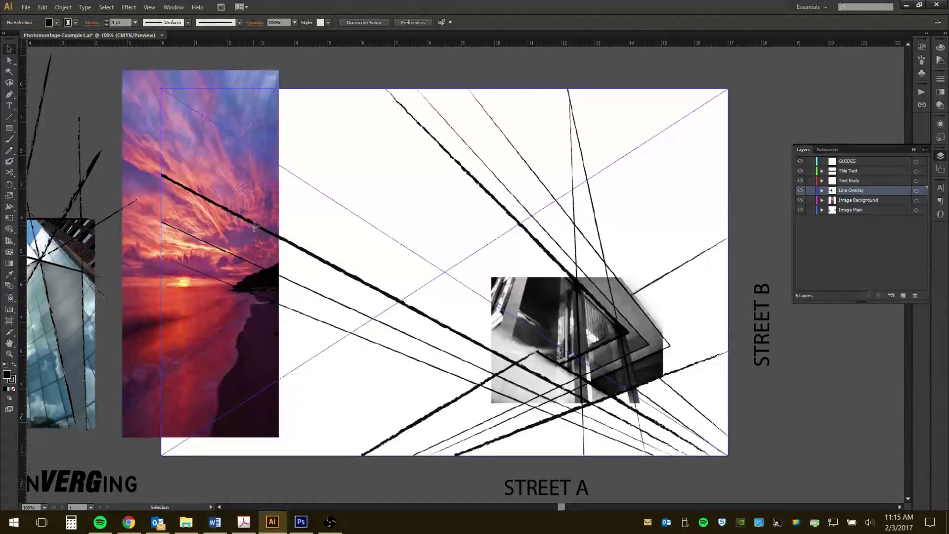
# Select the sunset image beneath the line overlay using Next Object Below and move it off the artboard to the lower-left pasteboard
pyautogui.click(314, 74)
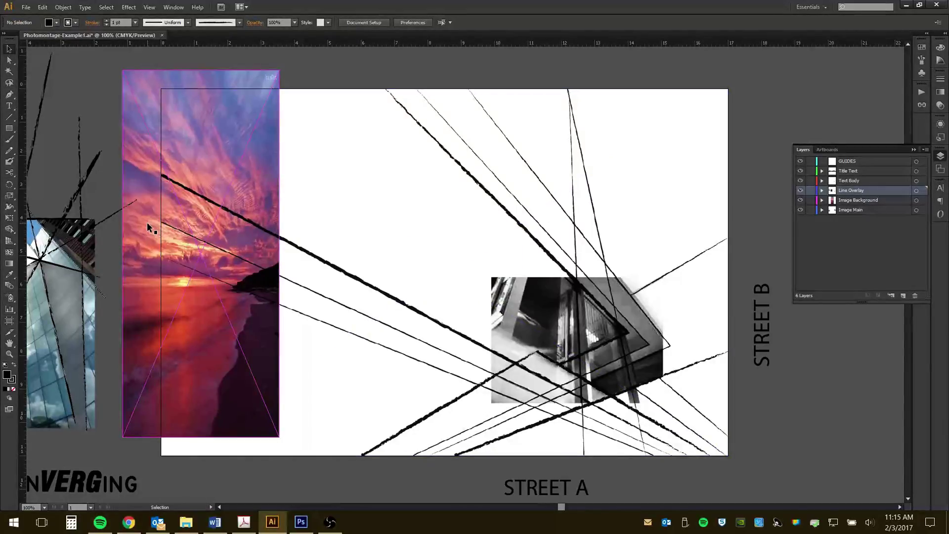
pyautogui.click(228, 243)
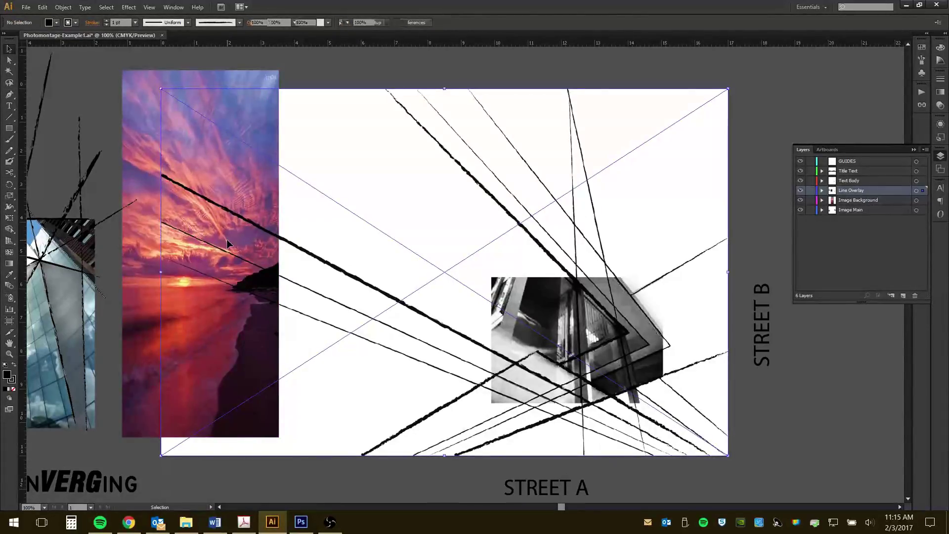
pyautogui.rightClick(234, 202)
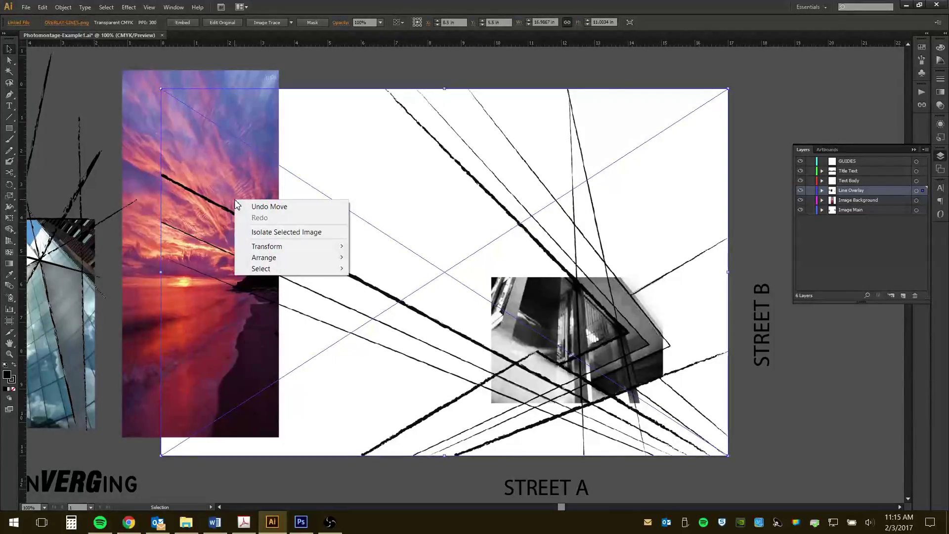
pyautogui.moveTo(278, 269)
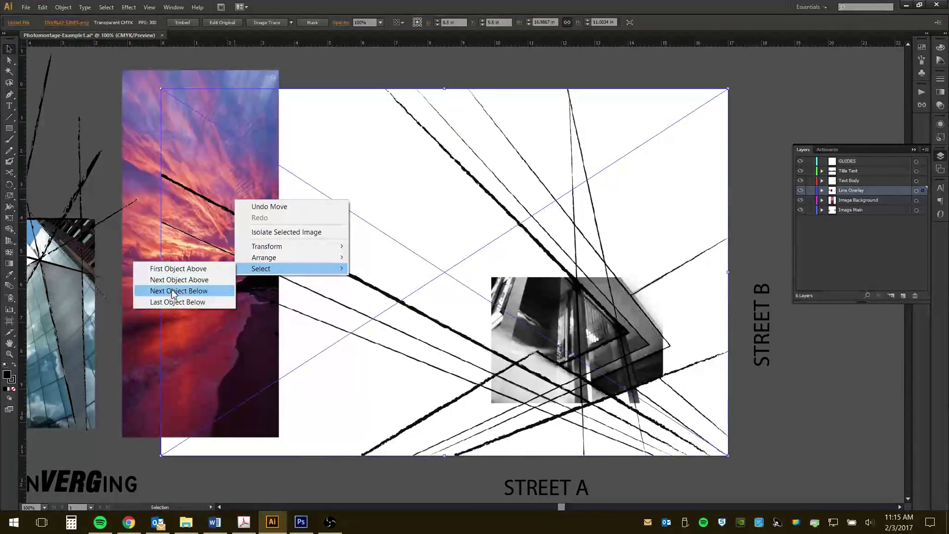
pyautogui.click(192, 292)
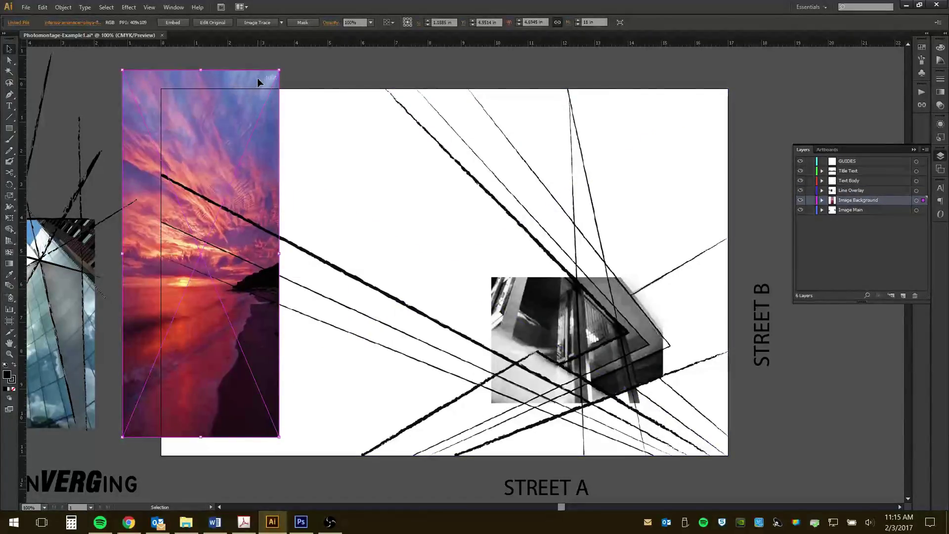
pyautogui.moveTo(258, 82); pyautogui.dragTo(94, 431)
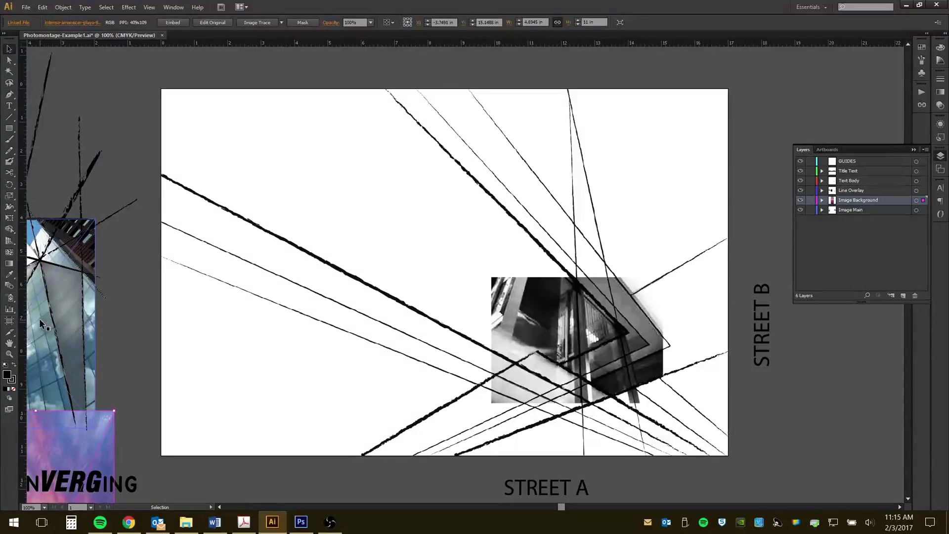
# Move the glass building image onto the upper-left part of the artboard, undoing any shift of the line overlay
pyautogui.moveTo(31, 330); pyautogui.dragTo(303, 195)
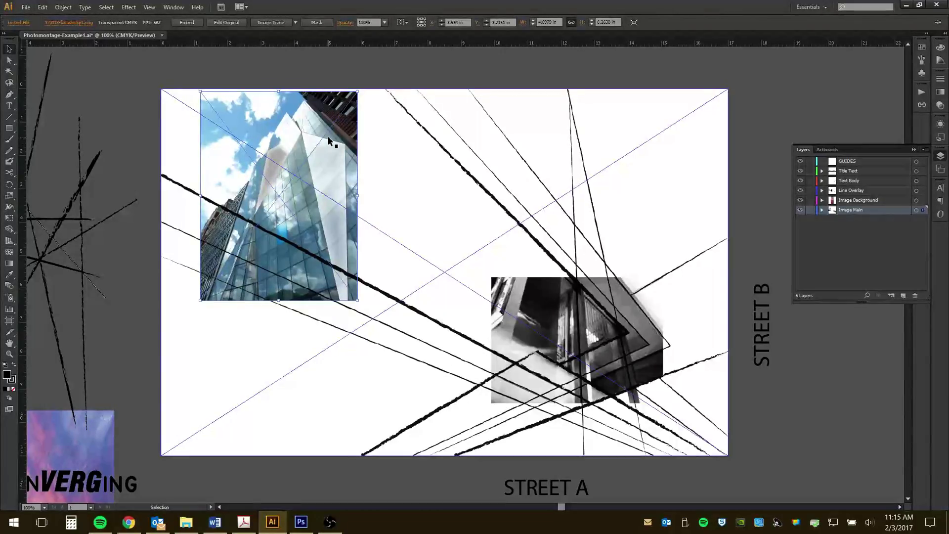
pyautogui.moveTo(338, 127); pyautogui.dragTo(98, 202)
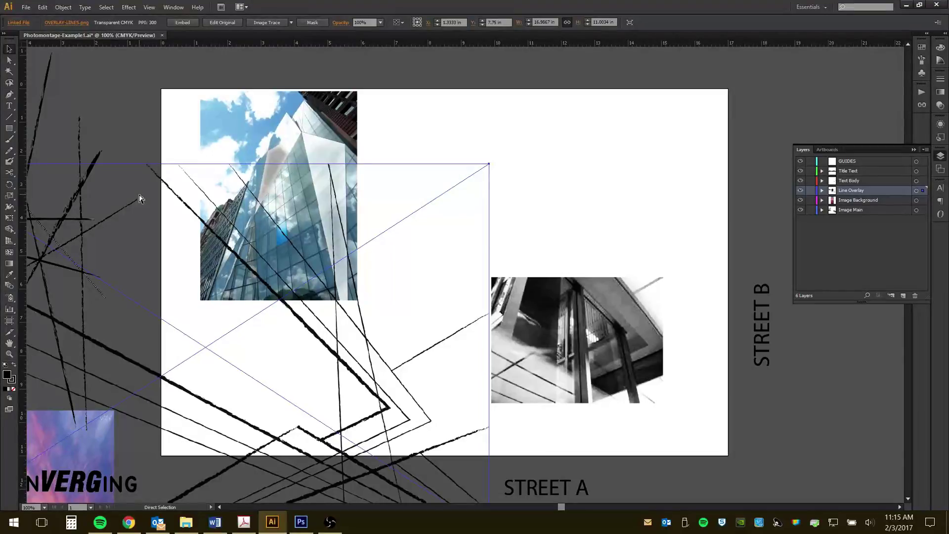
pyautogui.hotkey('ctrl', 'z')
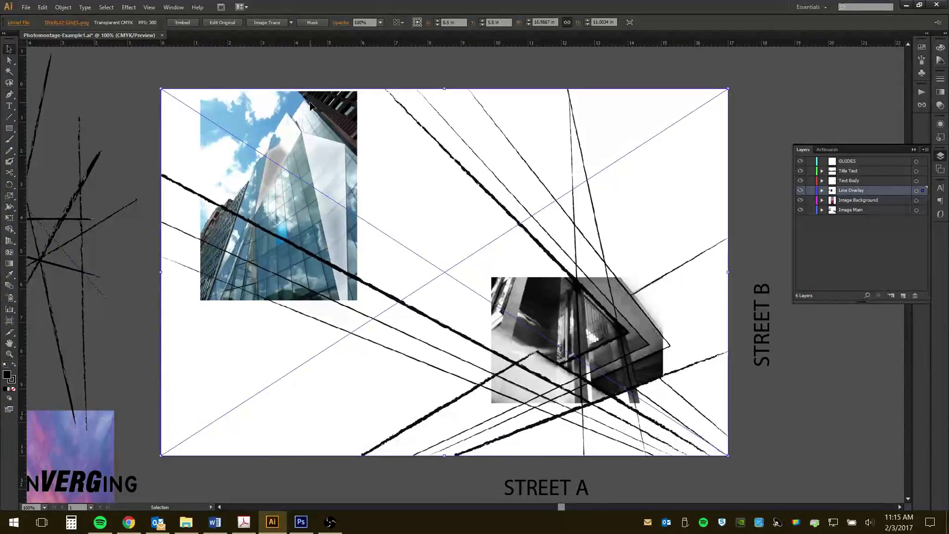
# Try to select the building image beneath the line overlay with Next Object Below and move it left, then undo the move
pyautogui.rightClick(309, 115)
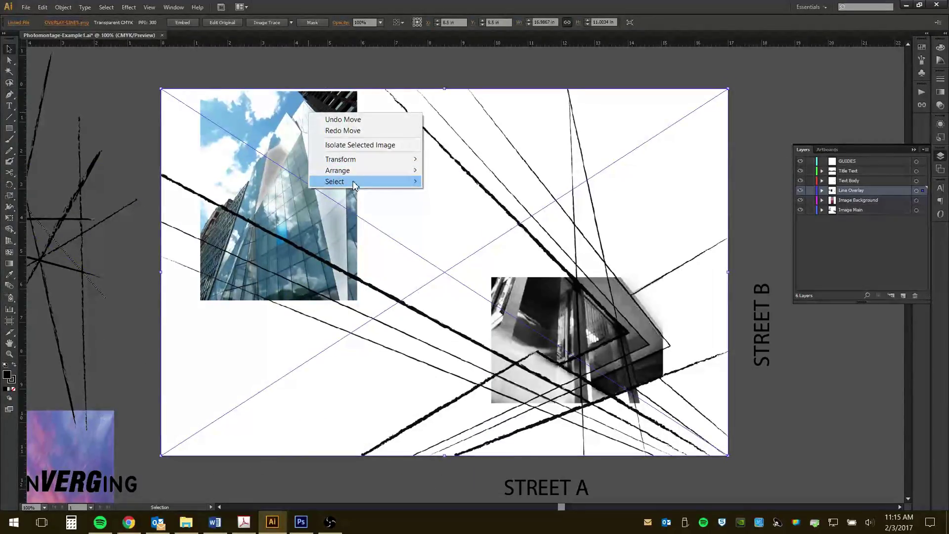
pyautogui.moveTo(354, 184)
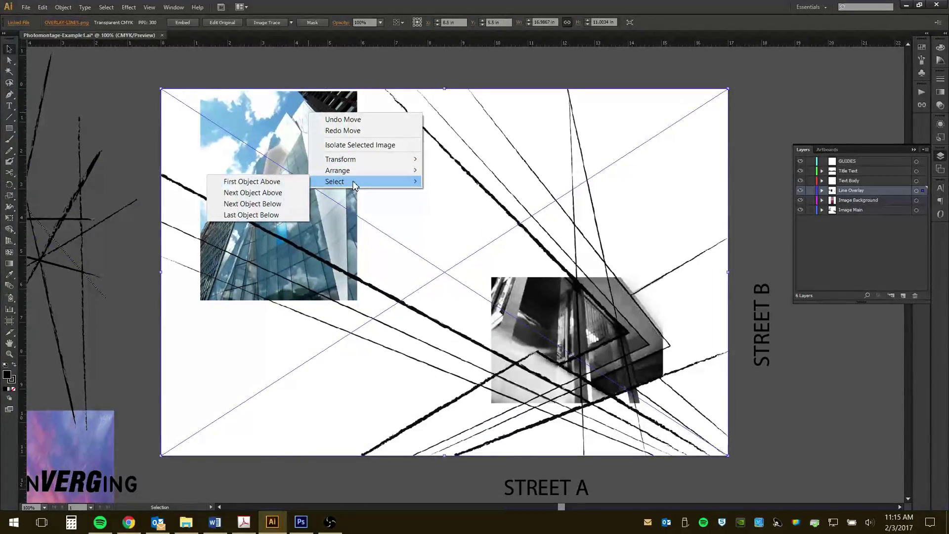
pyautogui.click(249, 204)
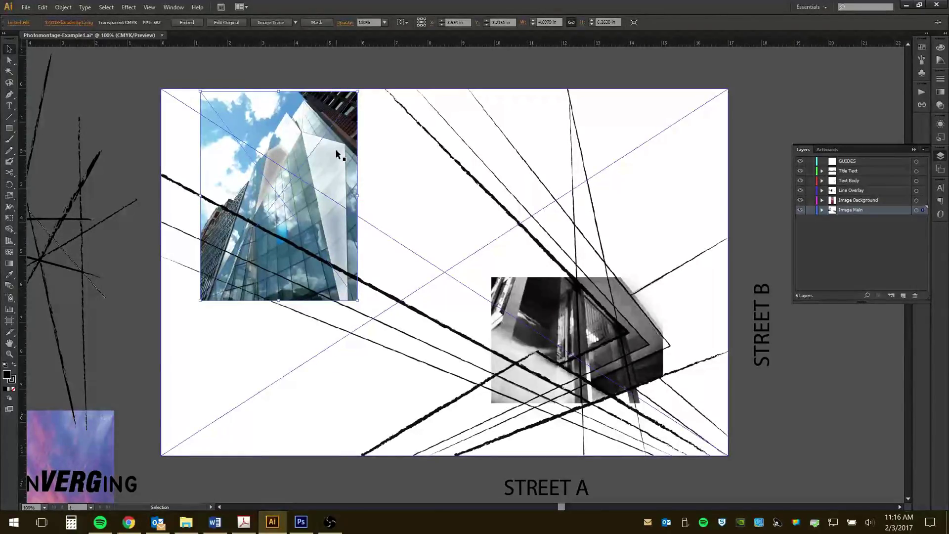
pyautogui.moveTo(302, 131); pyautogui.dragTo(181, 136)
pyautogui.hotkey('ctrl', 'z')
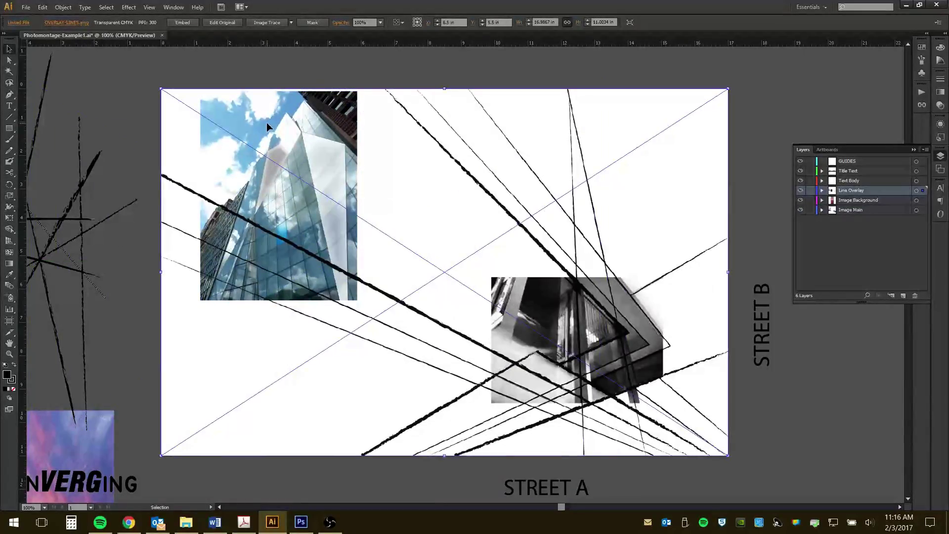
# Move the building image from beneath the overlay onto the left pasteboard and return the line overlay to X 8.5 in, Y 5.5 in
pyautogui.rightClick(267, 124)
pyautogui.moveTo(299, 192)
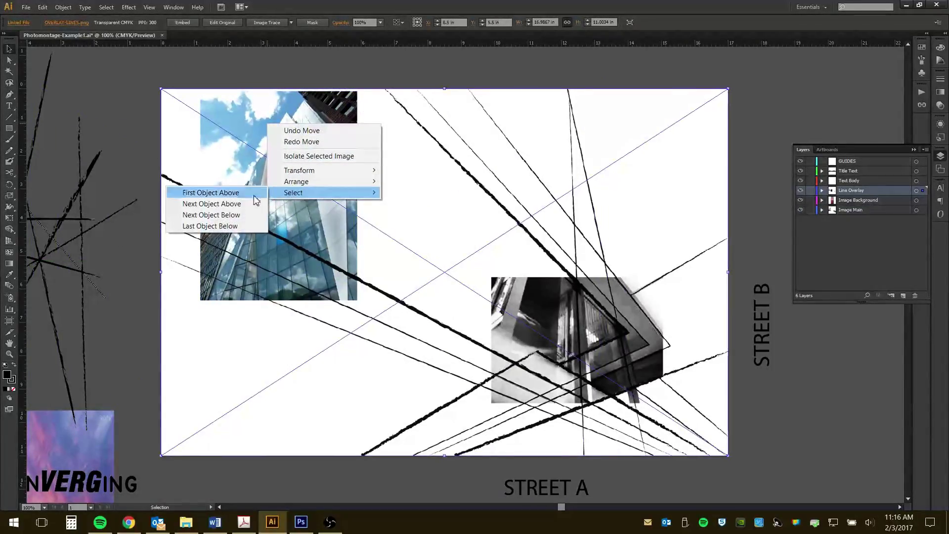
pyautogui.click(236, 214)
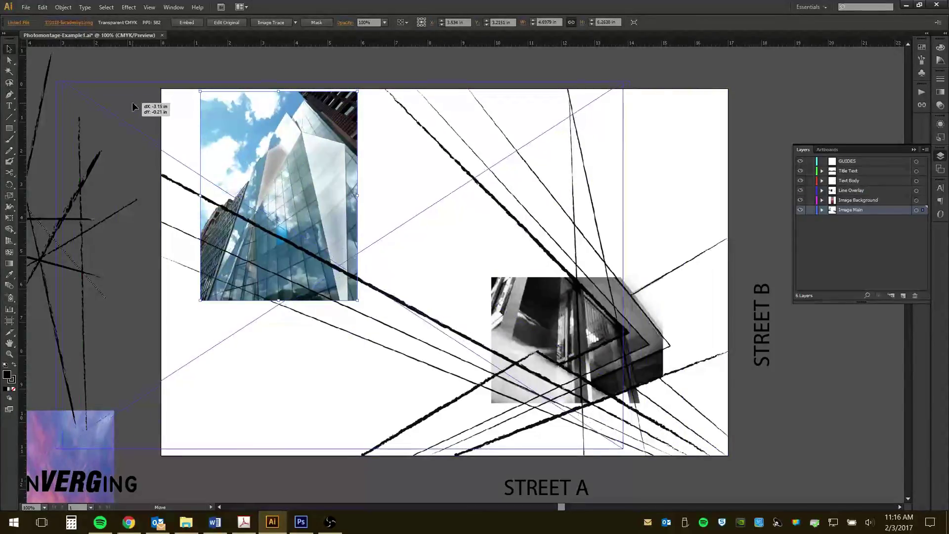
pyautogui.moveTo(237, 140); pyautogui.dragTo(293, 239)
pyautogui.moveTo(301, 138); pyautogui.dragTo(50, 124)
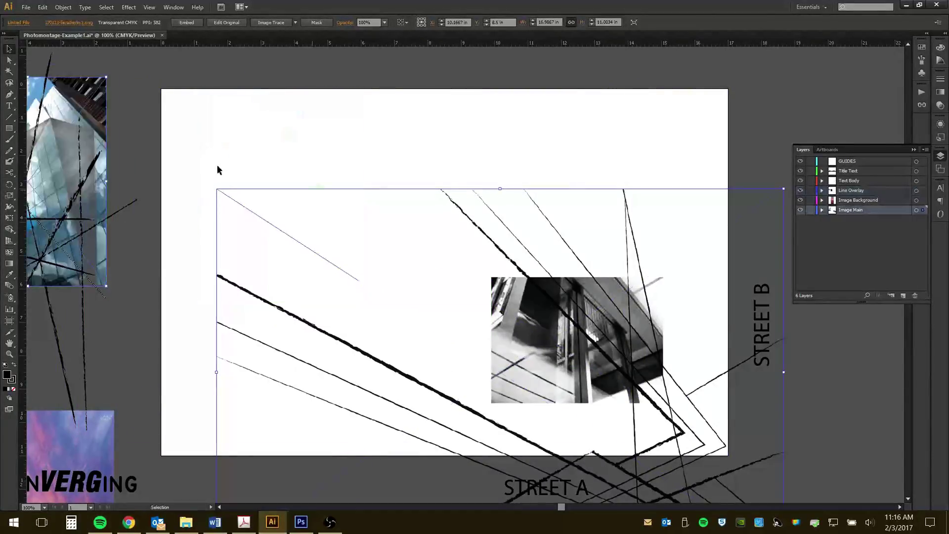
pyautogui.moveTo(403, 249); pyautogui.dragTo(346, 145)
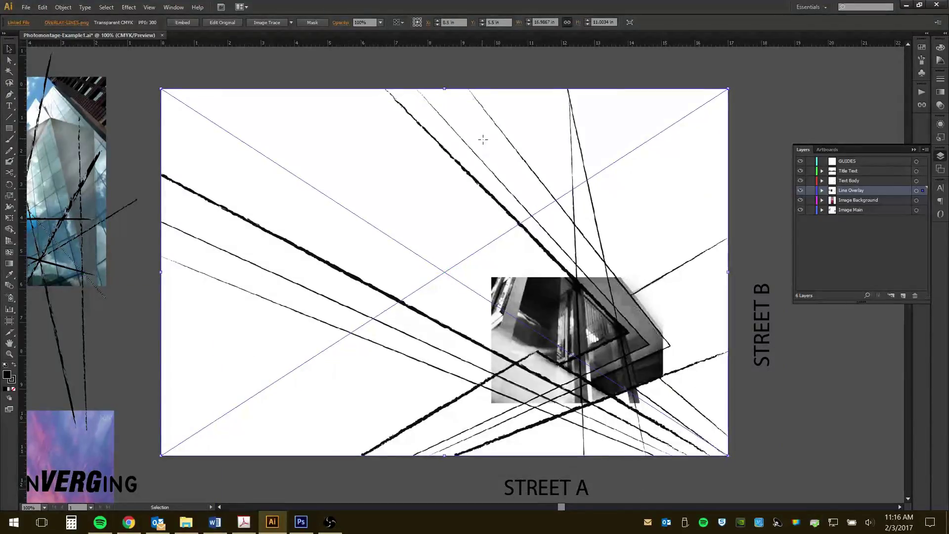
# Deselect everything and close Photomontage-Example1.ai, saving its changes
pyautogui.click(805, 105)
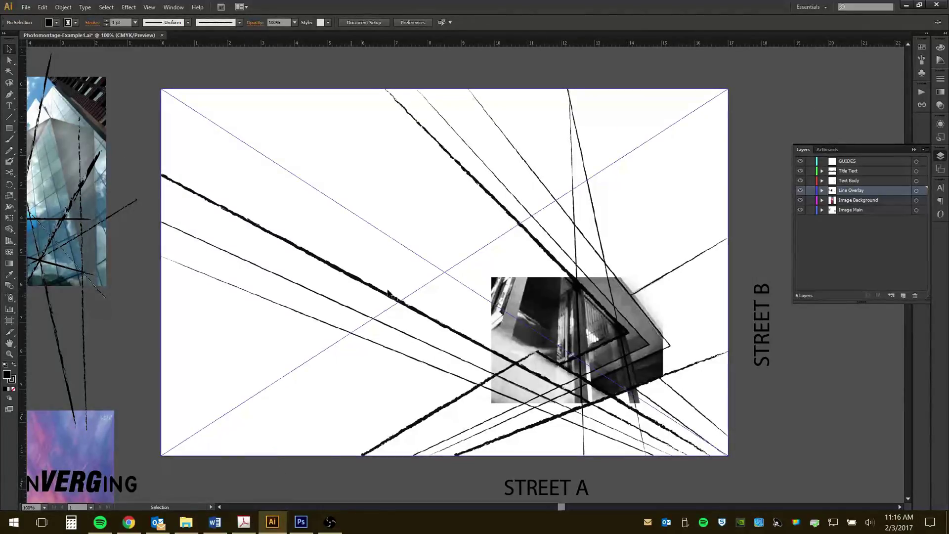
pyautogui.click(162, 35)
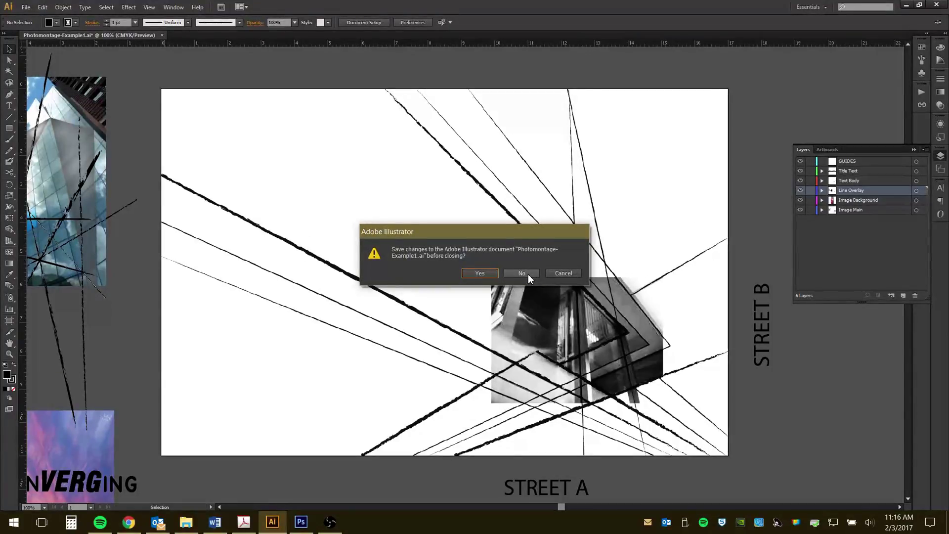
pyautogui.click(493, 274)
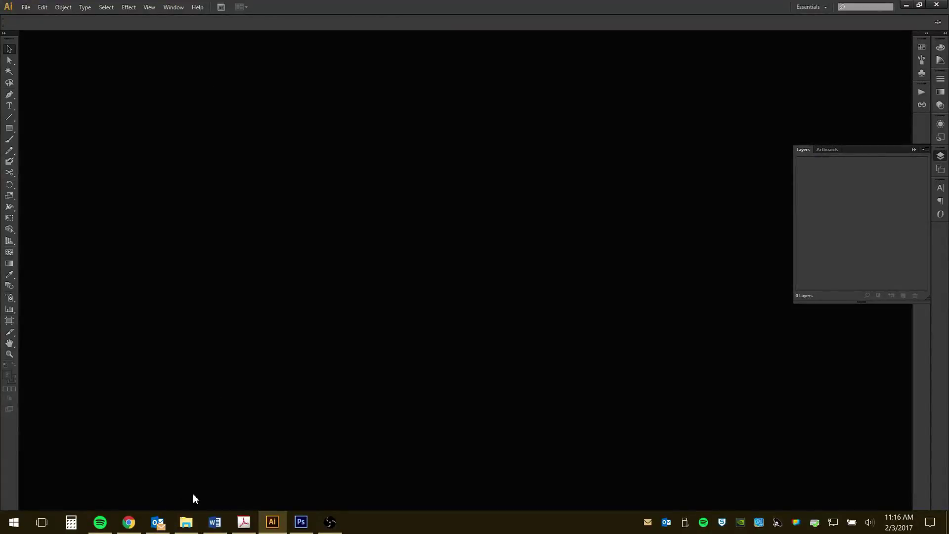
# Reopen Photomontage-Example1.ai from the WORKING folder with Adobe Illustrator CS6 and maximize the program window
pyautogui.click(186, 522)
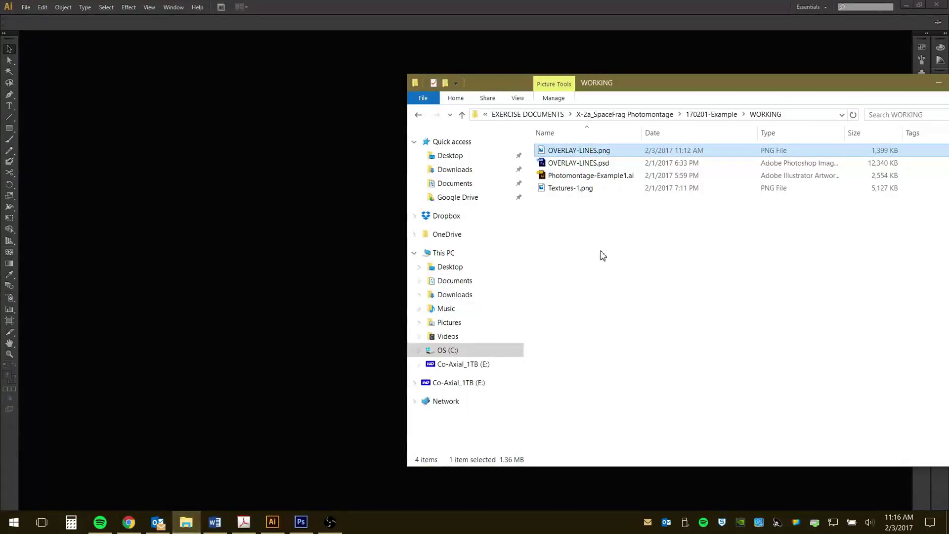
pyautogui.click(597, 178)
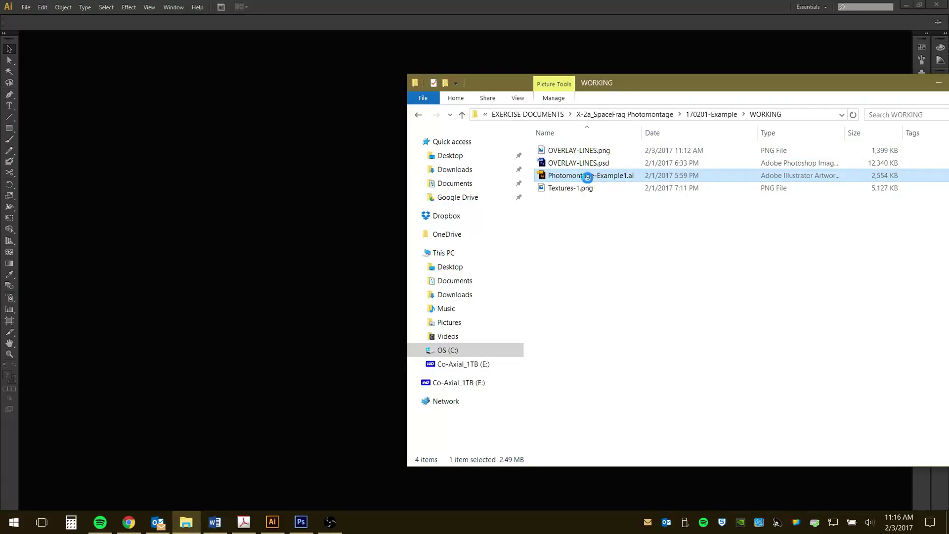
pyautogui.rightClick(587, 179)
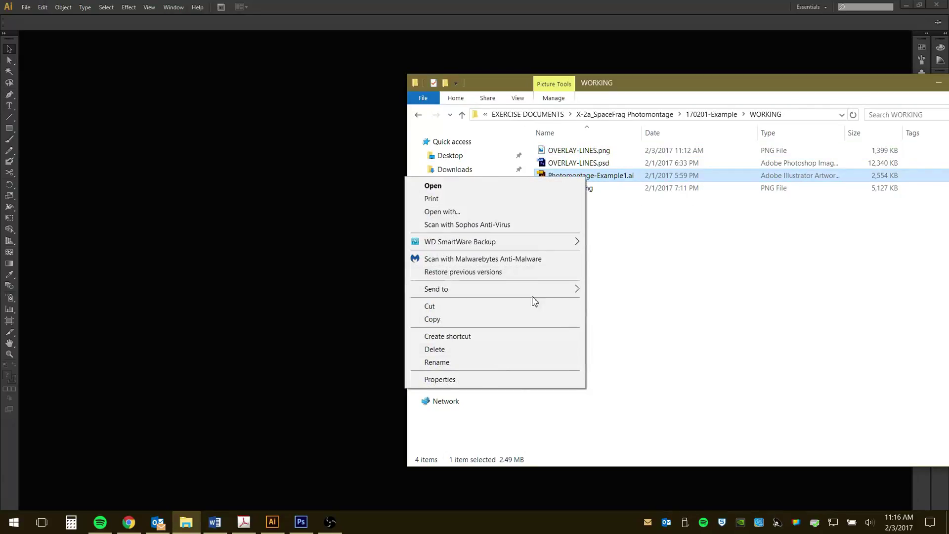
pyautogui.click(455, 213)
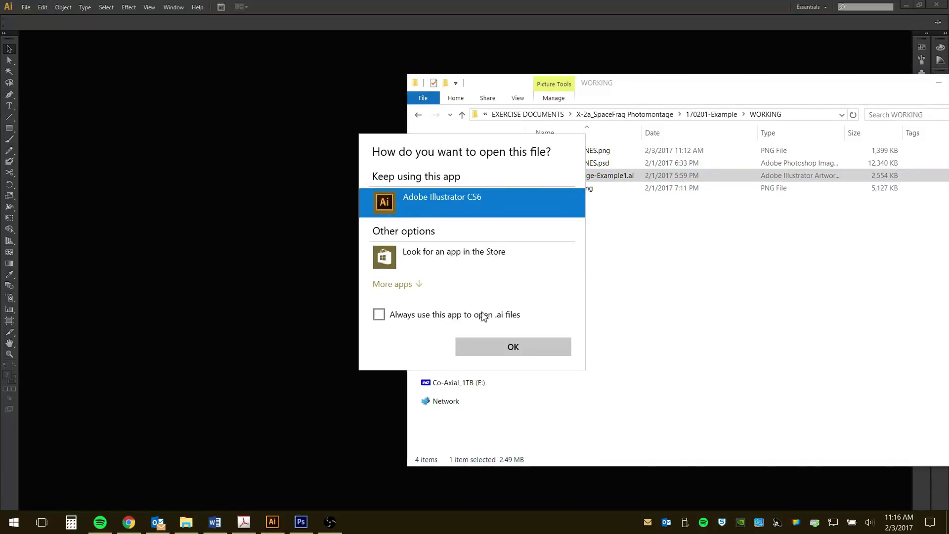
pyautogui.click(529, 345)
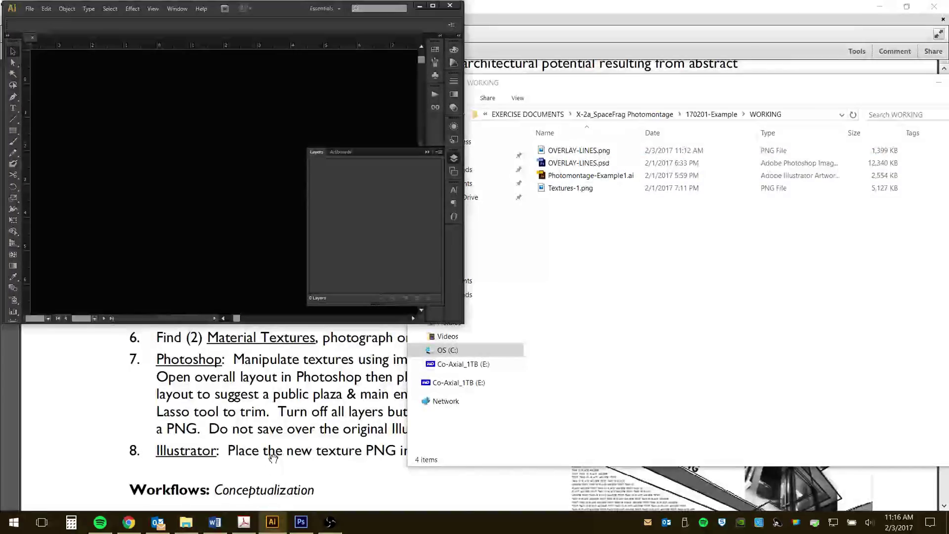
pyautogui.click(431, 8)
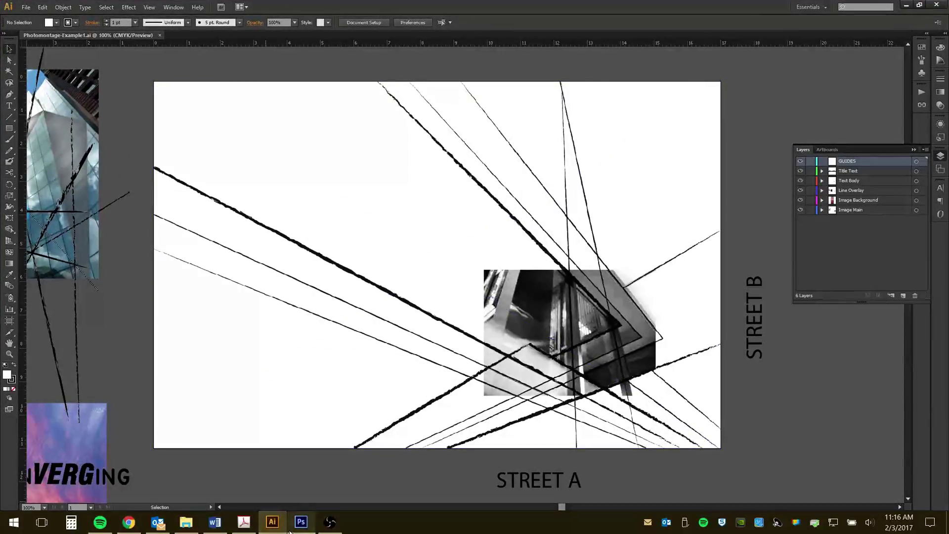
# Switch to Photoshop and import Photomontage-Example1.ai from the WORKING folder at 300 pixels/inch in RGB Color
pyautogui.click(301, 522)
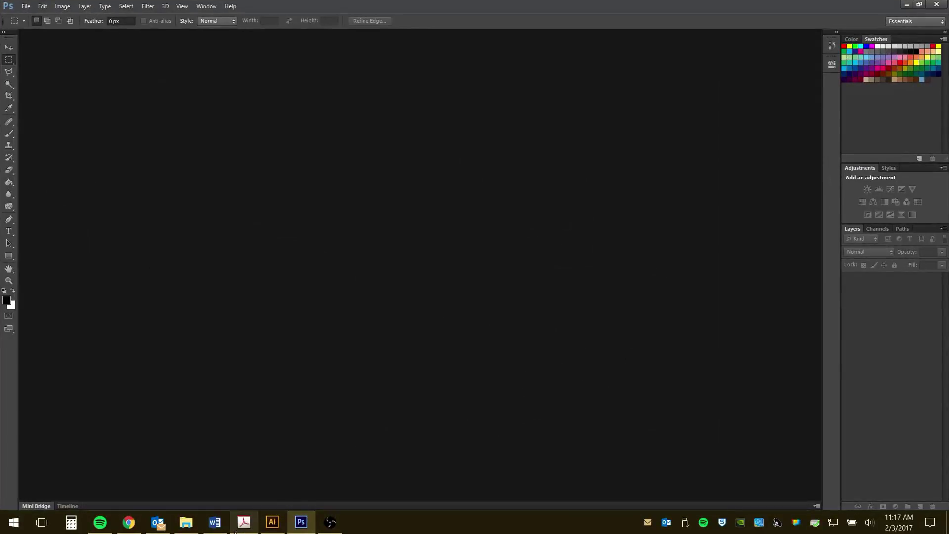
pyautogui.click(185, 522)
pyautogui.moveTo(621, 181); pyautogui.dragTo(227, 223)
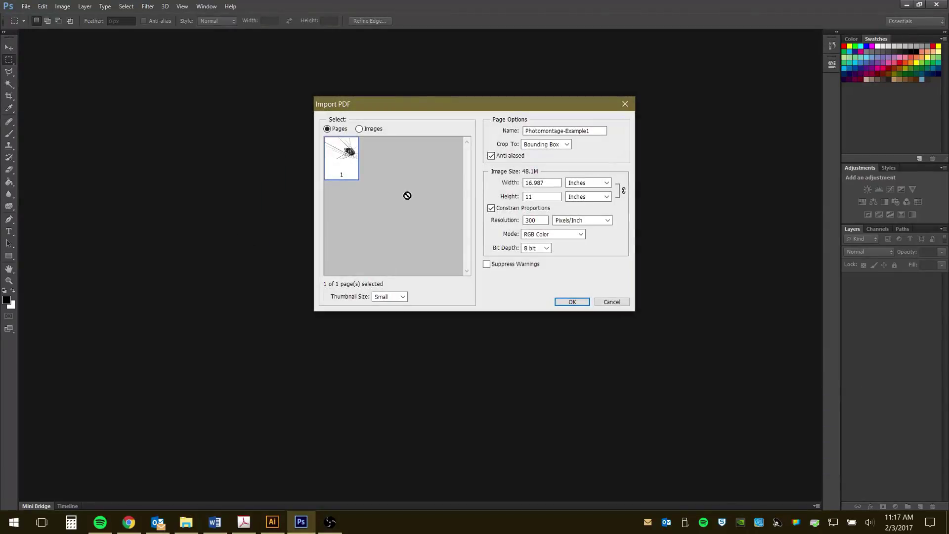
pyautogui.click(574, 302)
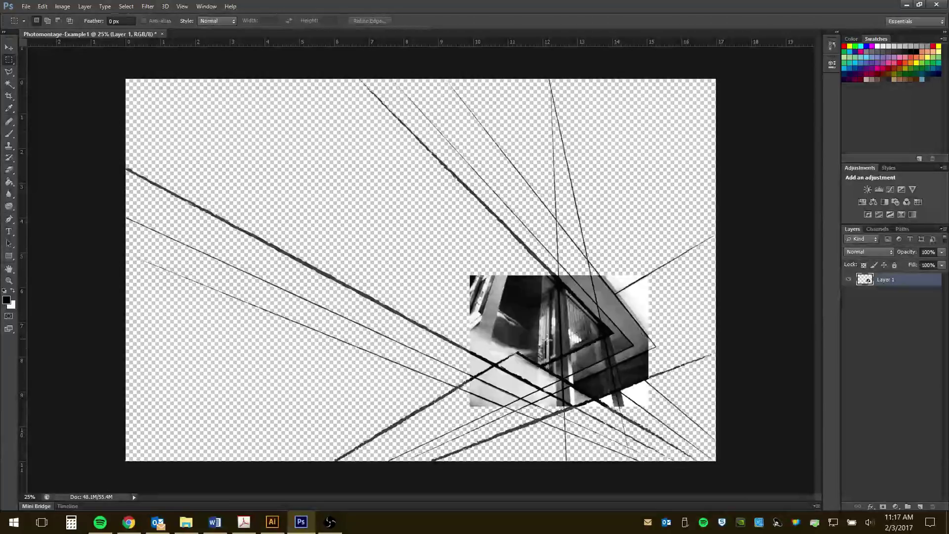
# Switch to File Explorer and open the RAW folder inside 170201-Example
pyautogui.click(186, 522)
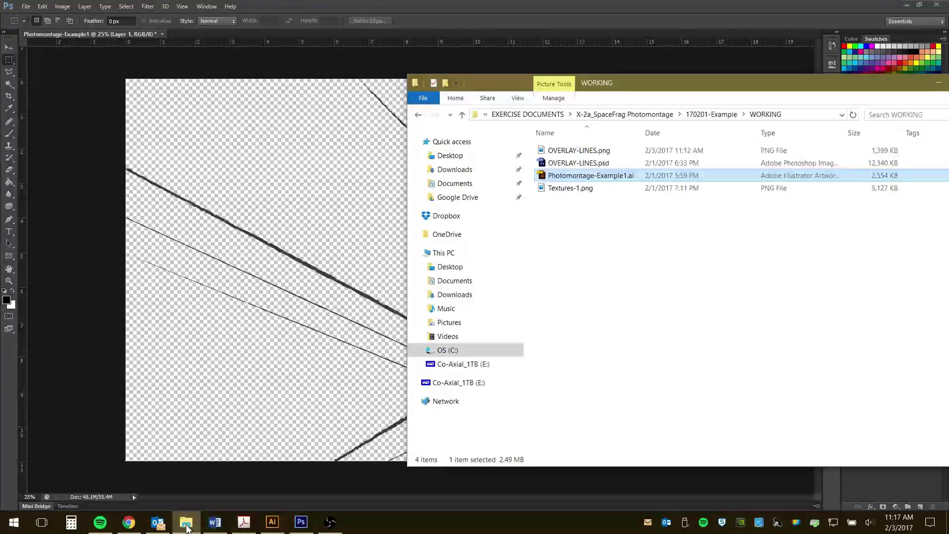
pyautogui.click(418, 117)
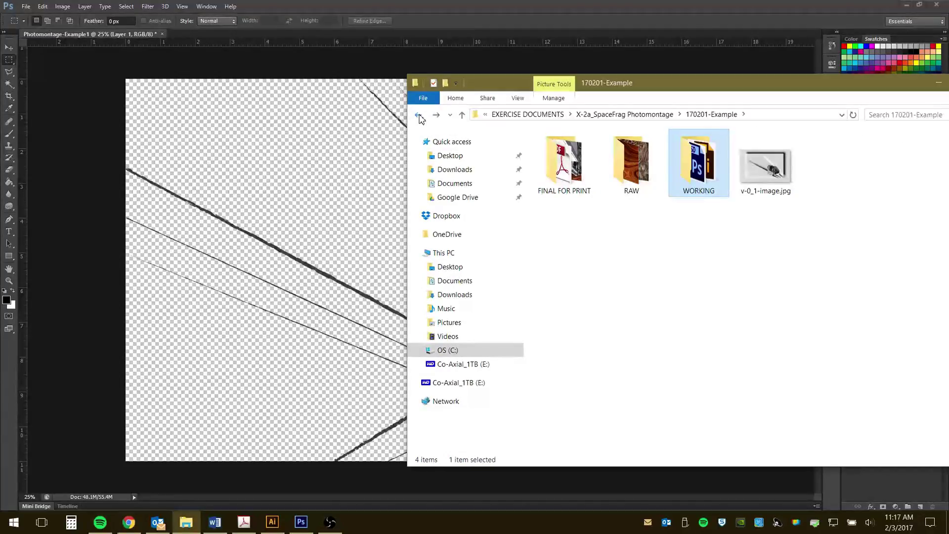
pyautogui.click(649, 170)
pyautogui.doubleClick(649, 170)
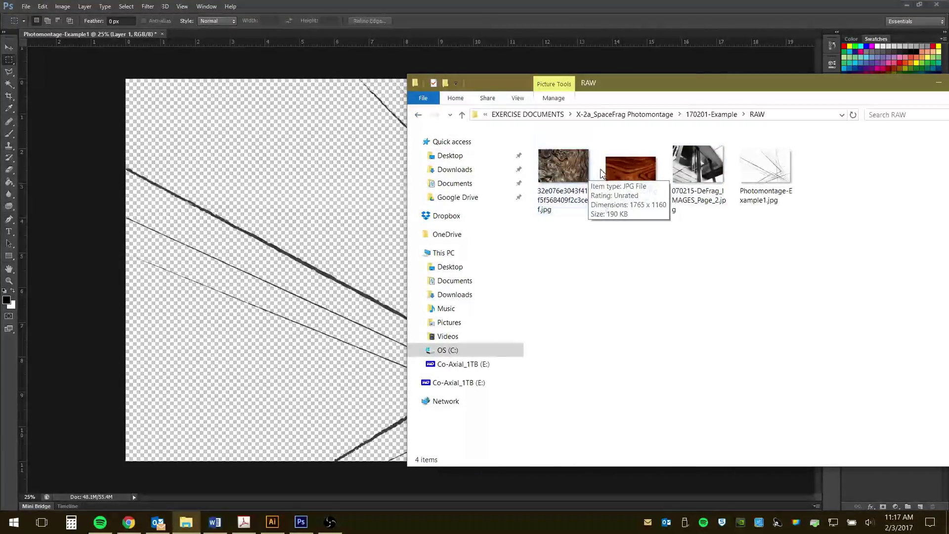
# Place 32e076e3043f410f5f568409f2c3ce9f.jpg directly into the photomontage and delete the placed layer
pyautogui.click(581, 165)
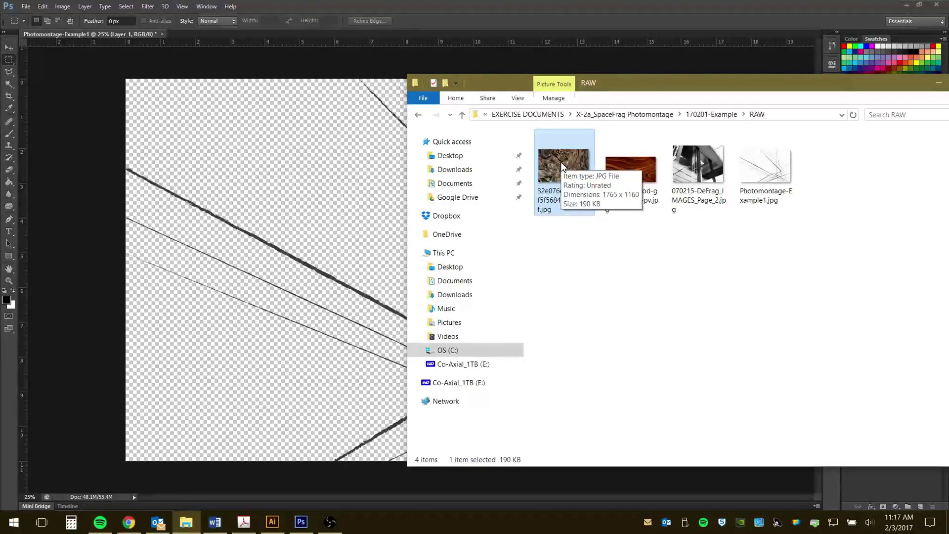
pyautogui.click(348, 185)
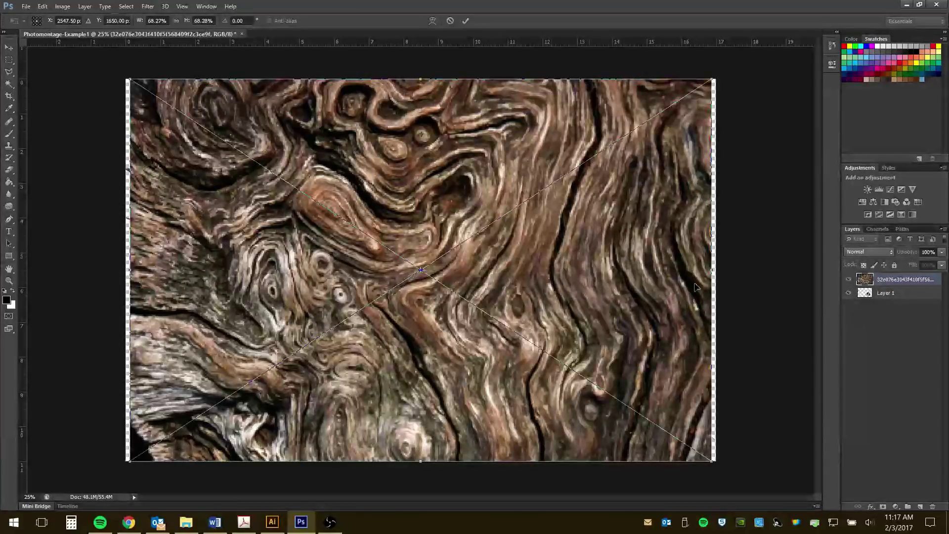
pyautogui.press('Return')
pyautogui.press('m')
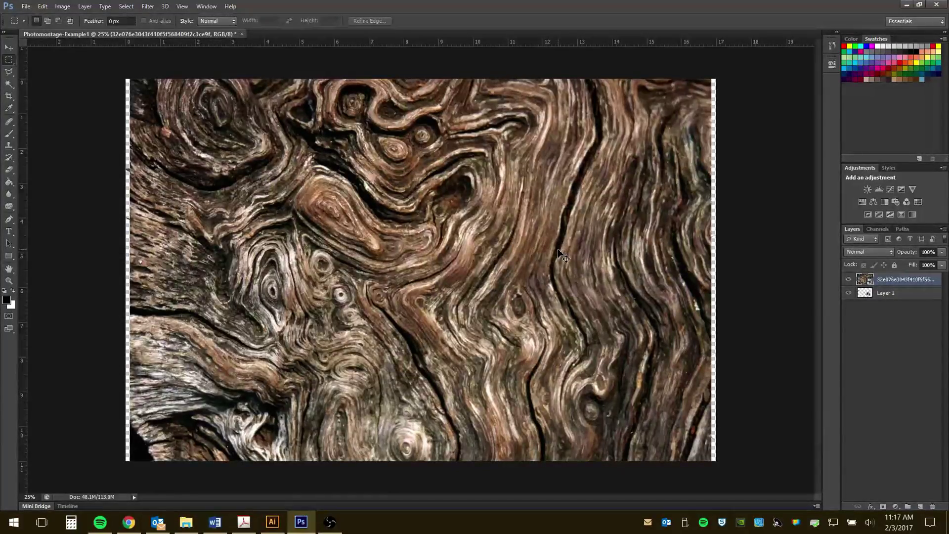
pyautogui.press('Delete')
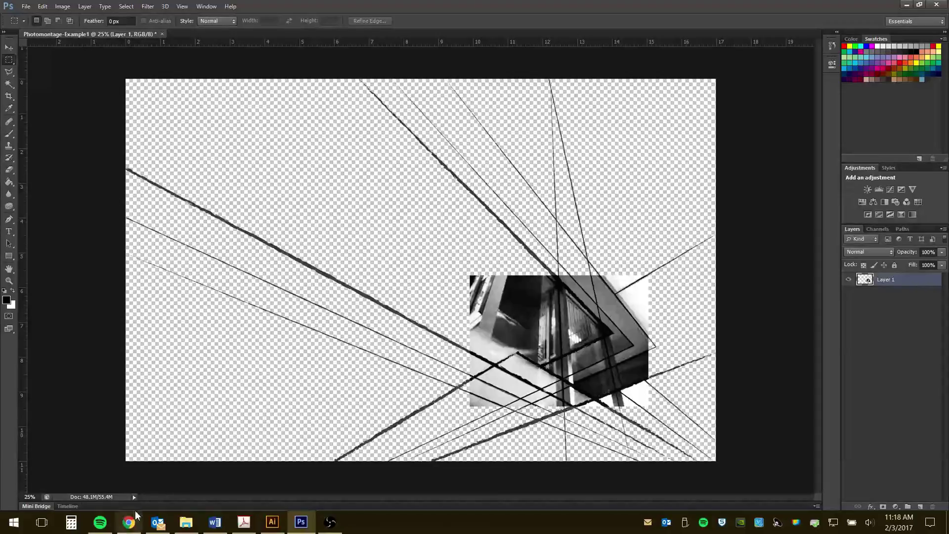
# Open 32e076e3043f410f5f568409f2c3ce9f.jpg from the RAW folder as a separate Photoshop document
pyautogui.click(185, 522)
pyautogui.click(552, 163)
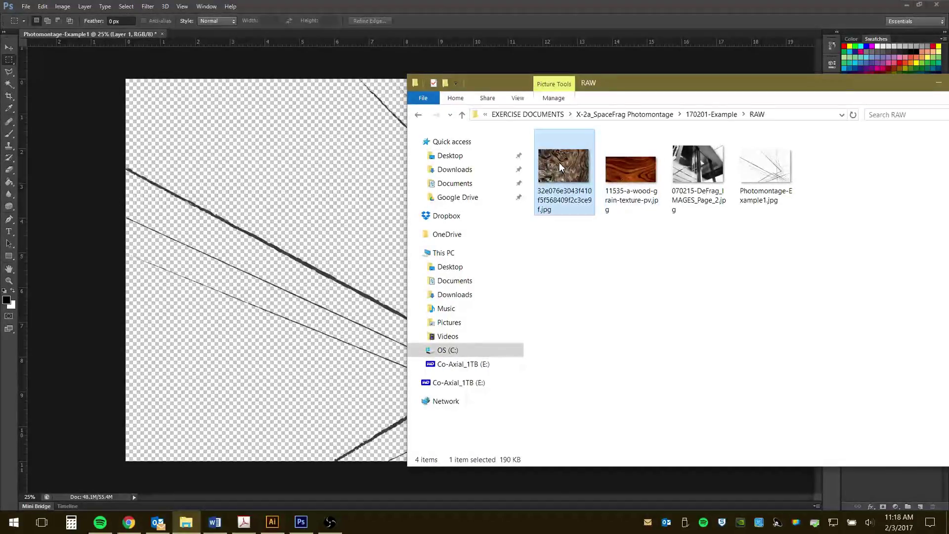
pyautogui.rightClick(559, 162)
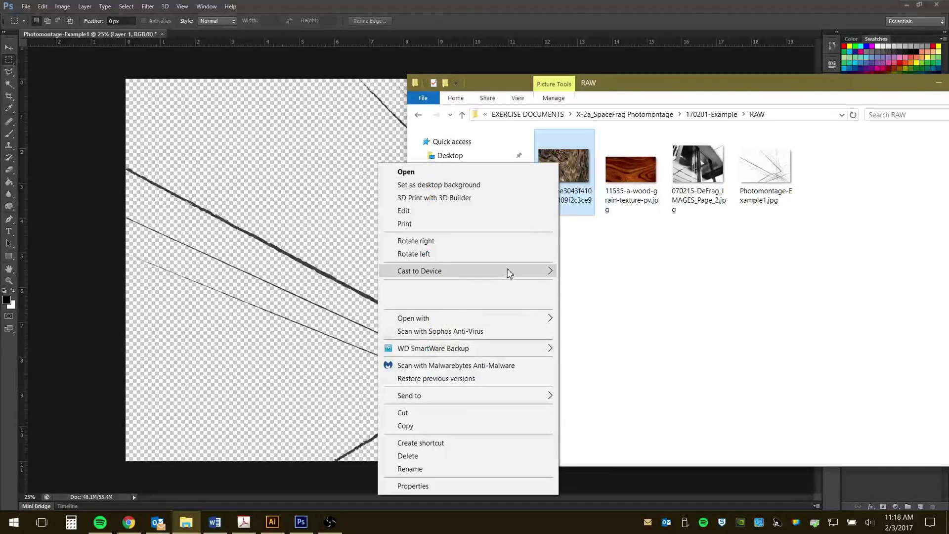
pyautogui.moveTo(502, 322)
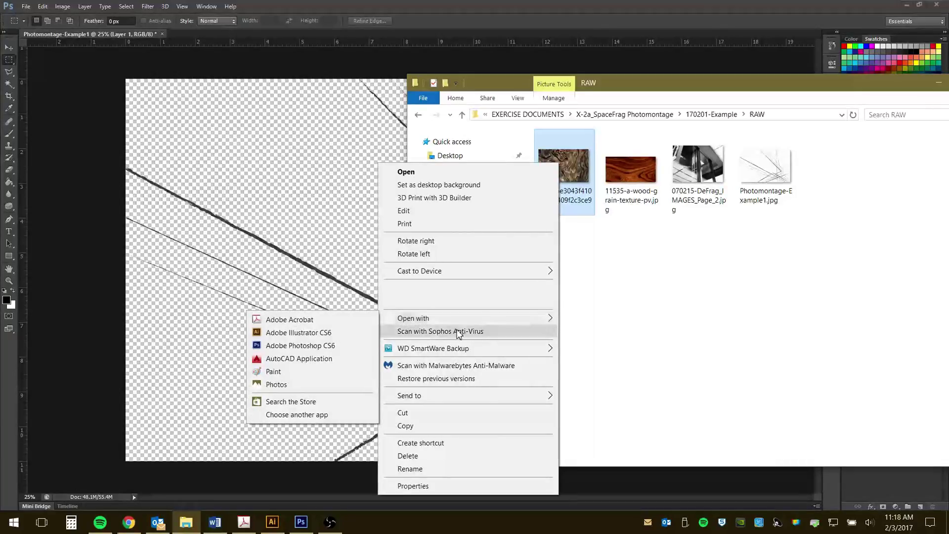
pyautogui.click(647, 329)
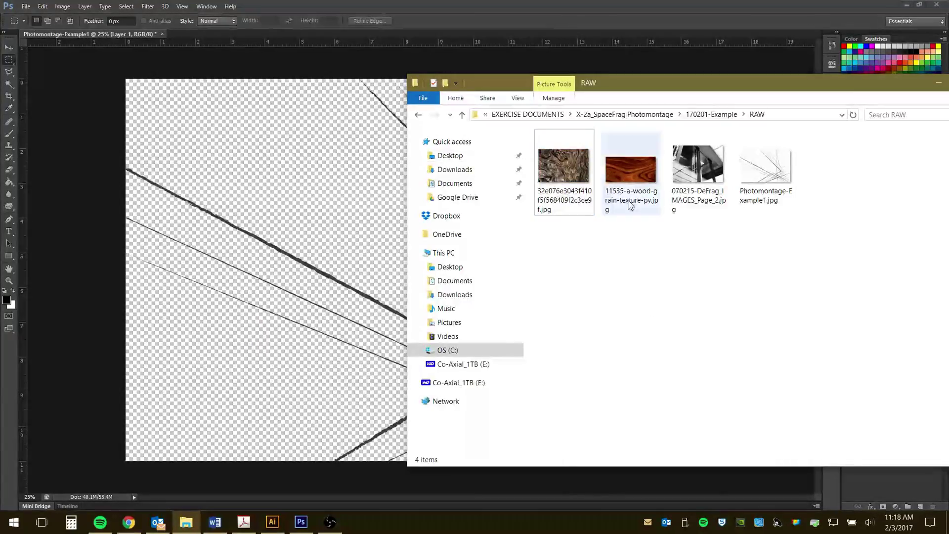
pyautogui.moveTo(564, 168); pyautogui.dragTo(354, 32)
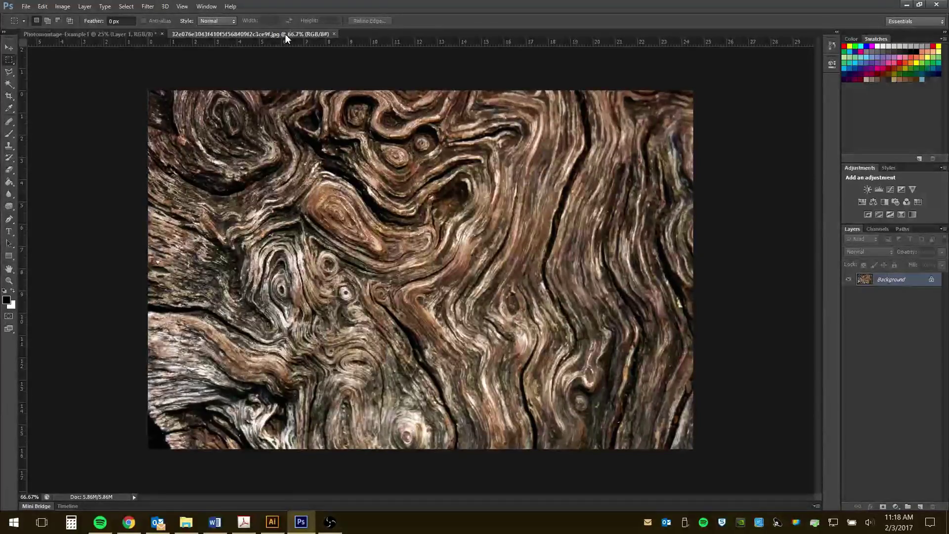
# Float the gnarled wood document, copy its Background layer into Photomontage-Example1, and close the source image
pyautogui.moveTo(285, 38); pyautogui.dragTo(209, 330)
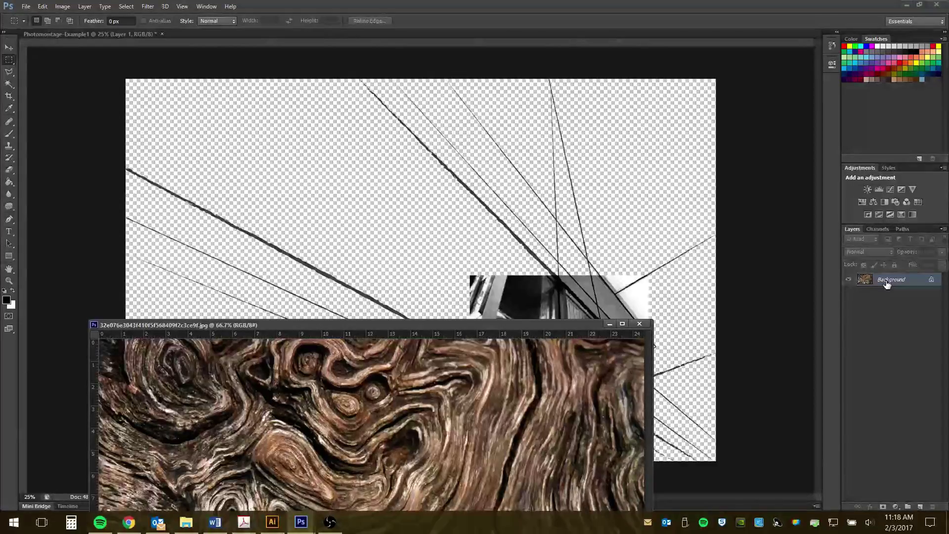
pyautogui.moveTo(889, 284); pyautogui.dragTo(391, 228)
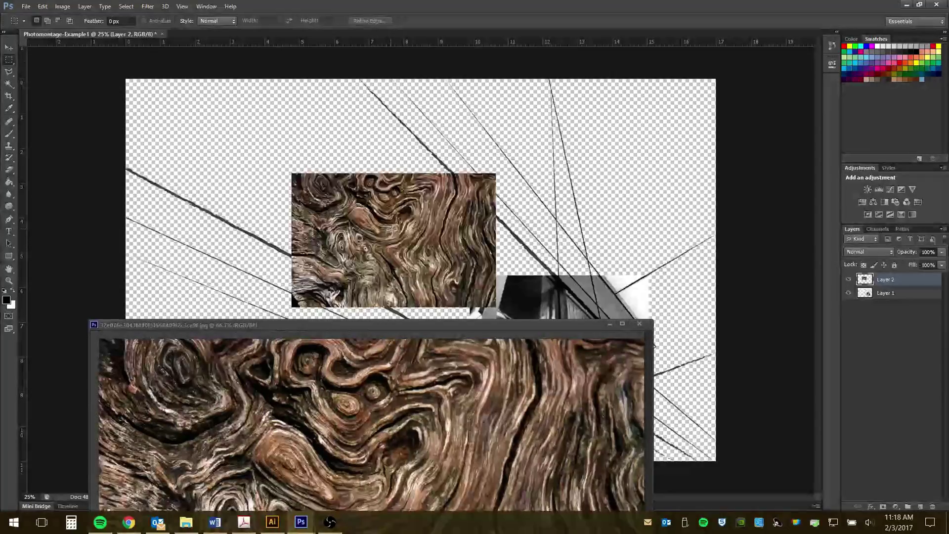
pyautogui.click(640, 324)
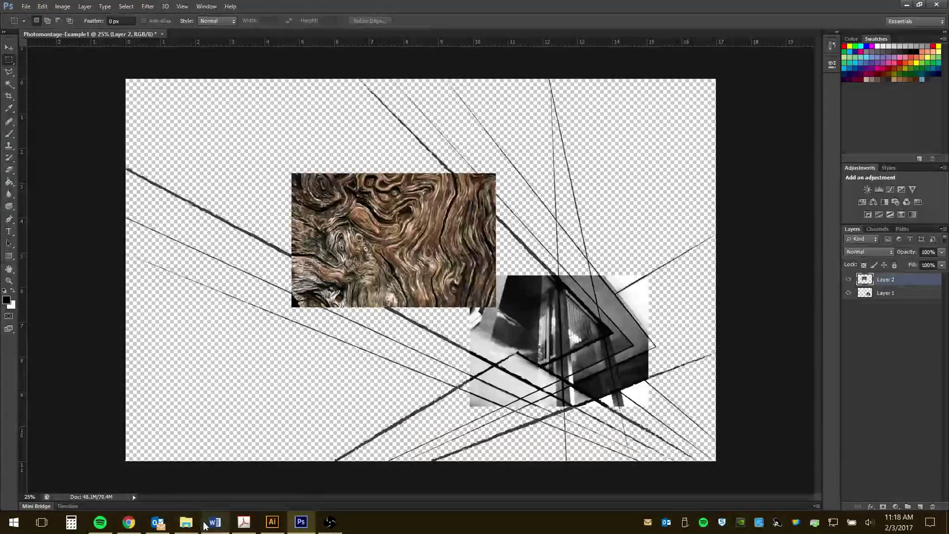
# Open 11535-a-wood-grain-texture-pv.jpg from the RAW folder, copy its Background layer into Photomontage-Example1, and close the source image
pyautogui.click(186, 521)
pyautogui.moveTo(639, 179); pyautogui.dragTo(358, 34)
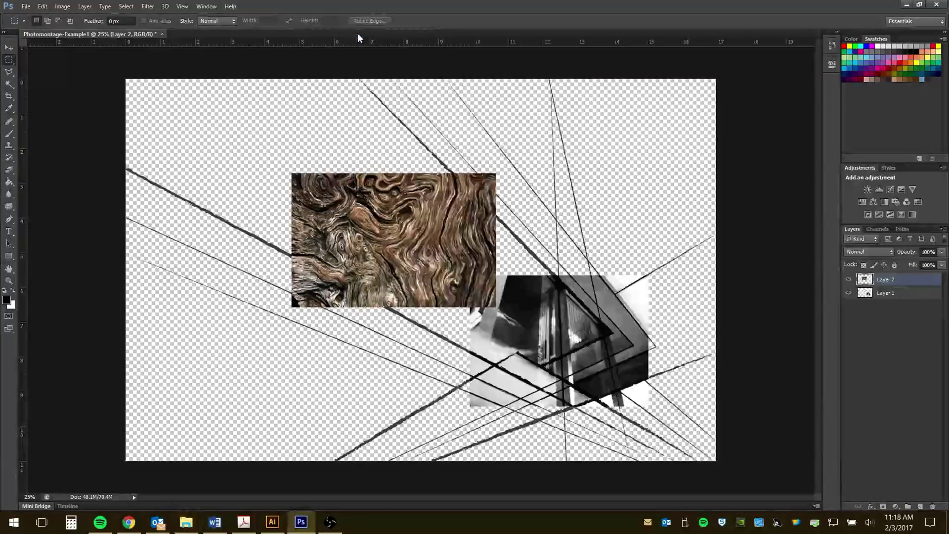
pyautogui.moveTo(277, 31); pyautogui.dragTo(147, 363)
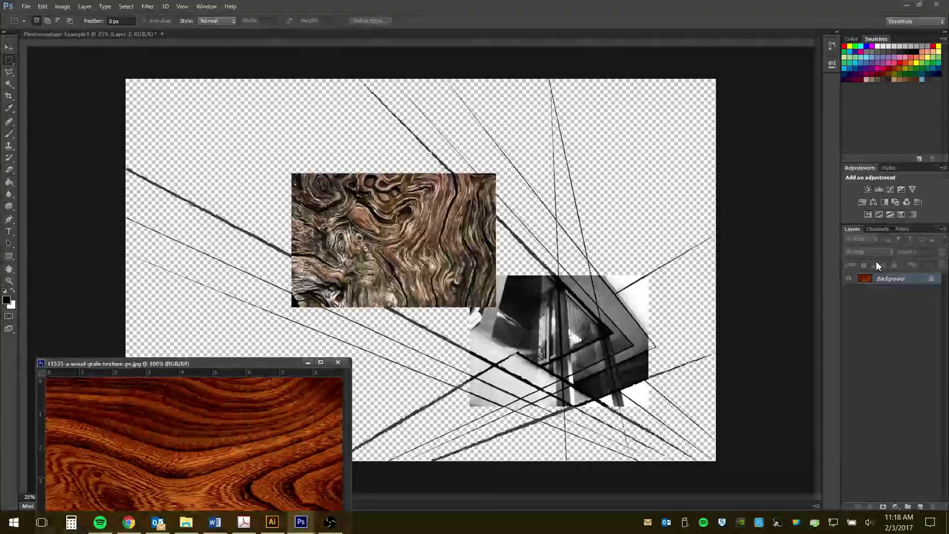
pyautogui.moveTo(887, 279); pyautogui.dragTo(569, 252)
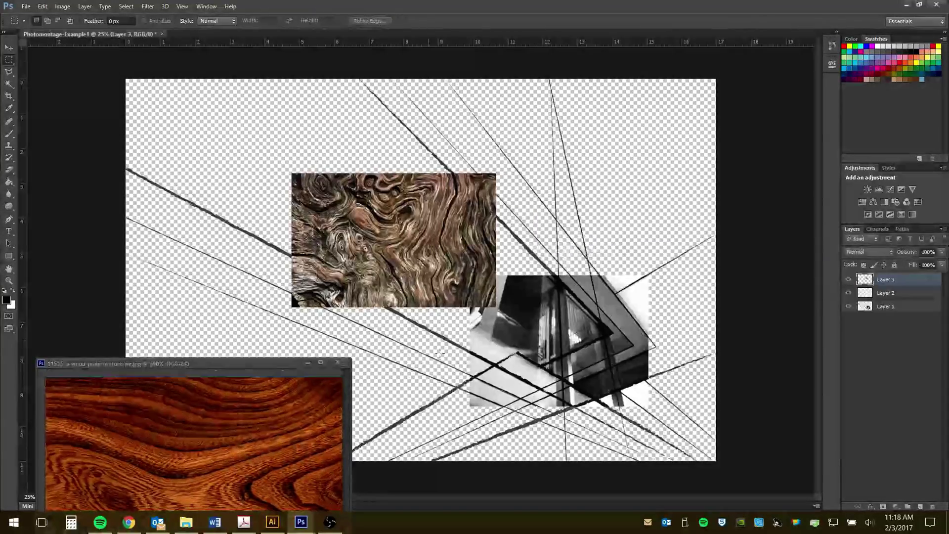
pyautogui.click(337, 364)
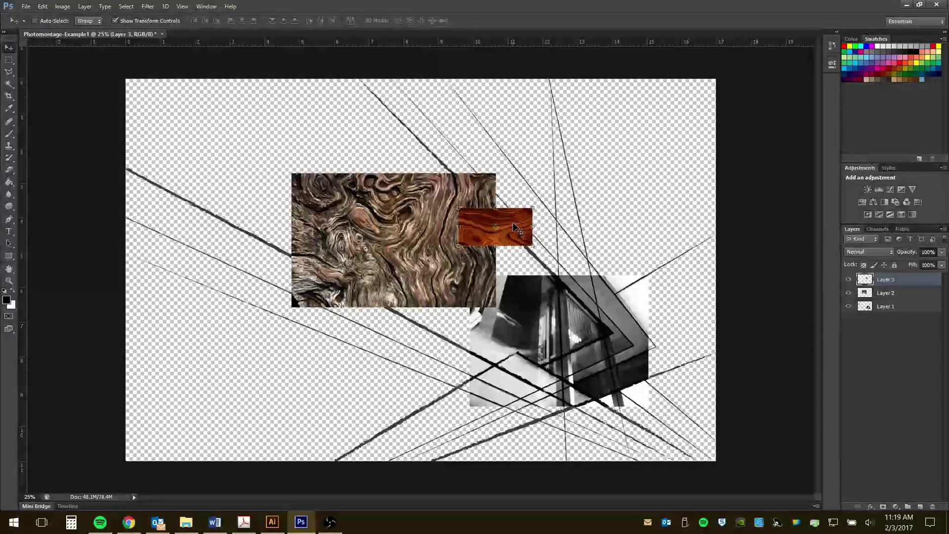
# Enlarge the red wood grain on Layer 3 to about 542% width and 386% height, covering the canvas's lower-right area
pyautogui.moveTo(515, 215); pyautogui.dragTo(722, 485)
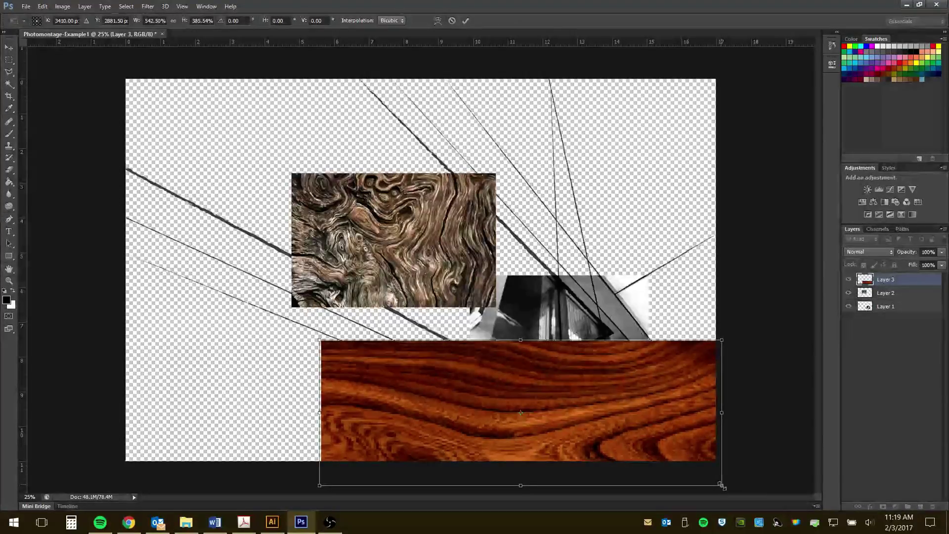
pyautogui.press('Return')
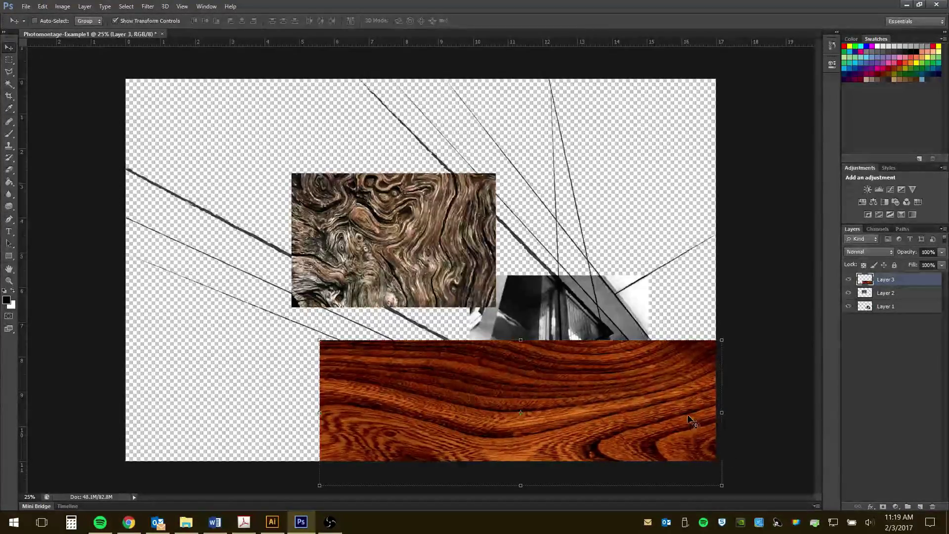
pyautogui.moveTo(671, 403)
pyautogui.mouseDown()
pyautogui.moveTo(673, 470)
pyautogui.moveTo(686, 414)
pyautogui.mouseUp()
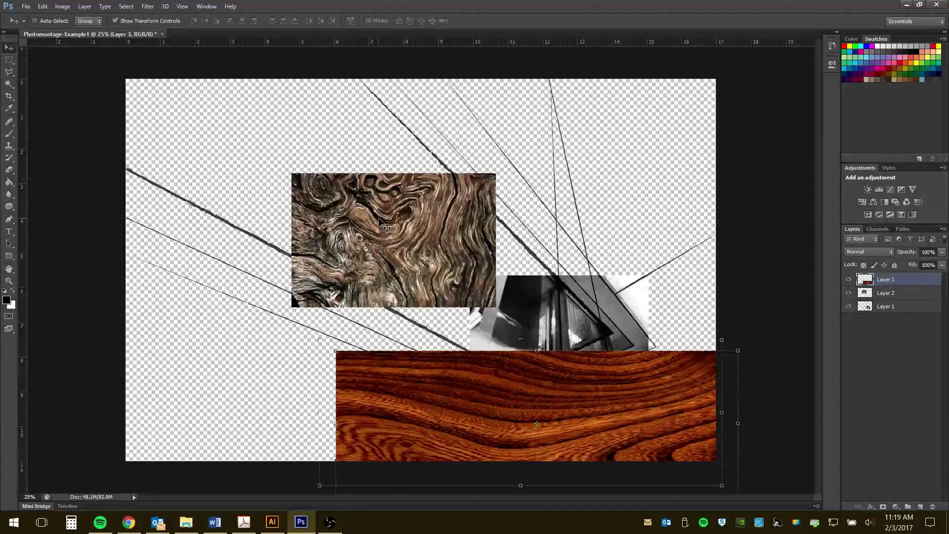
# Move the gnarled wood on Layer 2 to the canvas's upper-right edge and bring Layer 1 above both texture layers
pyautogui.click(886, 293)
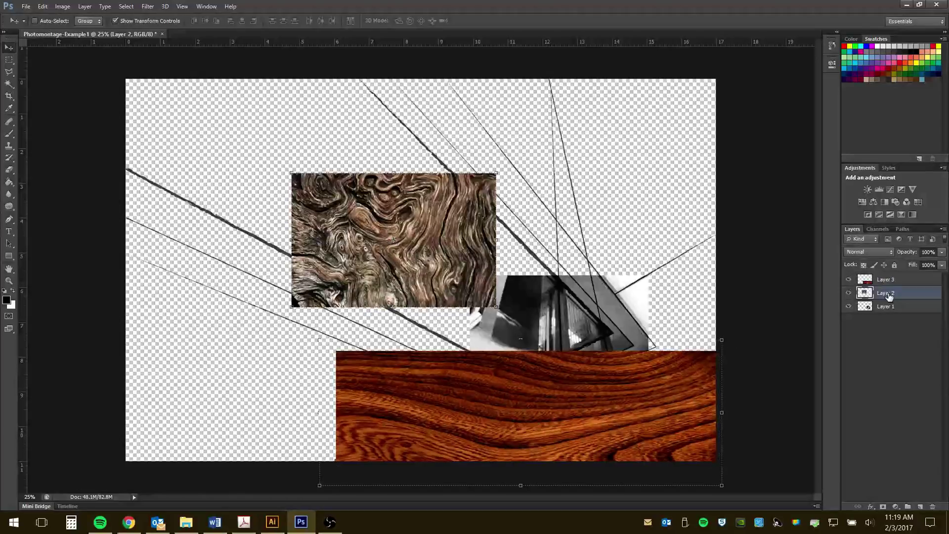
pyautogui.moveTo(394, 234); pyautogui.dragTo(635, 226)
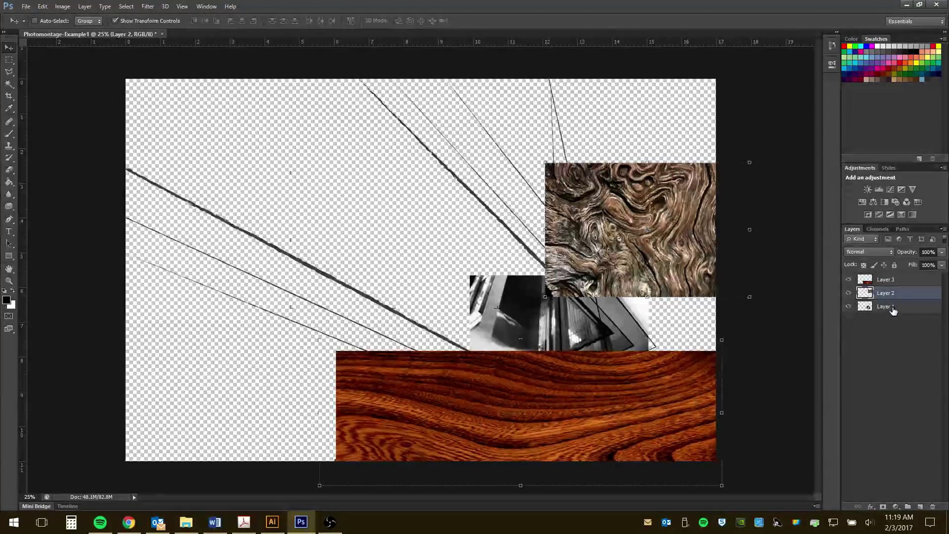
pyautogui.moveTo(891, 277); pyautogui.dragTo(891, 278)
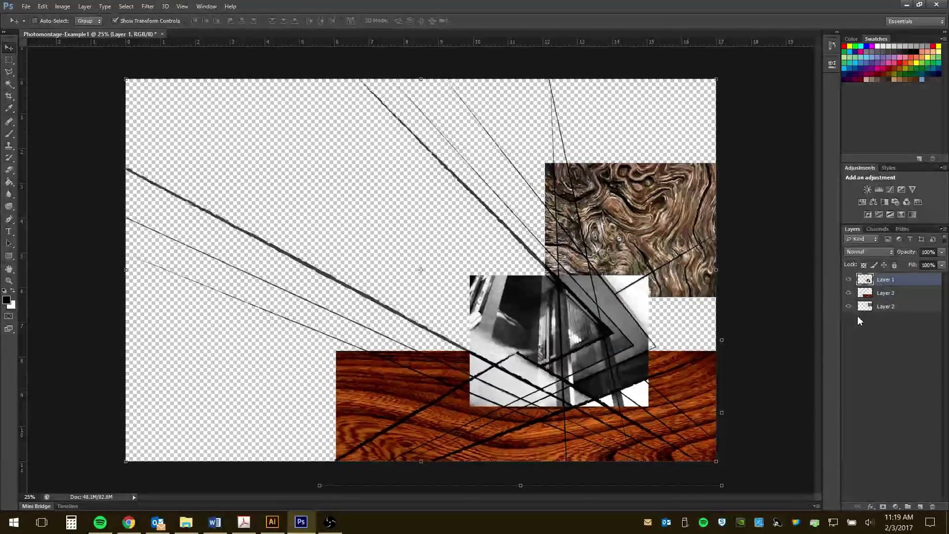
# Scale the gnarled wood on Layer 2 proportionally to about 195% so it extends past the canvas's top and right edges
pyautogui.click(886, 306)
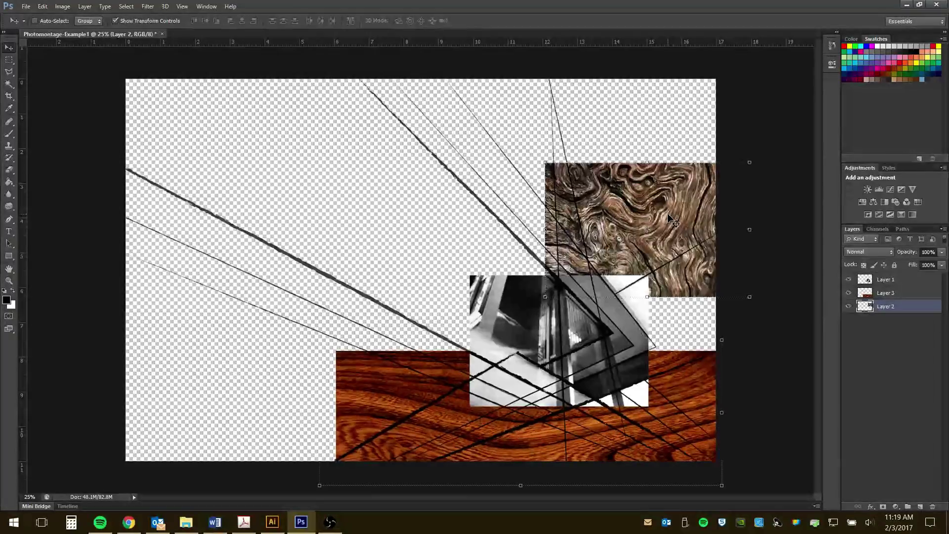
pyautogui.moveTo(544, 160); pyautogui.dragTo(308, 97)
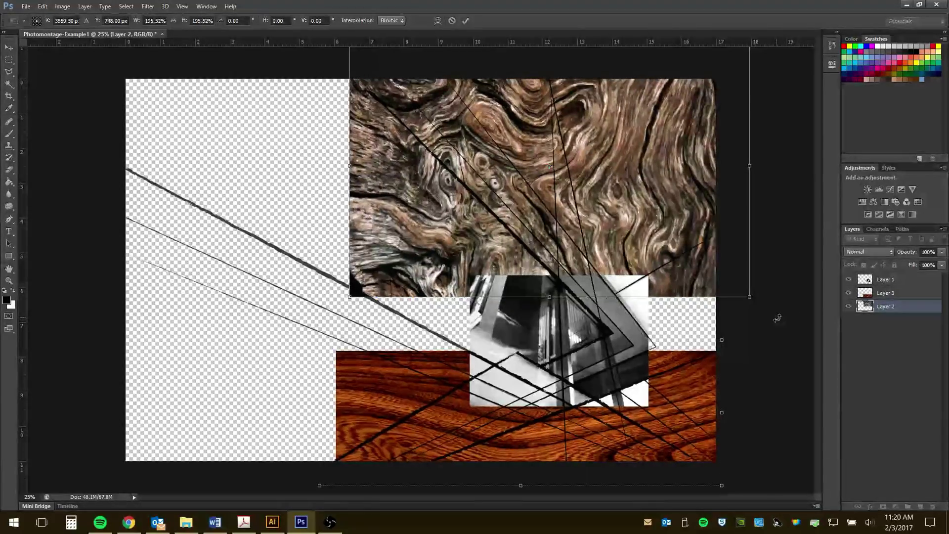
pyautogui.press('Return')
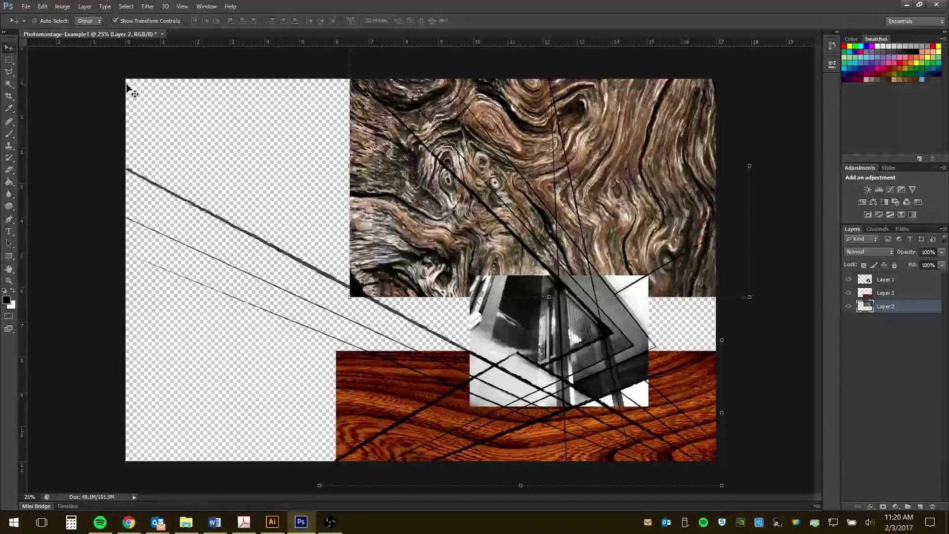
# Cut away the gnarled wood left of the thick diagonal line with a Polygonal Lasso selection on Layer 2, and deselect
pyautogui.click(9, 71)
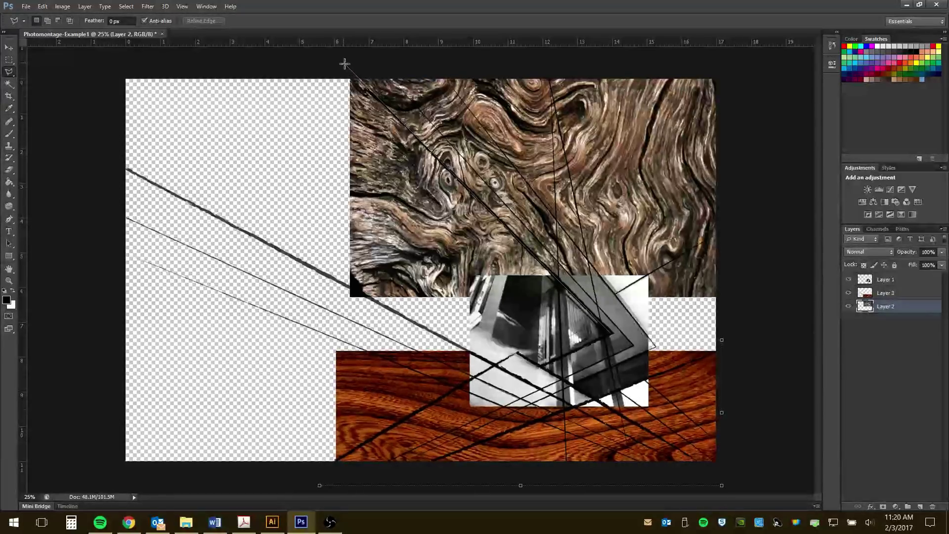
pyautogui.click(310, 238)
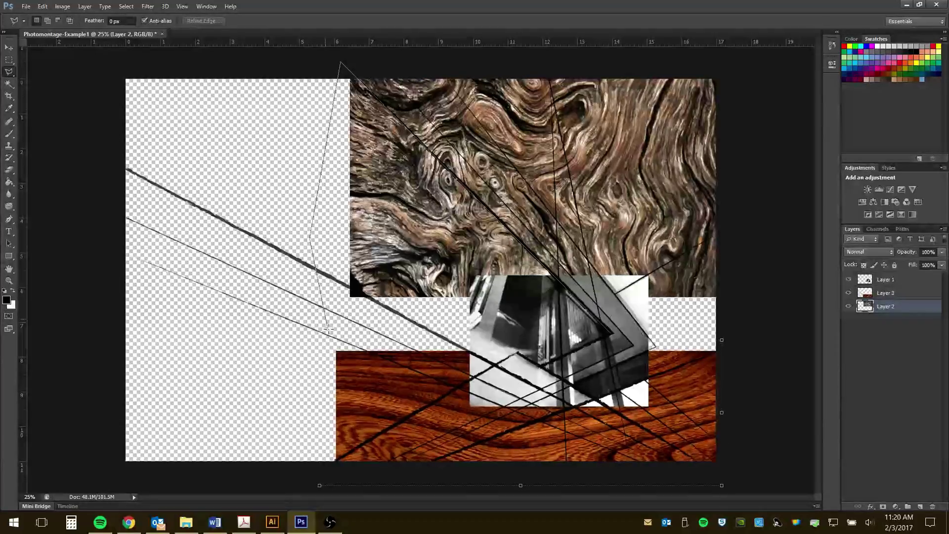
pyautogui.click(332, 329)
pyautogui.click(549, 339)
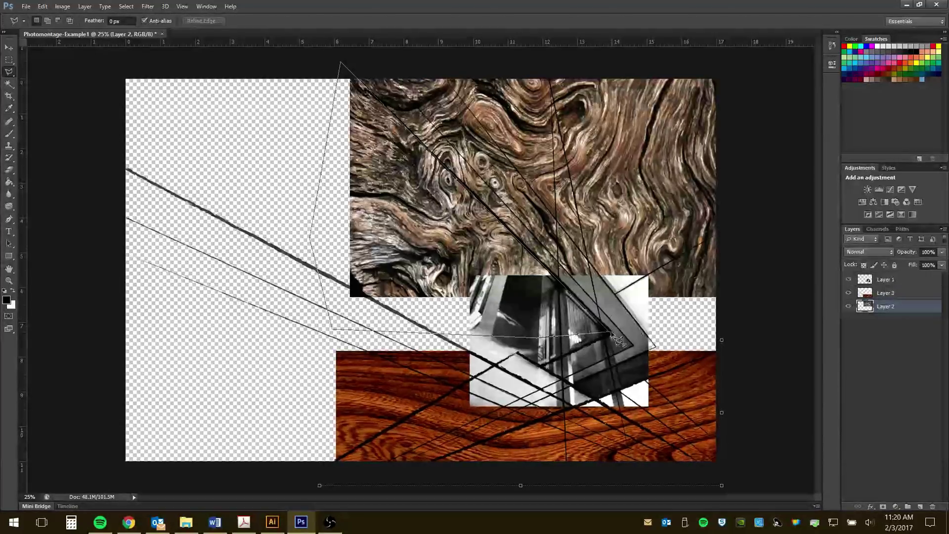
pyautogui.press('Escape')
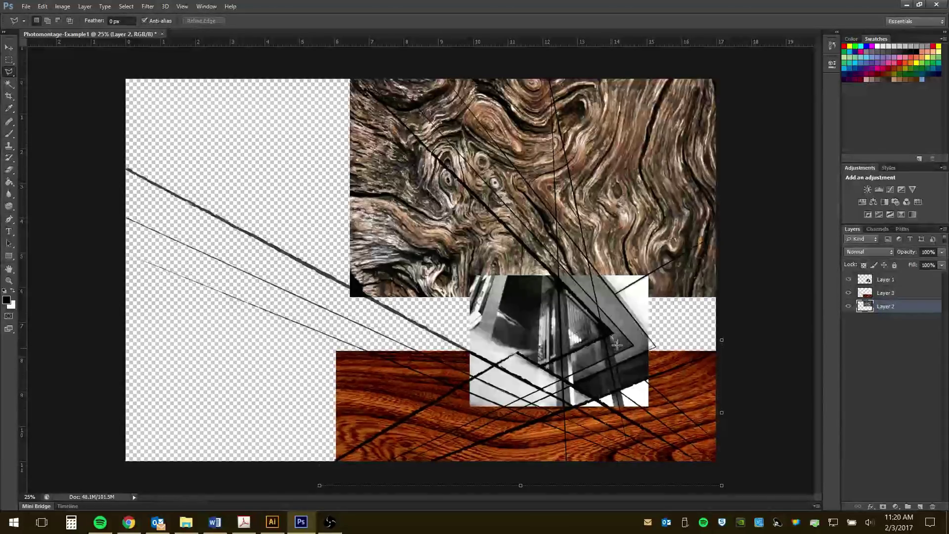
pyautogui.press('Return')
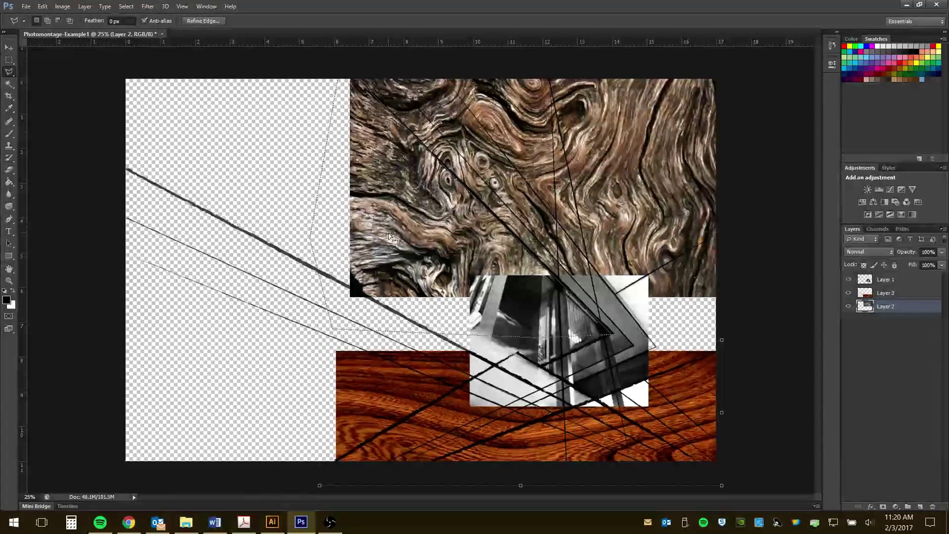
pyautogui.press('Delete')
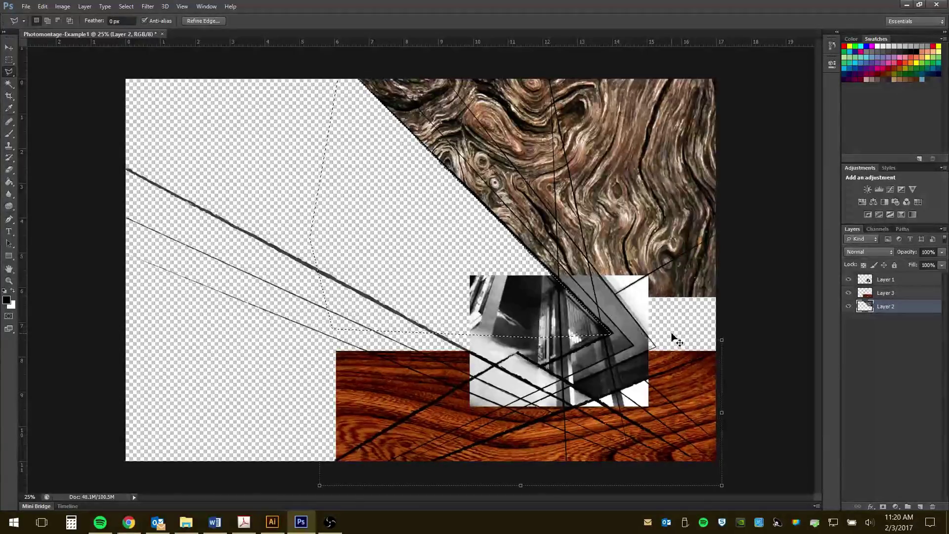
pyautogui.hotkey('ctrl', 'd')
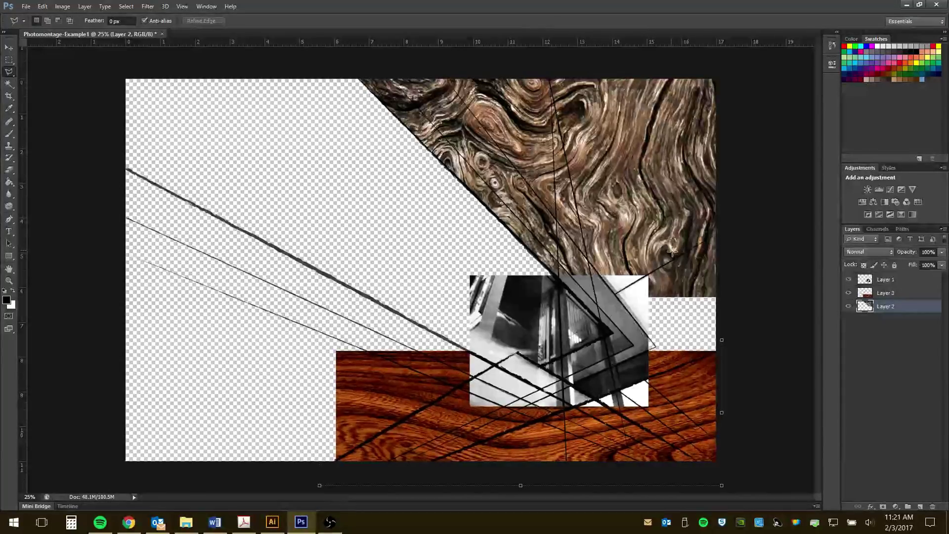
# Restore the gnarled wood removed by the last cut on Layer 2, deselect, and shift the texture slightly down
pyautogui.press('Return')
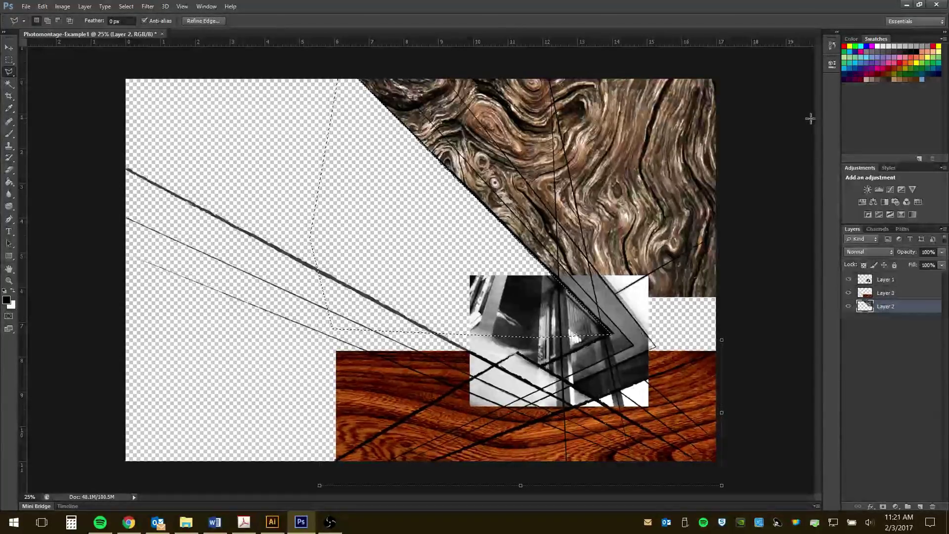
pyautogui.click(832, 46)
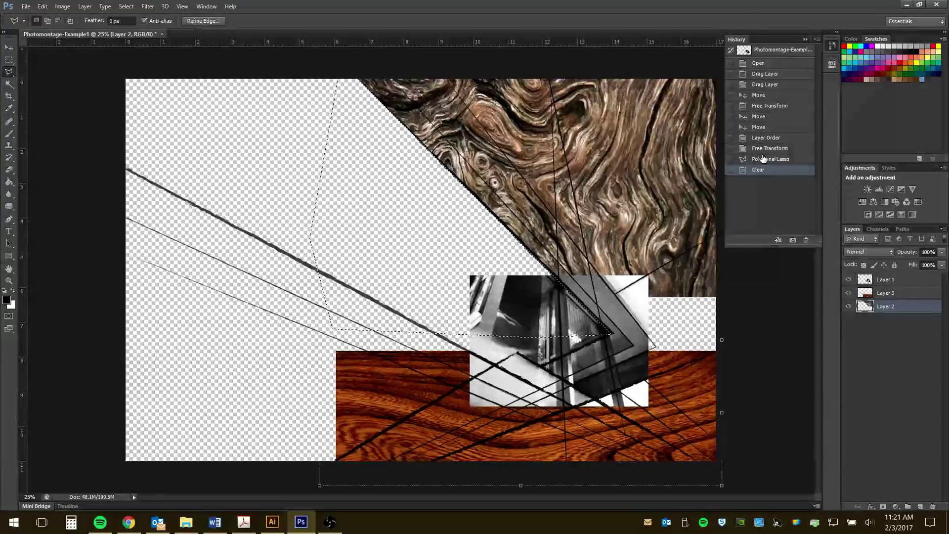
pyautogui.click(765, 161)
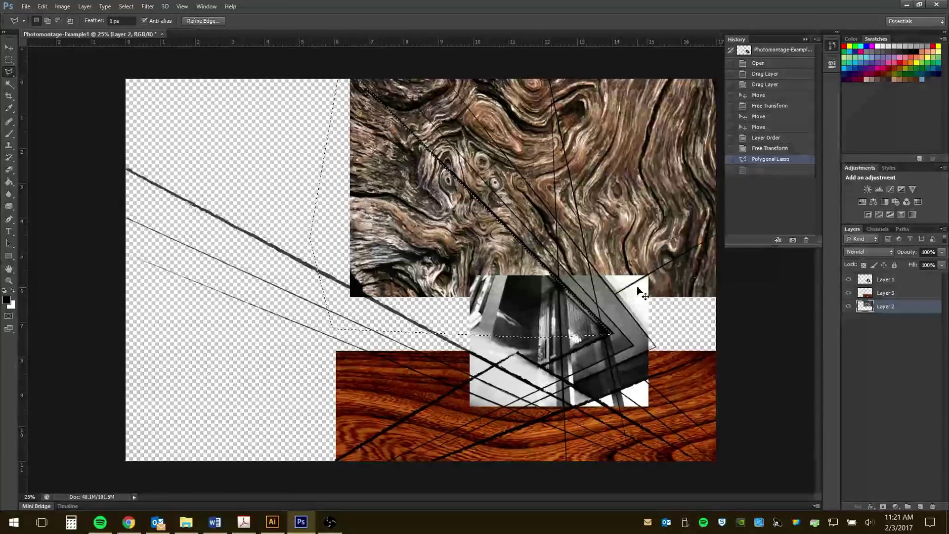
pyautogui.hotkey('ctrl', 'd')
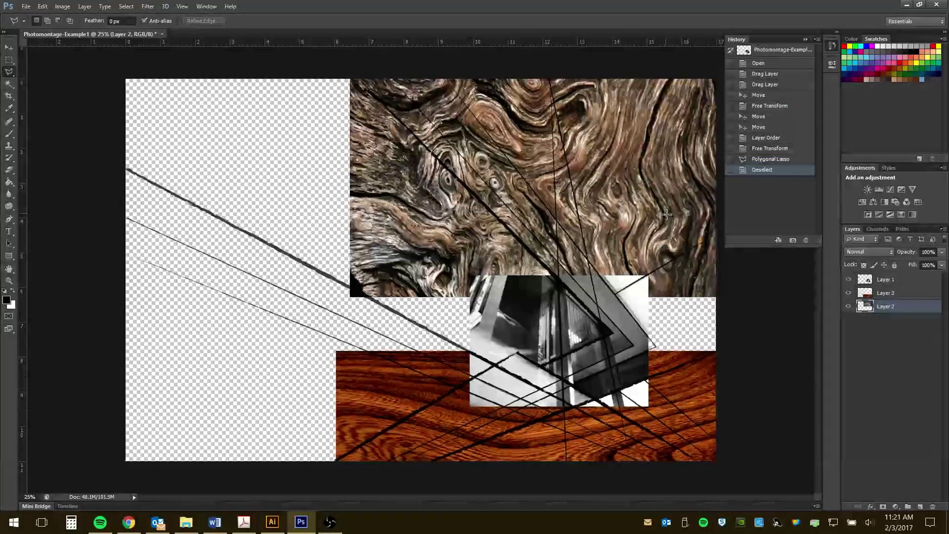
pyautogui.press('v')
pyautogui.moveTo(669, 202); pyautogui.dragTo(672, 223)
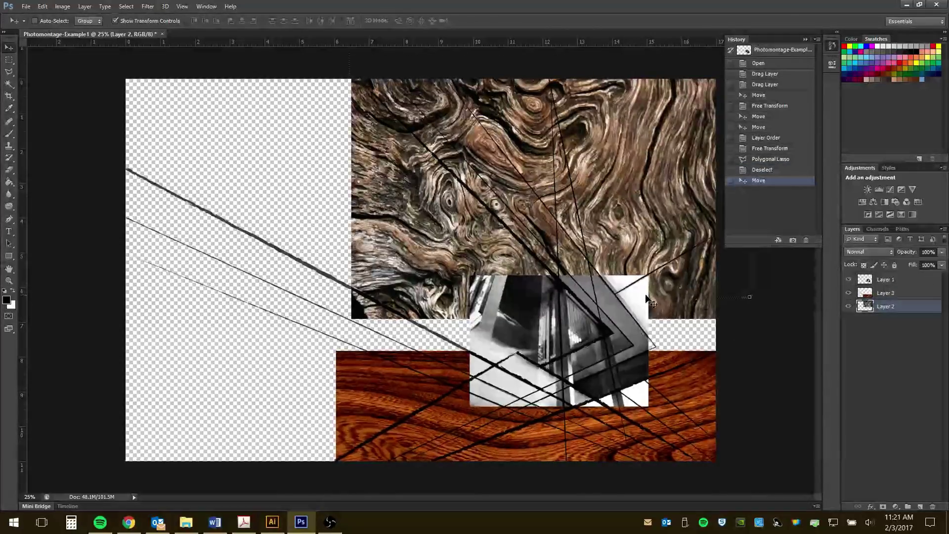
# Cut away the gnarled wood left of the thick diagonal line and below the thin line at the canvas's right edge using the Polygonal Lasso, and deselect
pyautogui.press('l')
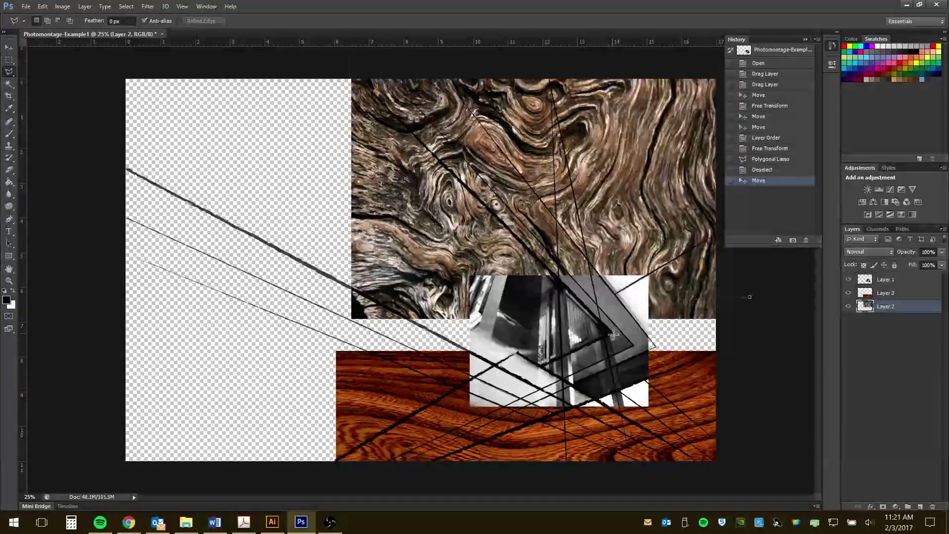
pyautogui.click(719, 233)
pyautogui.click(589, 311)
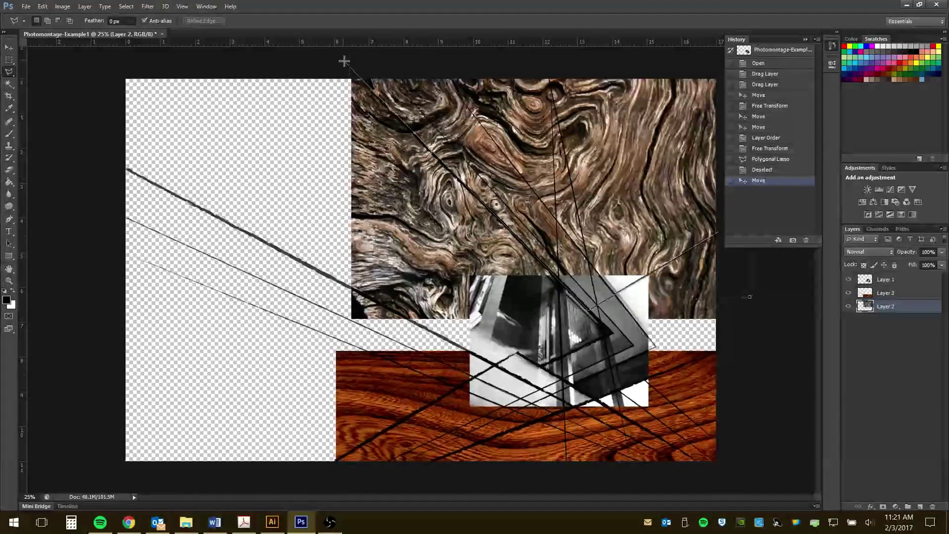
pyautogui.click(342, 61)
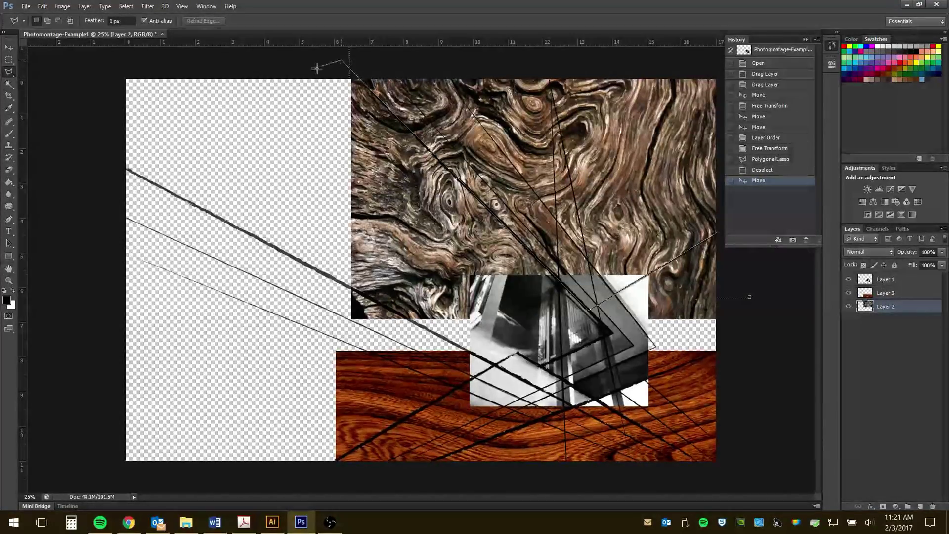
pyautogui.click(289, 103)
pyautogui.click(261, 341)
pyautogui.click(407, 394)
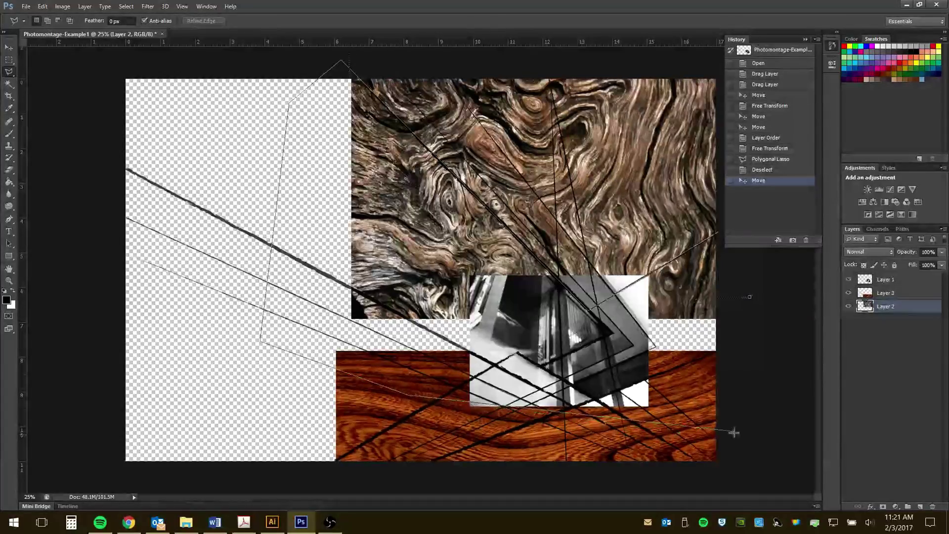
pyautogui.click(766, 424)
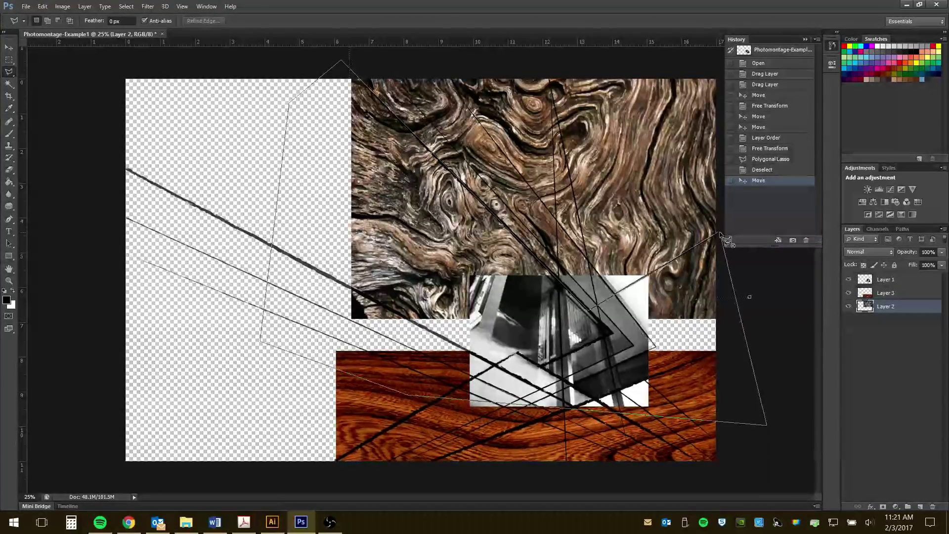
pyautogui.click(722, 235)
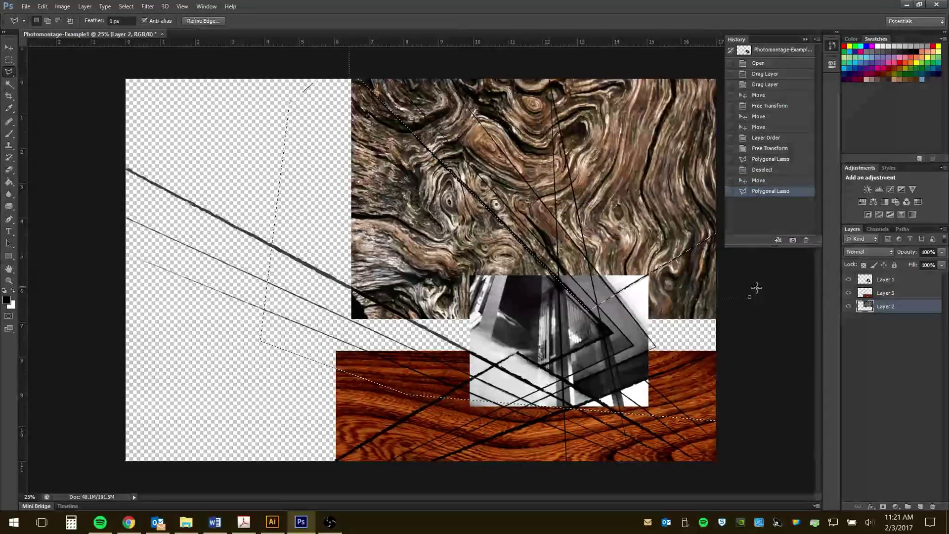
pyautogui.press('Delete')
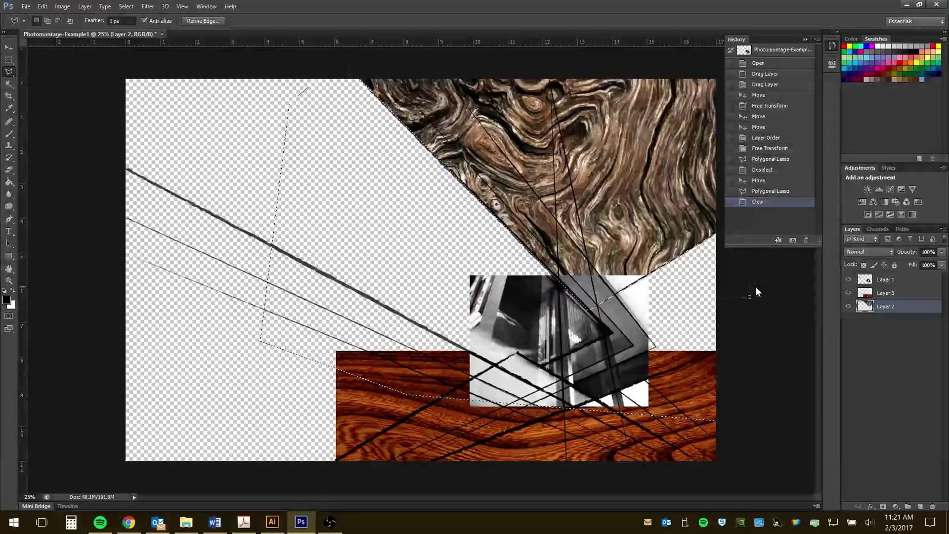
pyautogui.hotkey('ctrl', 'd')
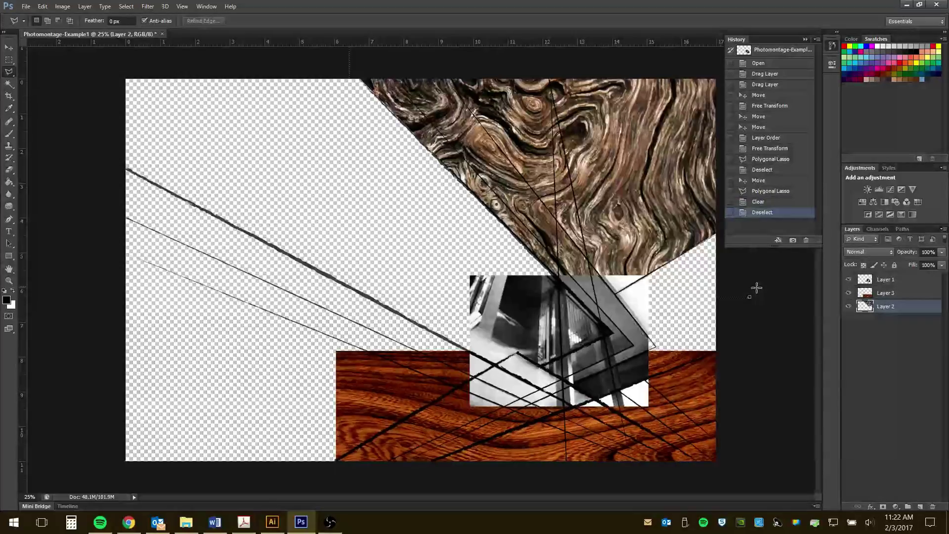
# Cut away the red wood grain on Layer 3 above the zigzag of thick overlay lines with a Polygonal Lasso selection, and deselect
pyautogui.click(887, 293)
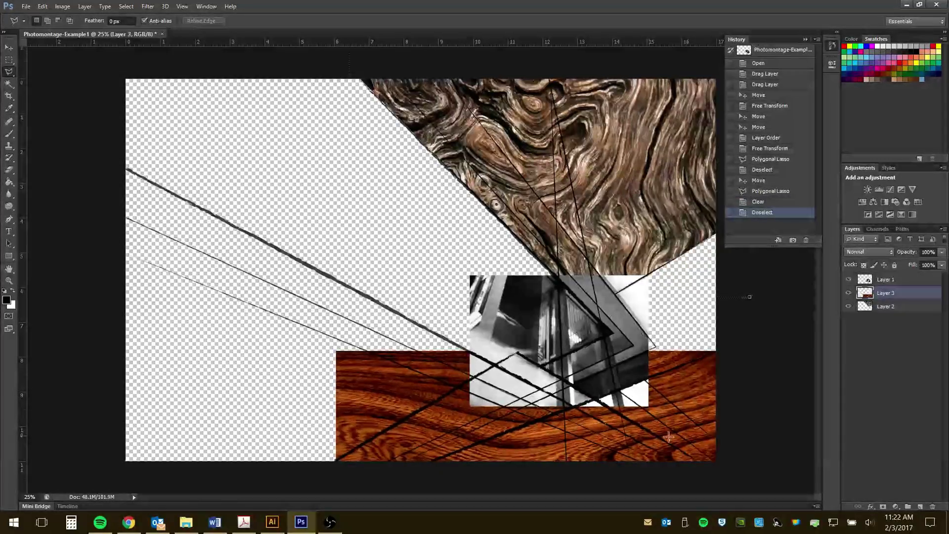
pyautogui.click(720, 350)
pyautogui.click(598, 399)
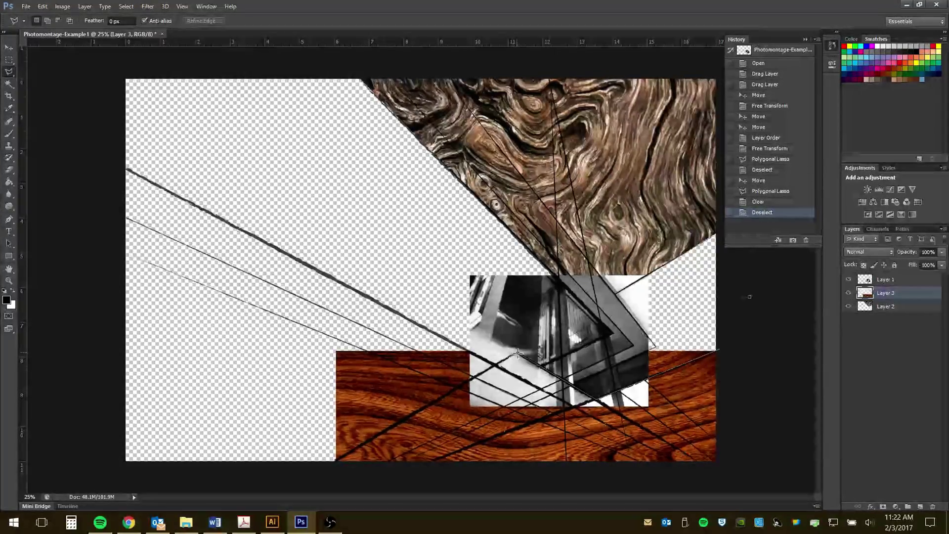
pyautogui.click(518, 353)
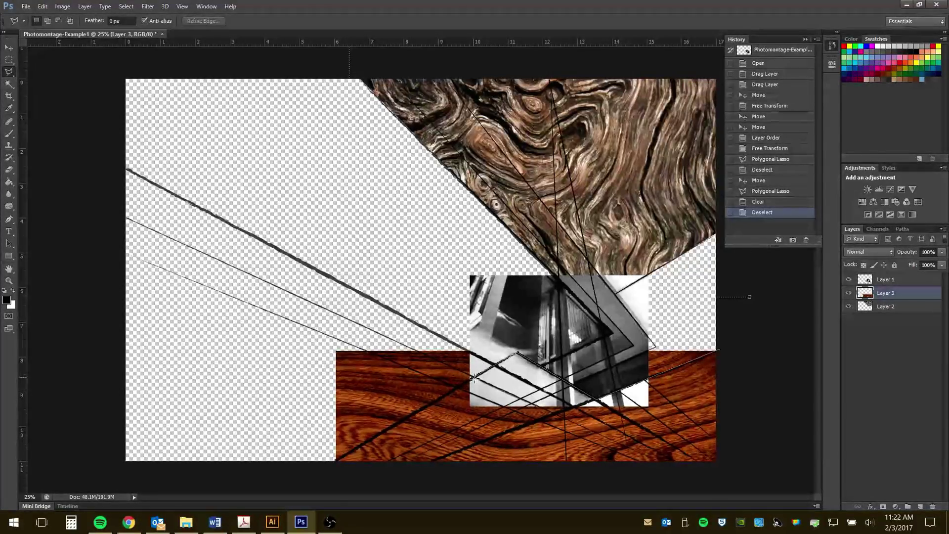
pyautogui.click(327, 467)
pyautogui.click(256, 324)
pyautogui.click(362, 235)
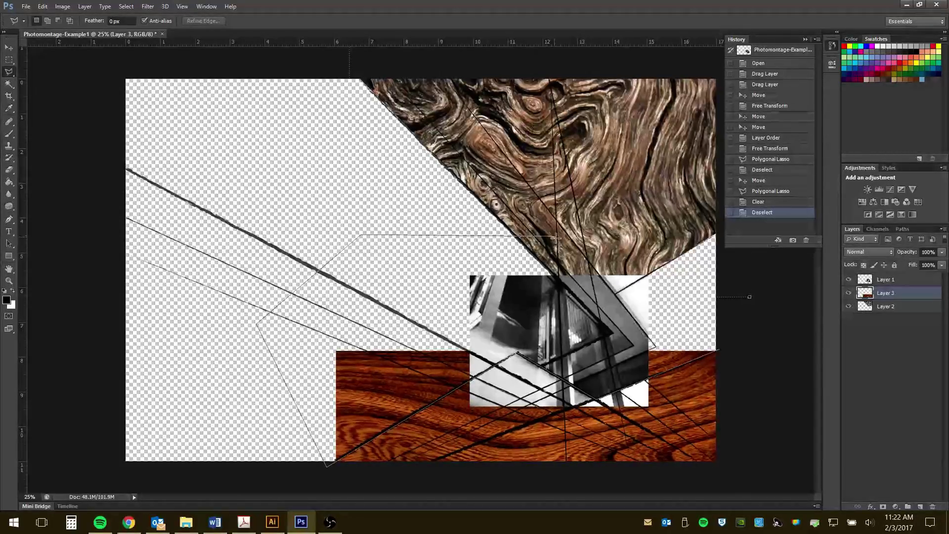
pyautogui.click(633, 211)
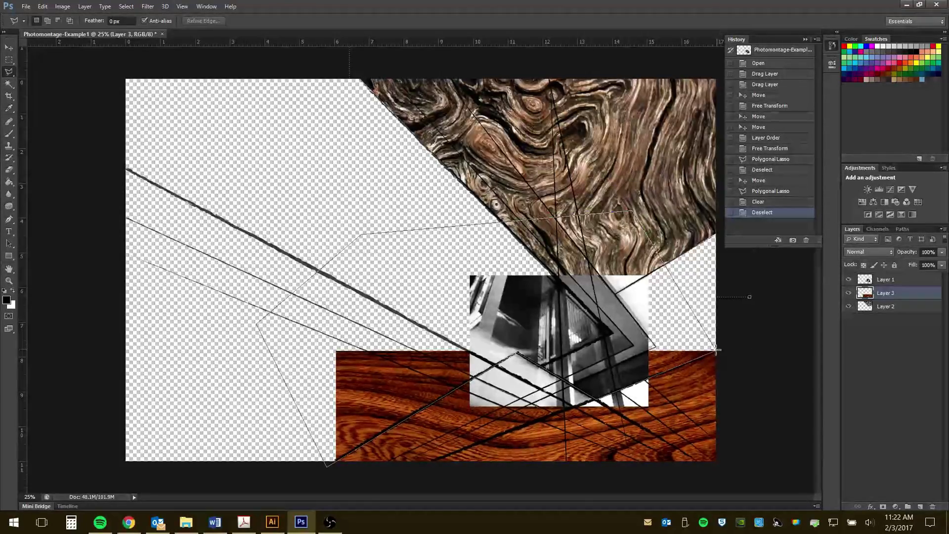
pyautogui.doubleClick(719, 350)
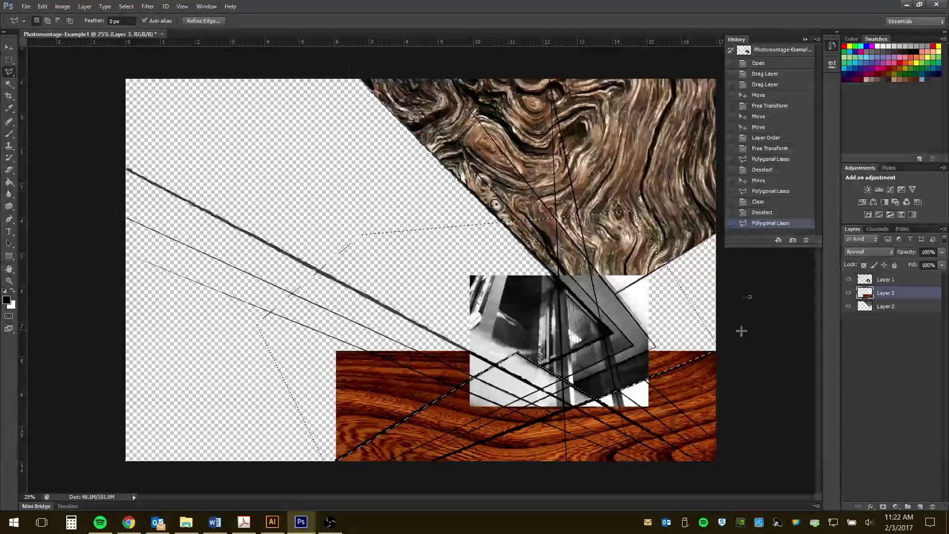
pyautogui.press('Delete')
pyautogui.hotkey('ctrl', 'd')
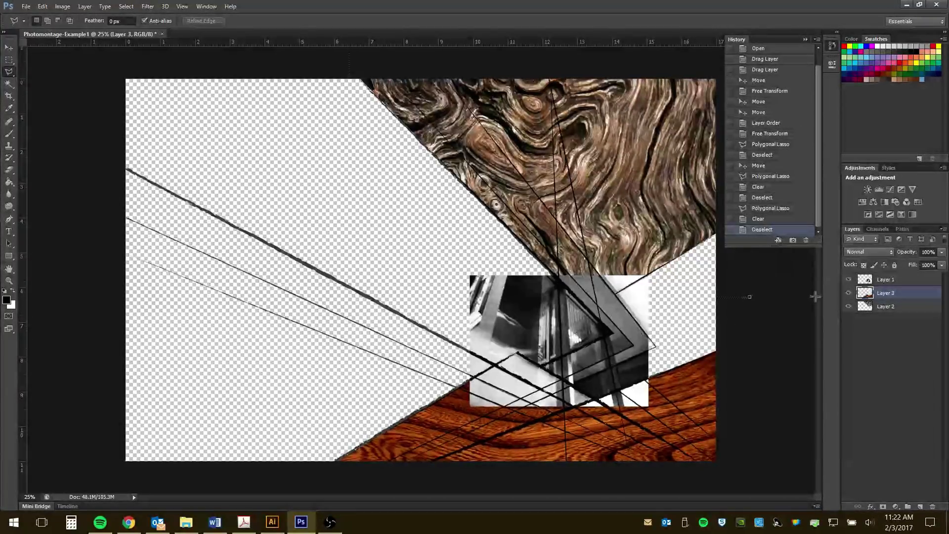
# Hide Layer 1 and save the textures as Textures-1.png in the WORKING folder, replacing the existing file, with smallest compression and no interlacing
pyautogui.click(848, 279)
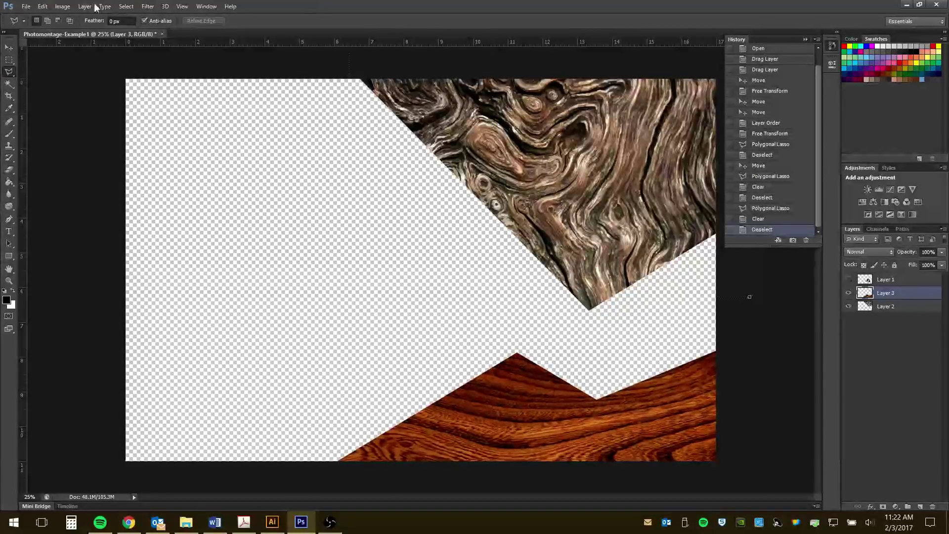
pyautogui.click(26, 6)
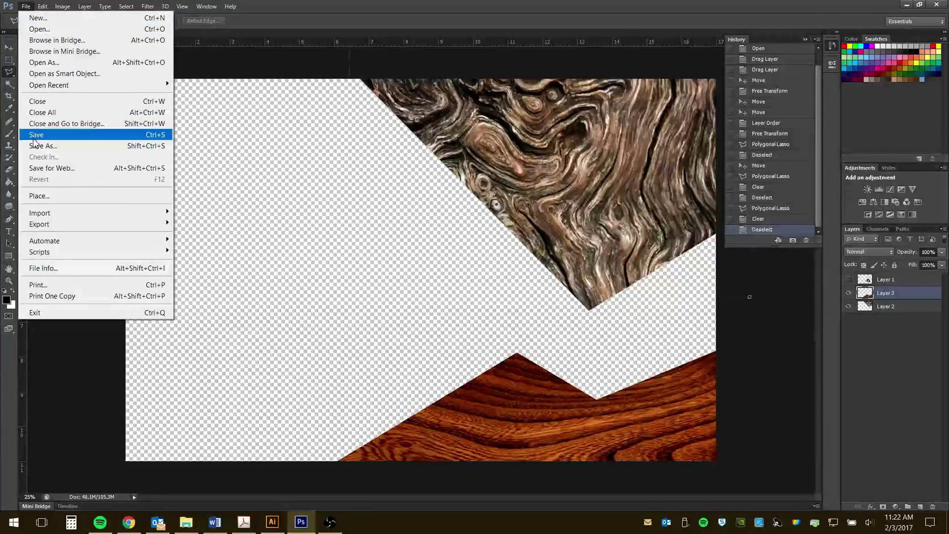
pyautogui.click(37, 147)
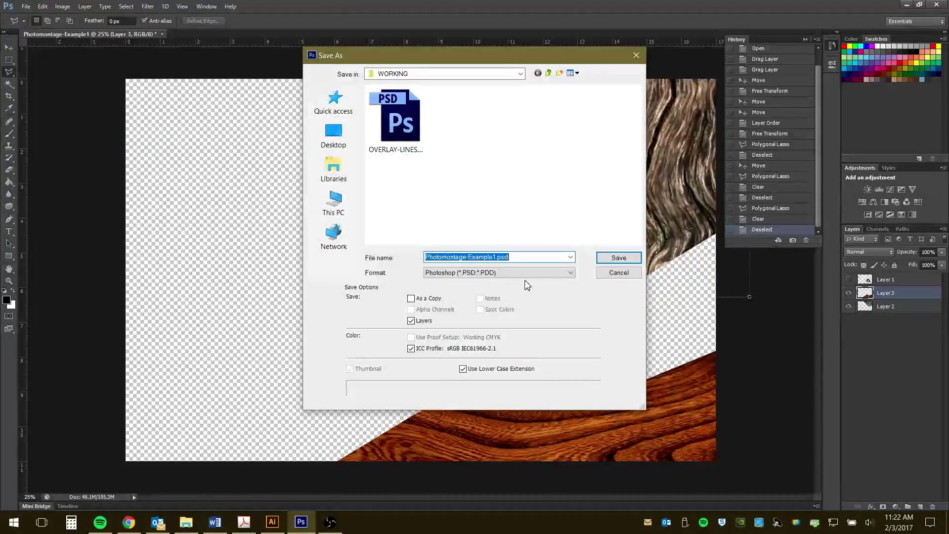
pyautogui.click(527, 273)
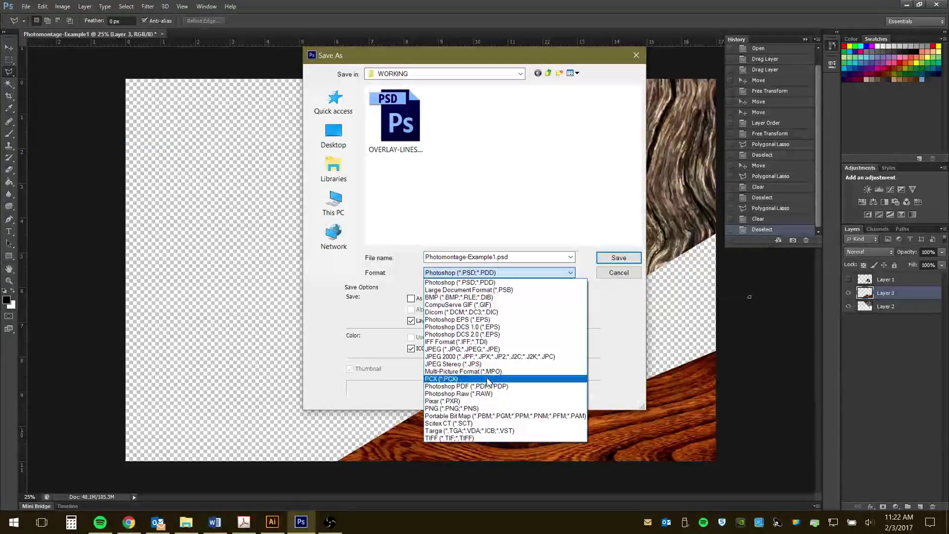
pyautogui.click(473, 409)
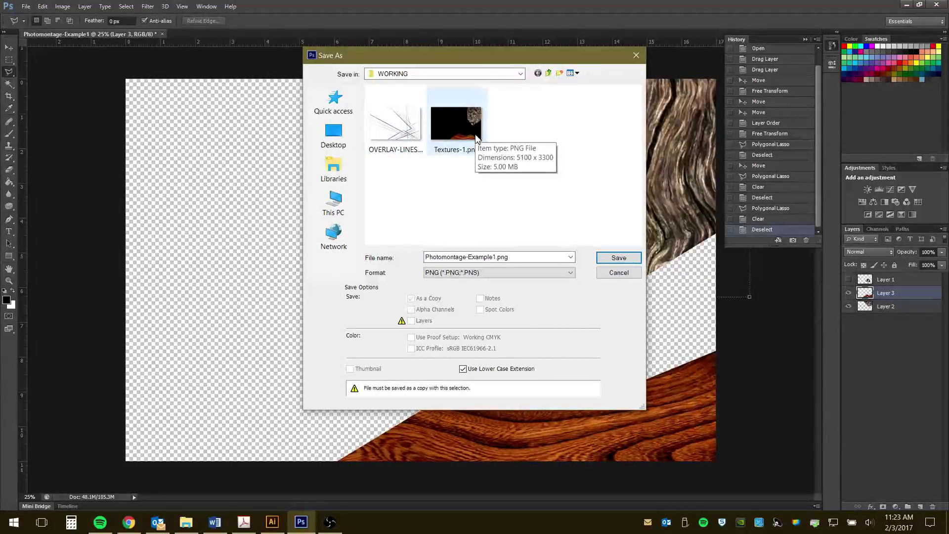
pyautogui.click(449, 155)
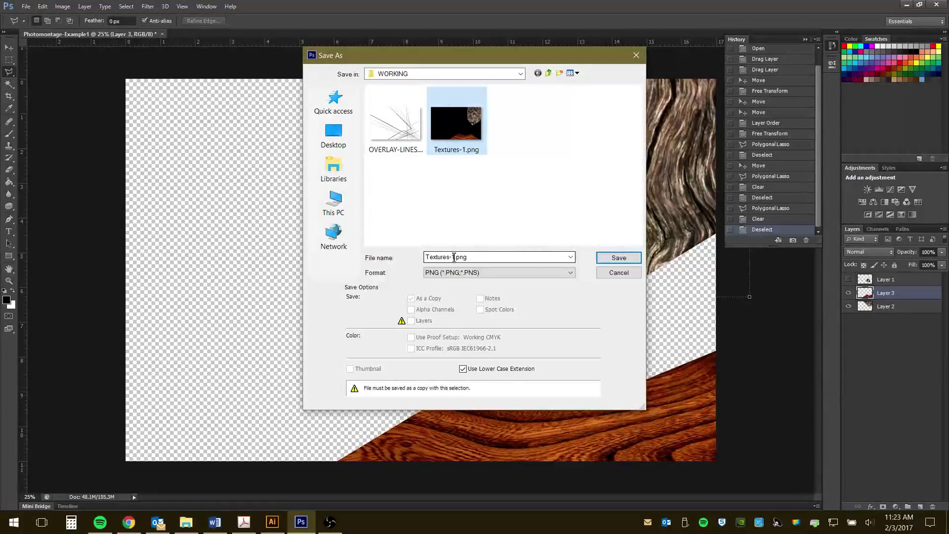
pyautogui.click(619, 257)
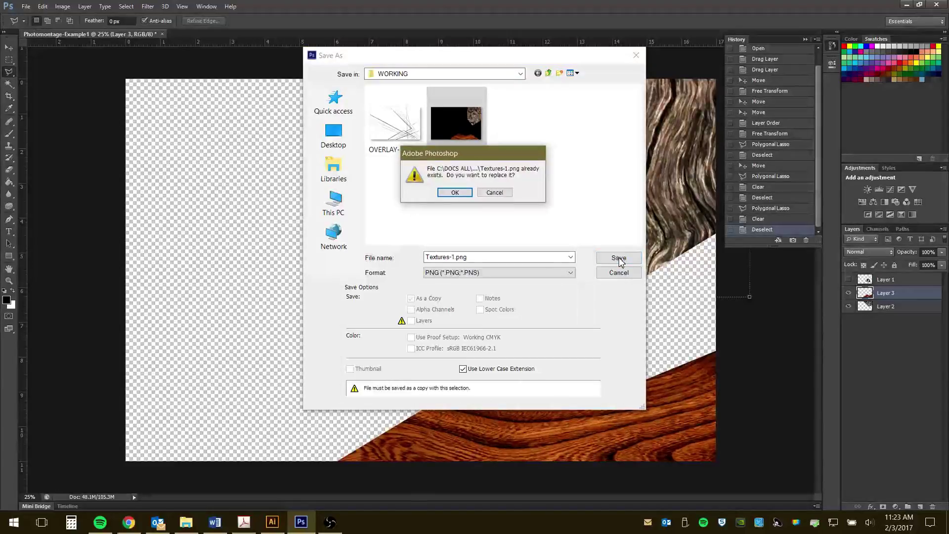
pyautogui.click(455, 193)
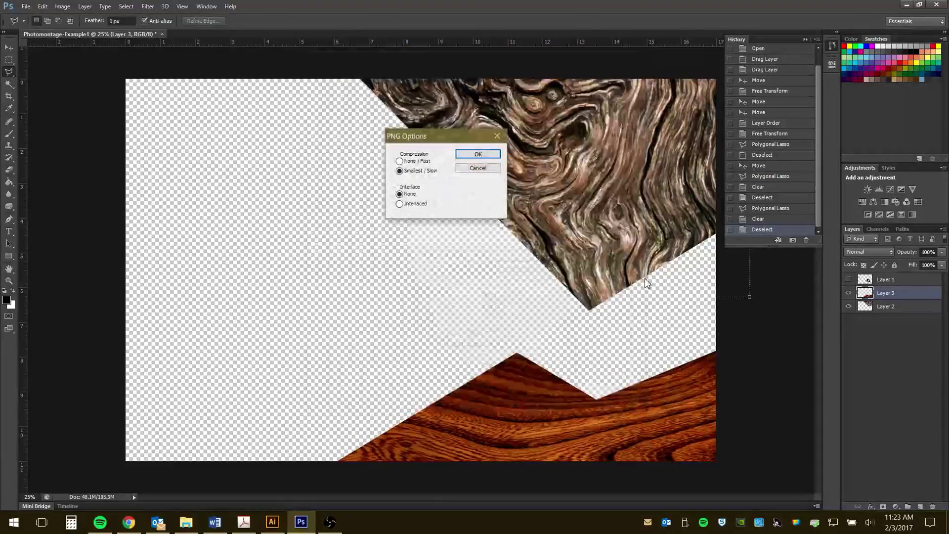
pyautogui.click(482, 154)
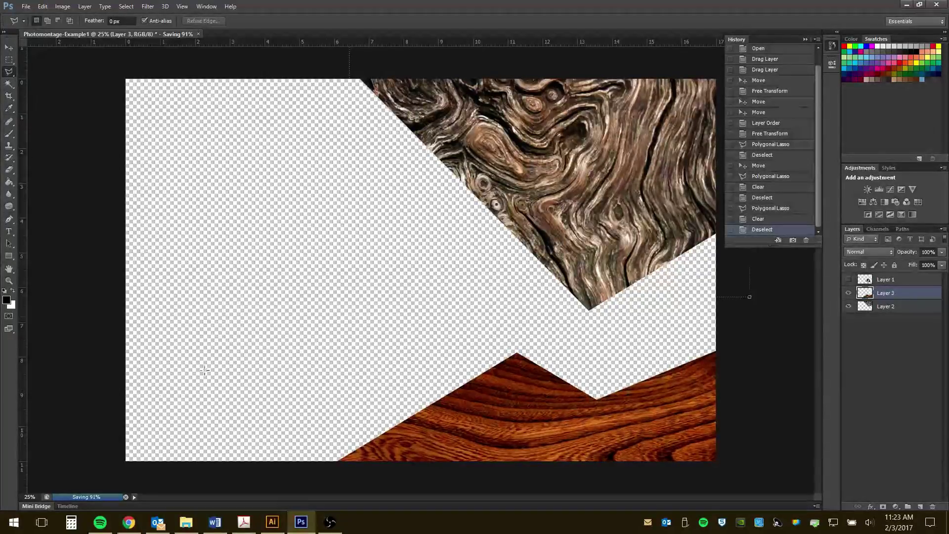
# Close the Photomontage-Example1 document without saving its changes and switch to the Photomontage-Example1.ai layout in Illustrator
pyautogui.click(199, 34)
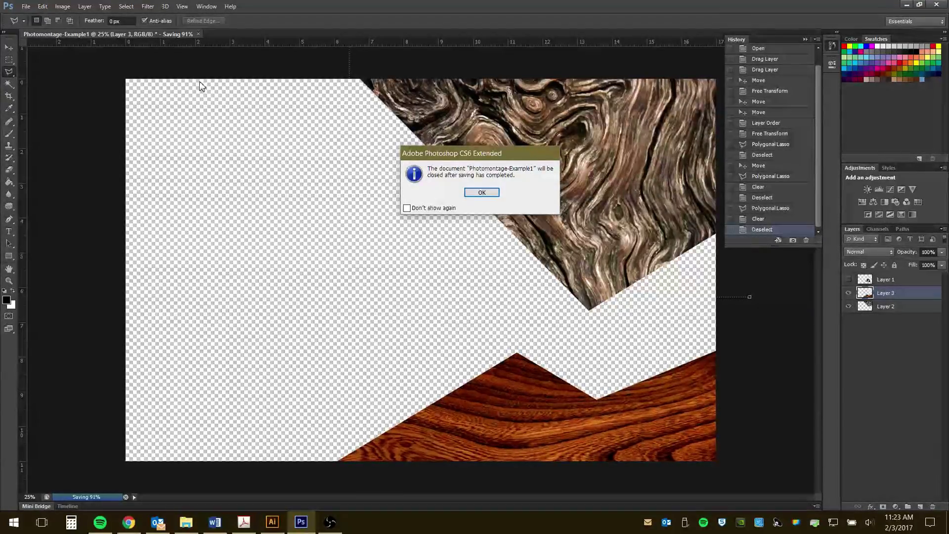
pyautogui.click(481, 193)
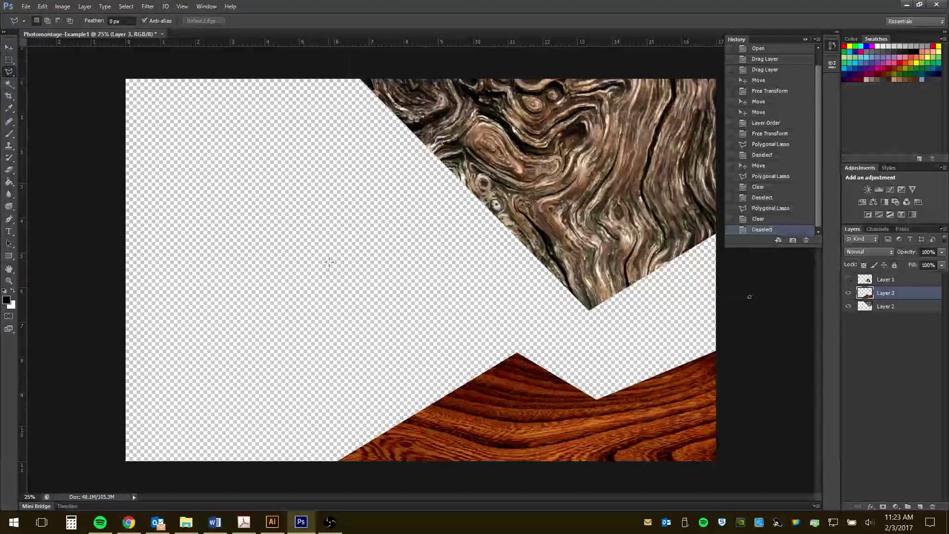
pyautogui.click(162, 34)
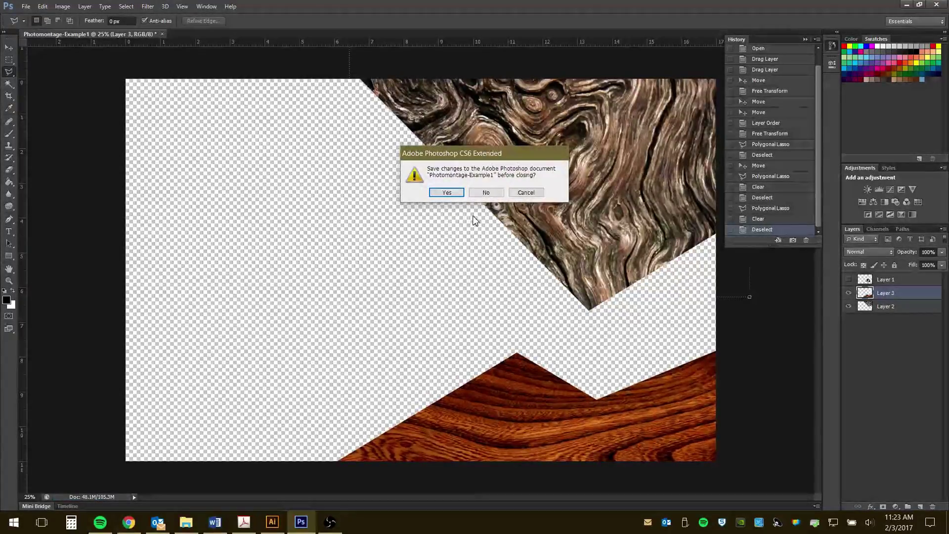
pyautogui.click(486, 192)
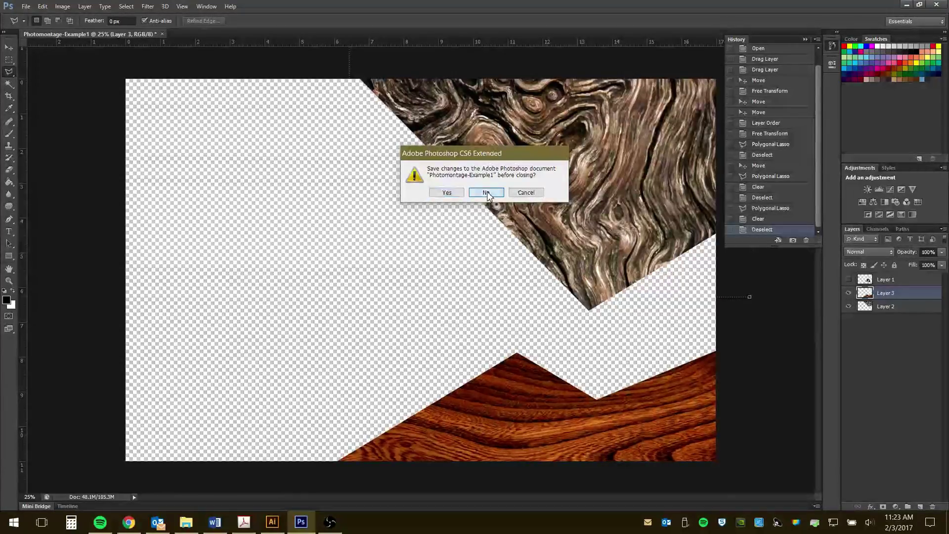
pyautogui.click(908, 5)
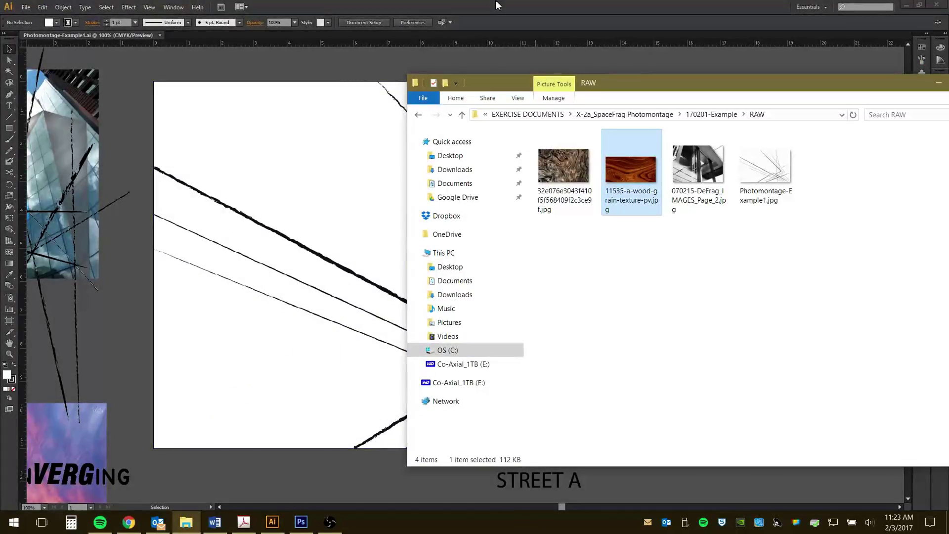
pyautogui.click(497, 5)
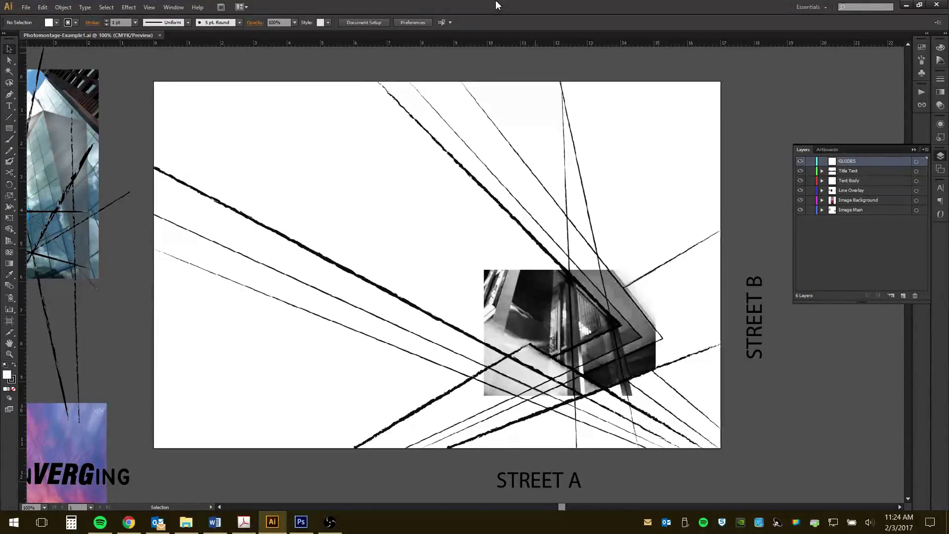
# Toggle the guides on and off to check the diagonal guides across the artboard
pyautogui.hotkey('ctrl', ';')
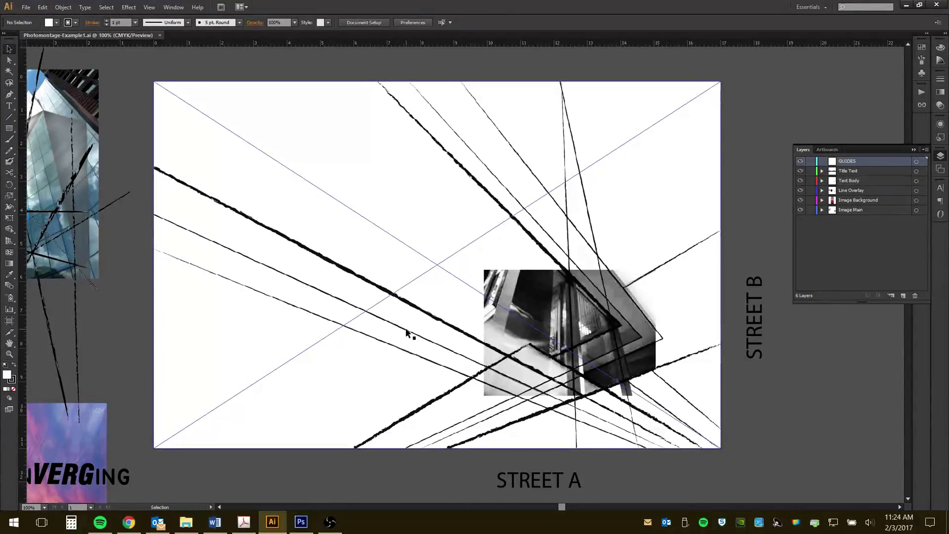
pyautogui.hotkey('ctrl', ';')
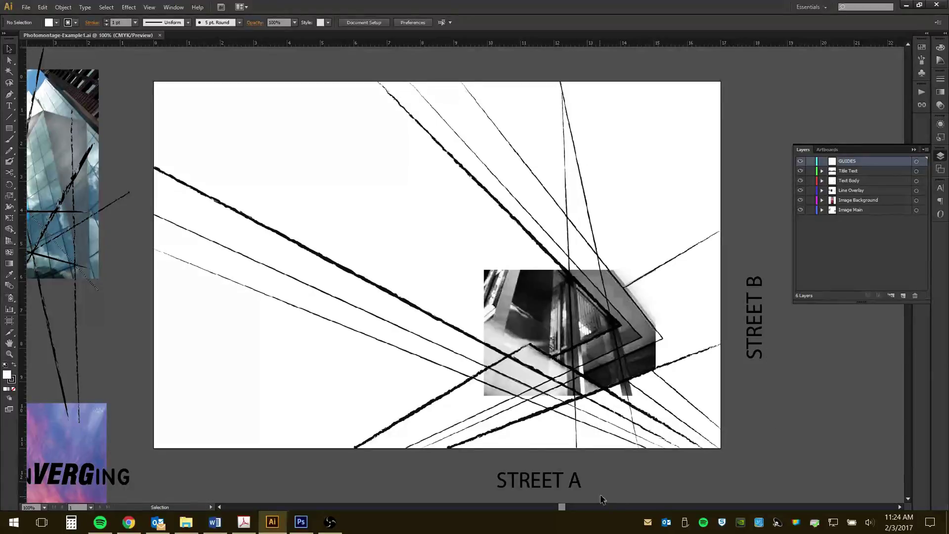
pyautogui.hotkey('ctrl', ';')
pyautogui.hotkey('ctrl', ';')
pyautogui.hotkey('ctrl', ';')
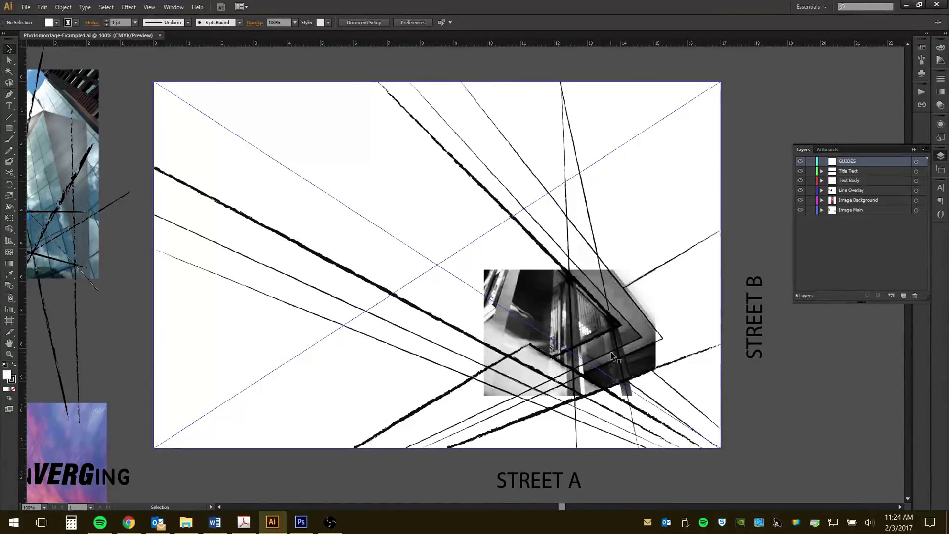
pyautogui.hotkey('ctrl', ';')
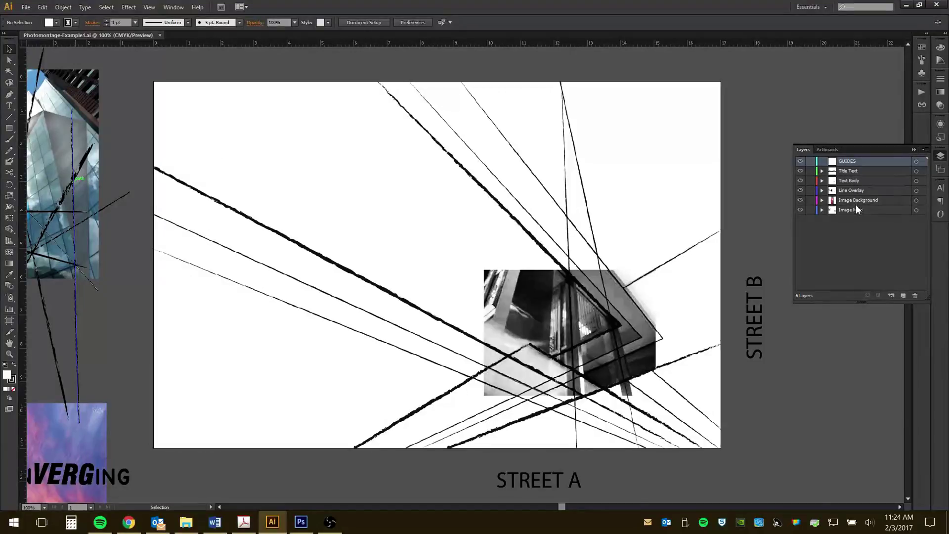
# Create a layer named TEXTURES and place it between the Line Overlay and Image Background layers
pyautogui.click(903, 295)
pyautogui.doubleClick(848, 162)
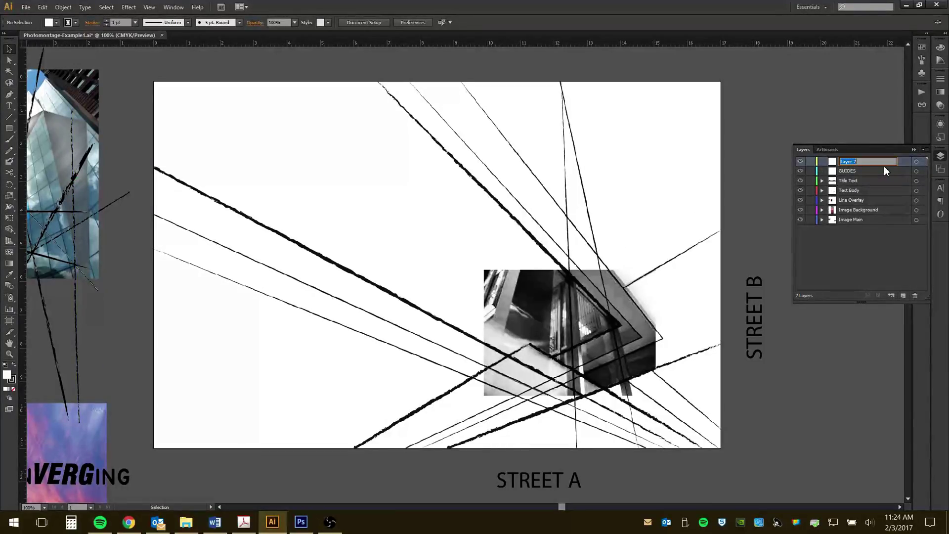
pyautogui.write('TEXTURES')
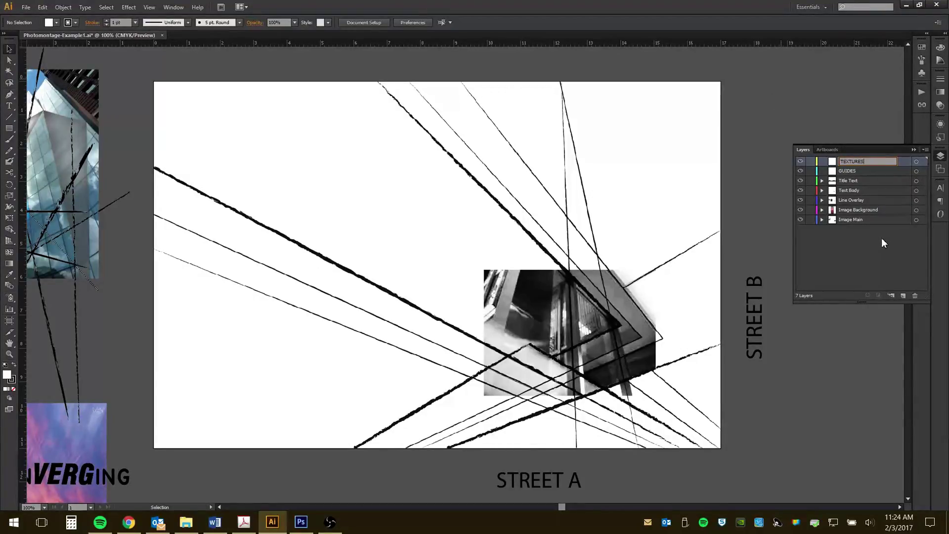
pyautogui.press('Return')
pyautogui.moveTo(882, 159); pyautogui.dragTo(880, 204)
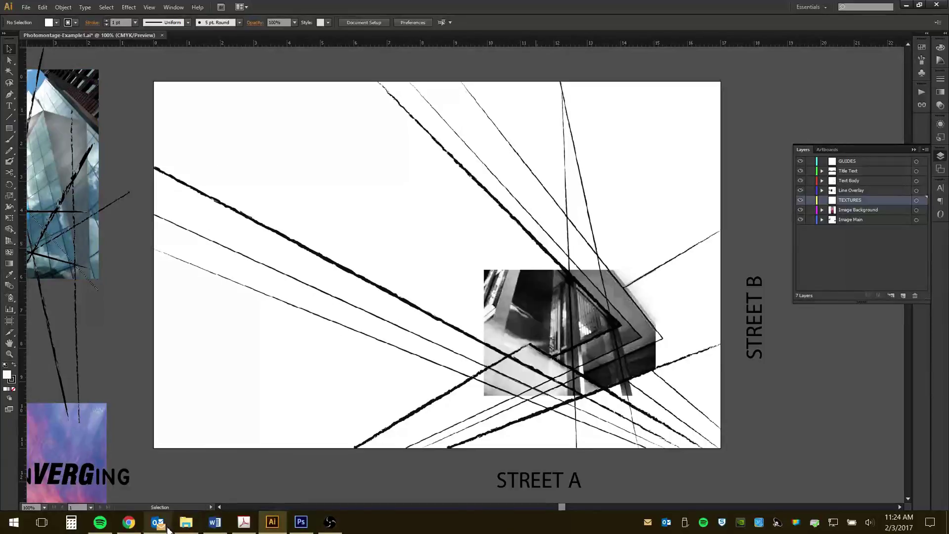
# Place Textures-1.png from the 170201-Example WORKING folder into the Illustrator layout on the TEXTURES layer
pyautogui.click(186, 522)
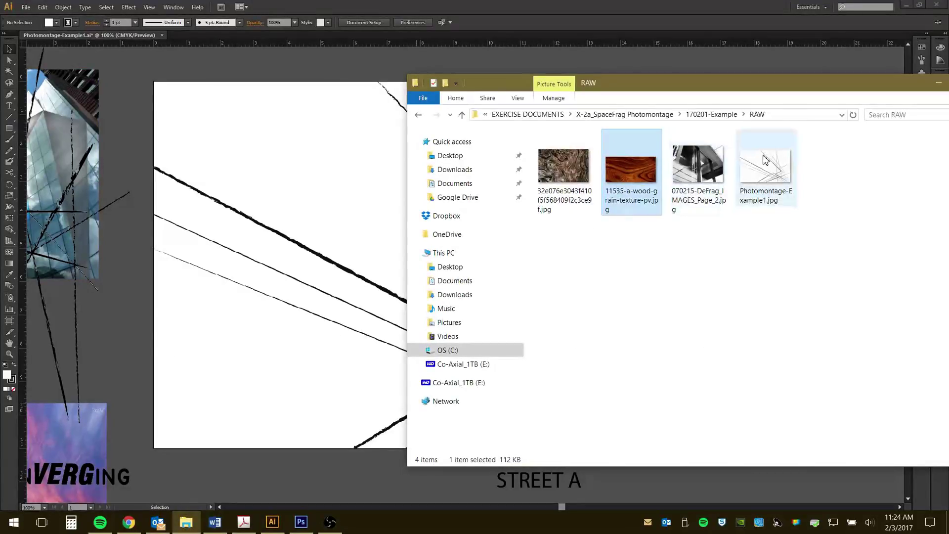
pyautogui.click(711, 115)
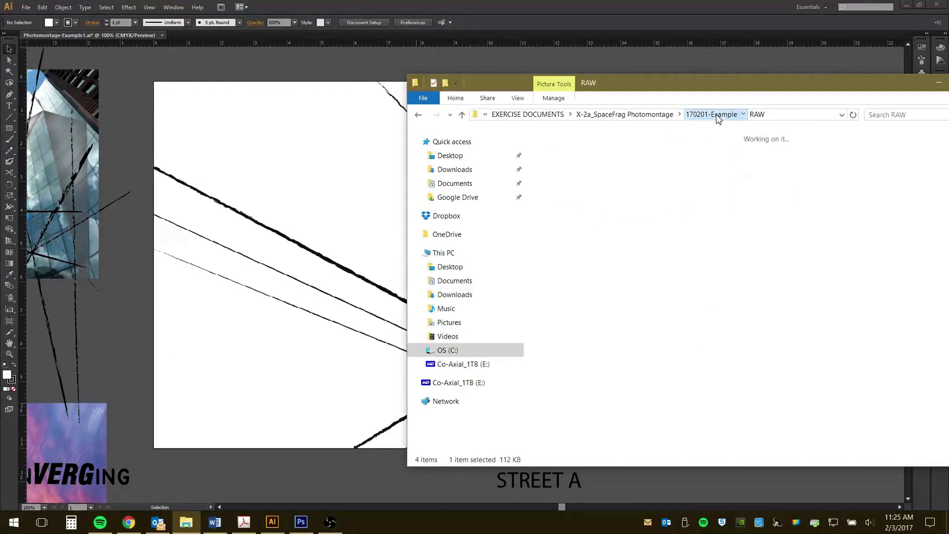
pyautogui.doubleClick(702, 165)
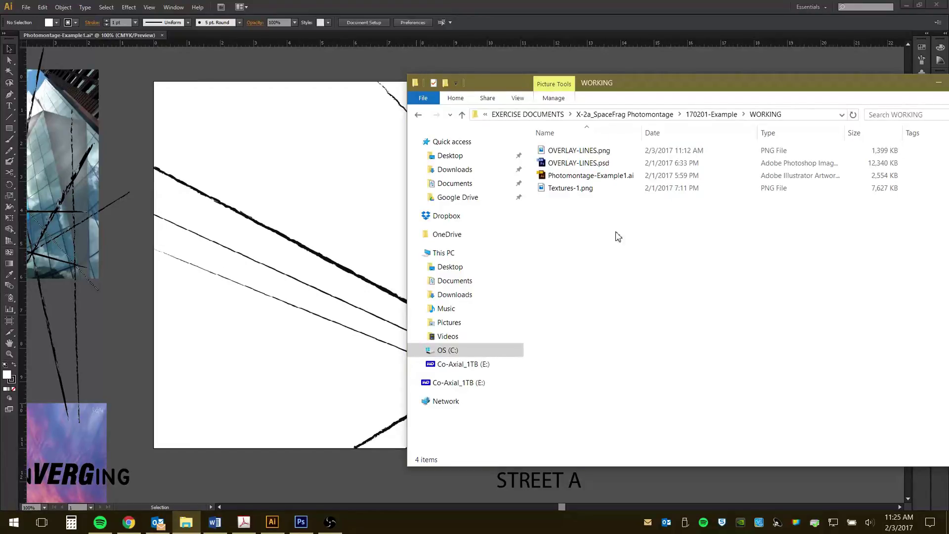
pyautogui.click(575, 190)
pyautogui.moveTo(566, 193); pyautogui.dragTo(306, 307)
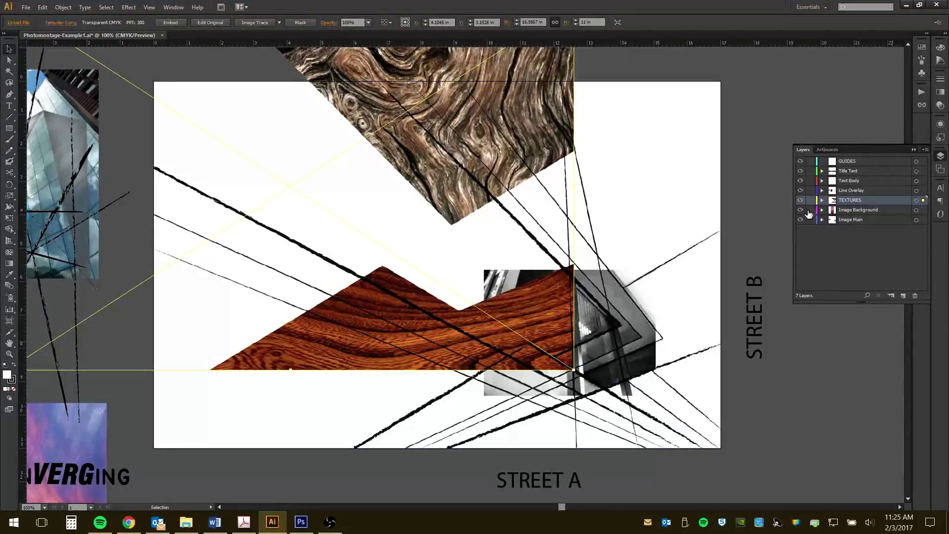
# Lock every layer except TEXTURES, from Image Main and Image Background up to GUIDES
pyautogui.click(810, 220)
pyautogui.click(810, 190)
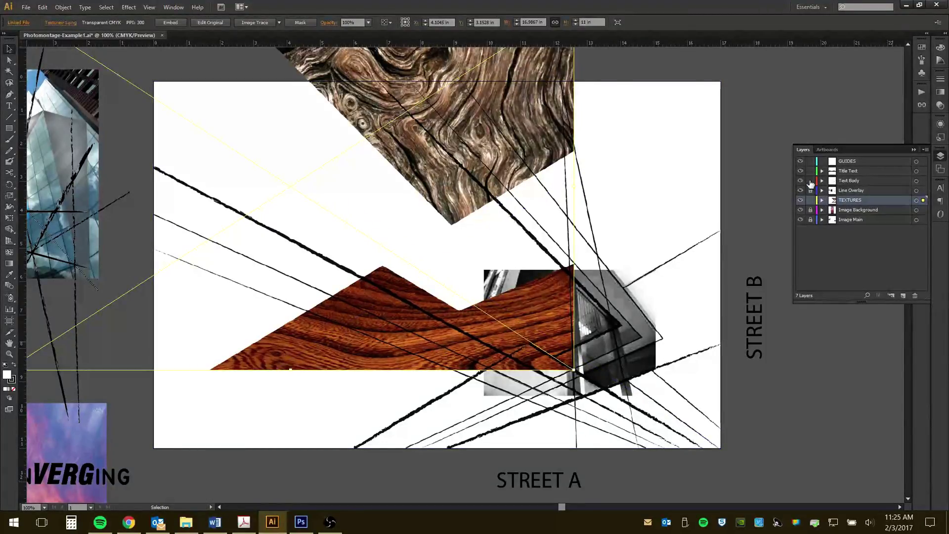
pyautogui.click(810, 180)
pyautogui.click(810, 170)
pyautogui.click(810, 160)
# Align the placed wood textures with the artboard's edges and overlay lines, and deselect the image
pyautogui.moveTo(528, 129); pyautogui.dragTo(674, 204)
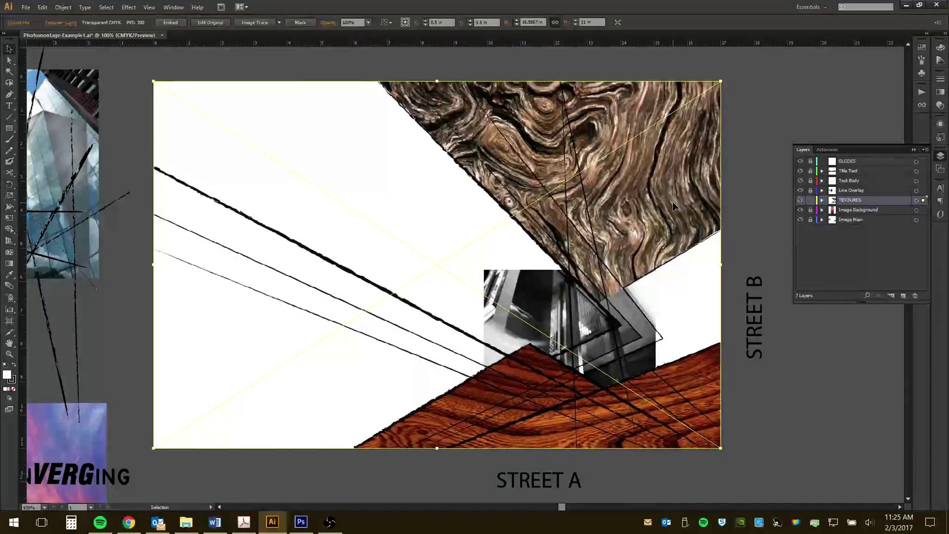
pyautogui.click(821, 201)
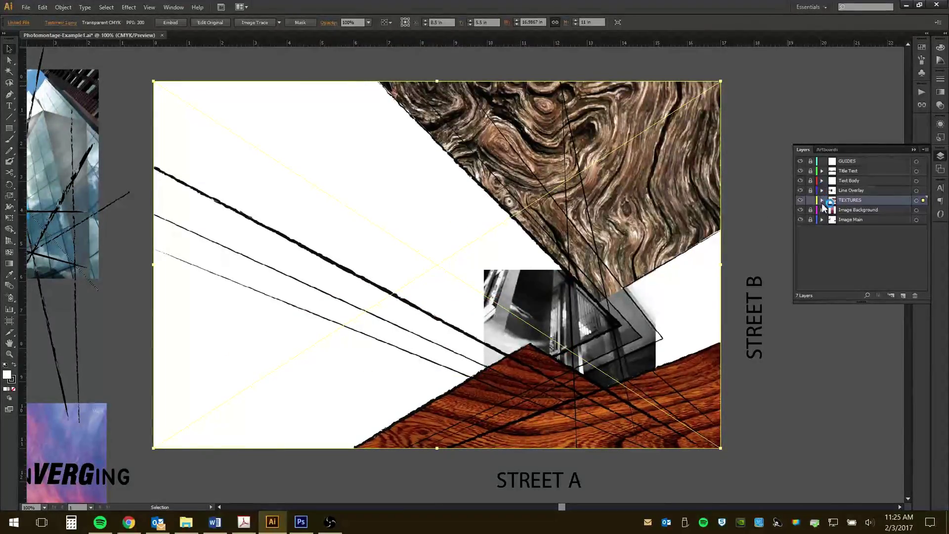
pyautogui.click(740, 183)
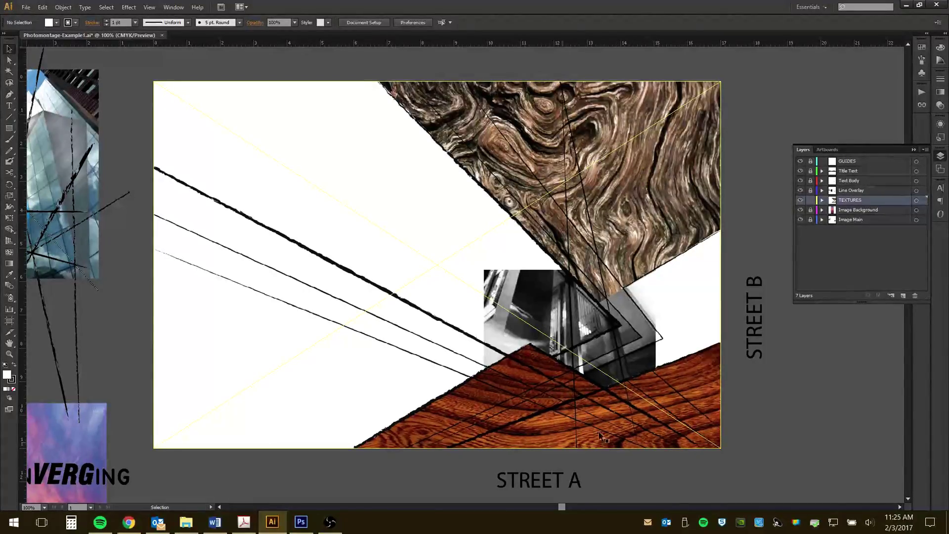
# Switch to Photoshop and open Textures-1.png there from the WORKING folder
pyautogui.moveTo(304, 528)
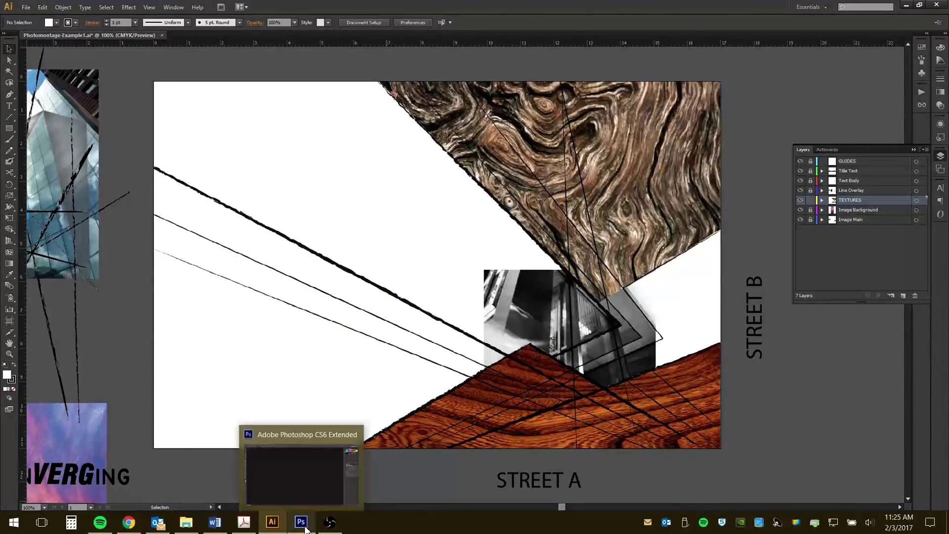
pyautogui.moveTo(222, 529)
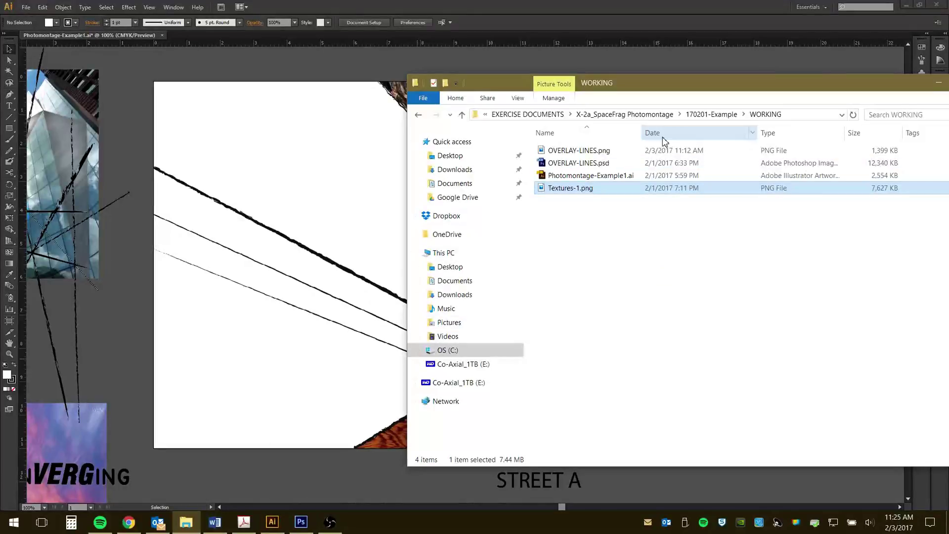
pyautogui.doubleClick(588, 193)
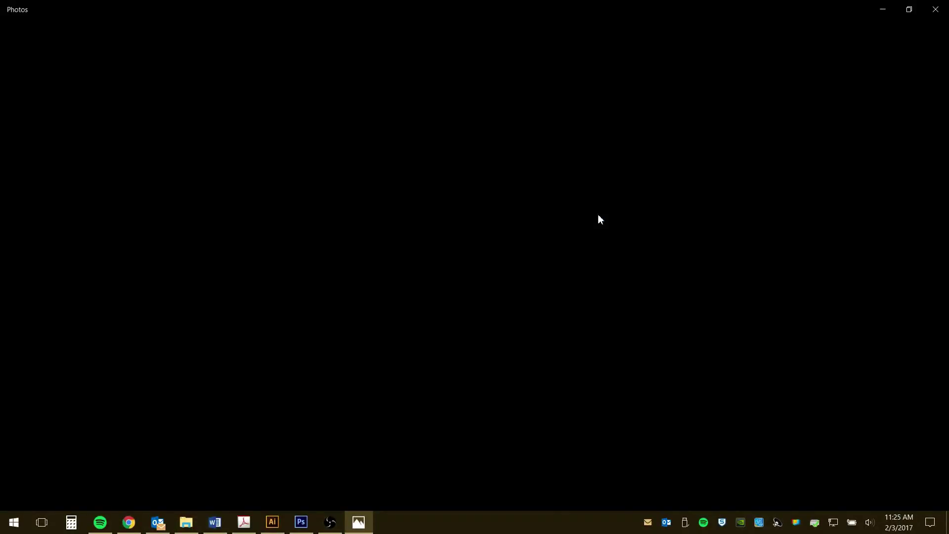
pyautogui.hotkey('alt', 'F4')
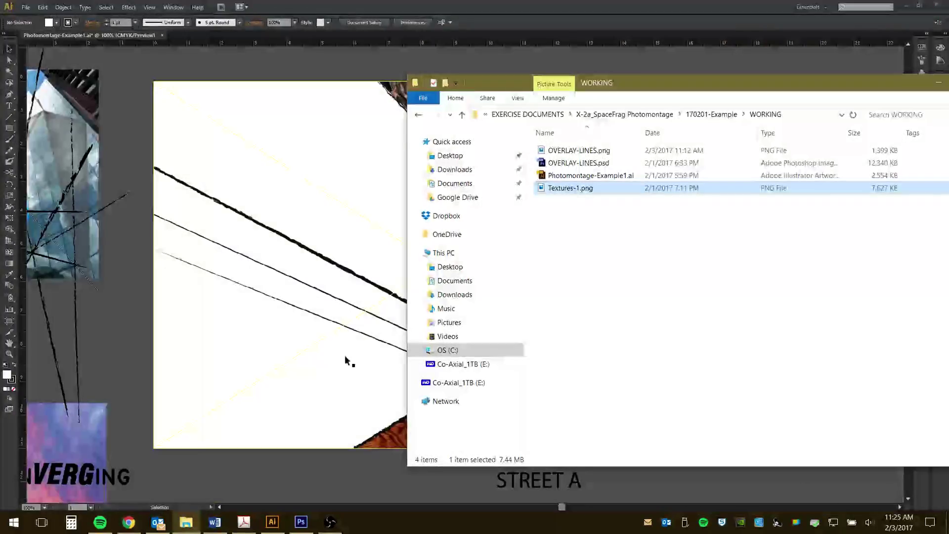
pyautogui.click(300, 523)
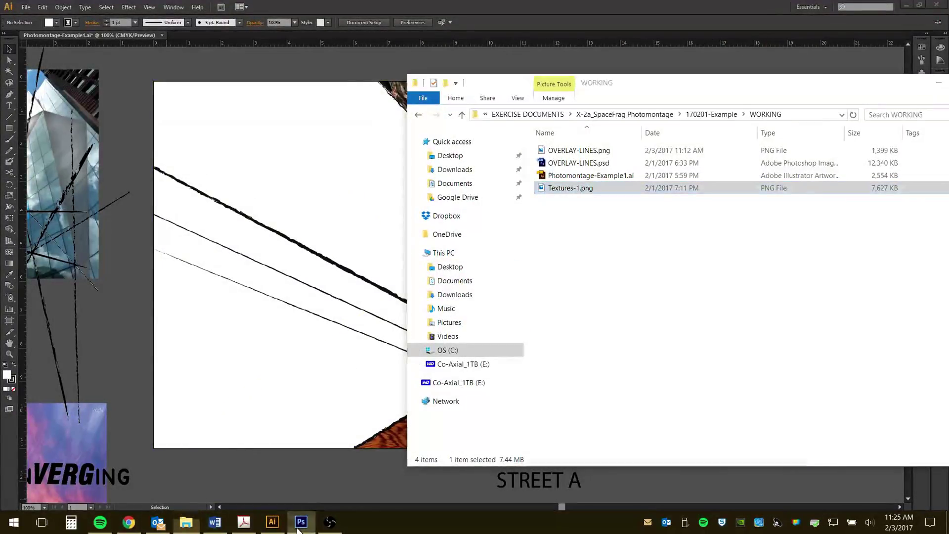
pyautogui.click(185, 522)
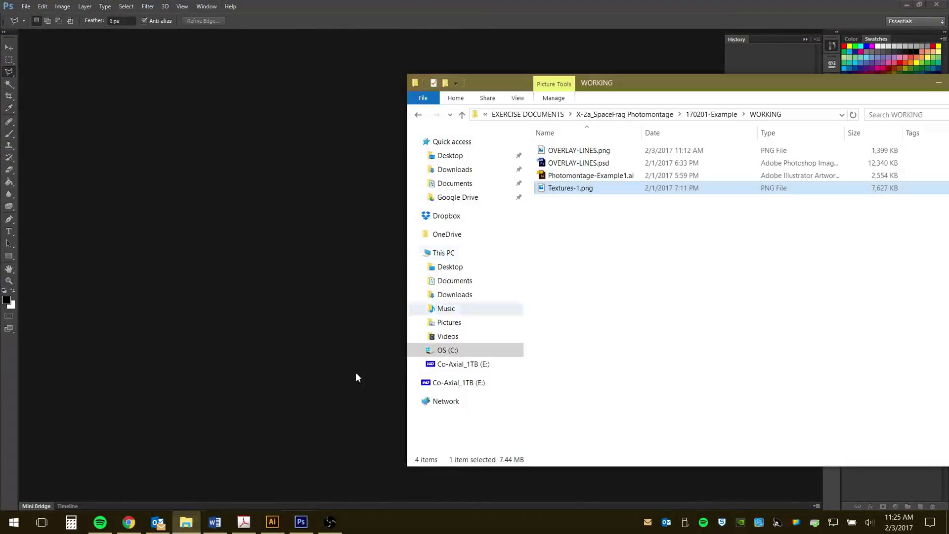
pyautogui.moveTo(576, 189); pyautogui.dragTo(156, 428)
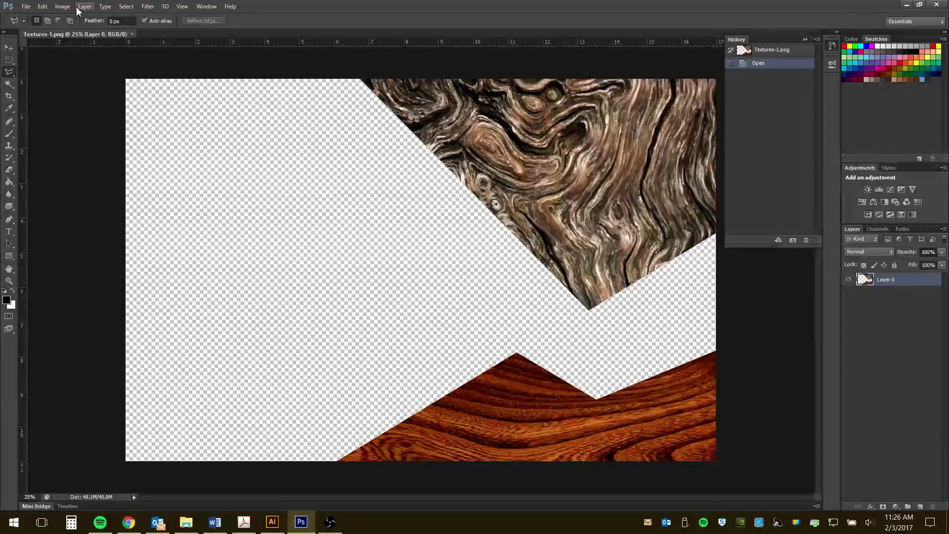
# Apply a Brightness/Contrast adjustment to the wood textures with brightness about 53 and contrast 100
pyautogui.click(63, 6)
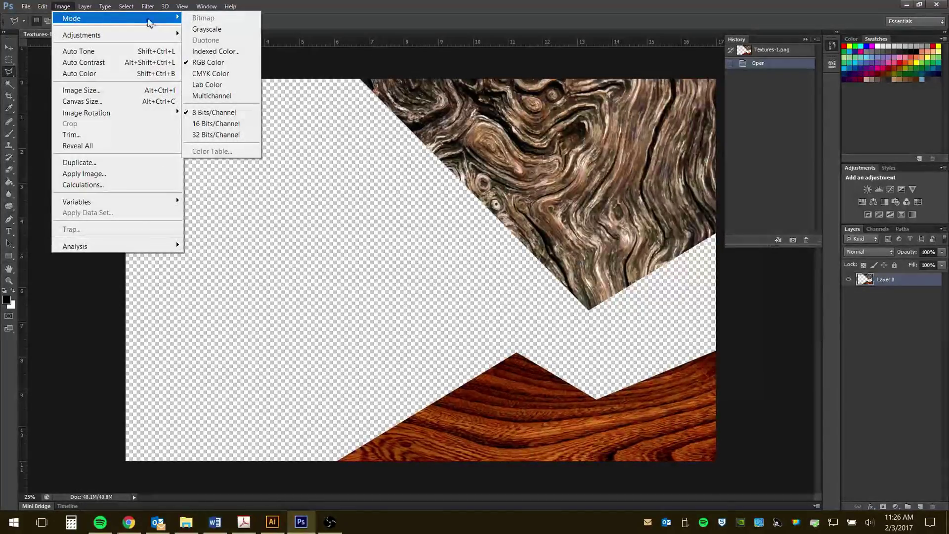
pyautogui.moveTo(155, 36)
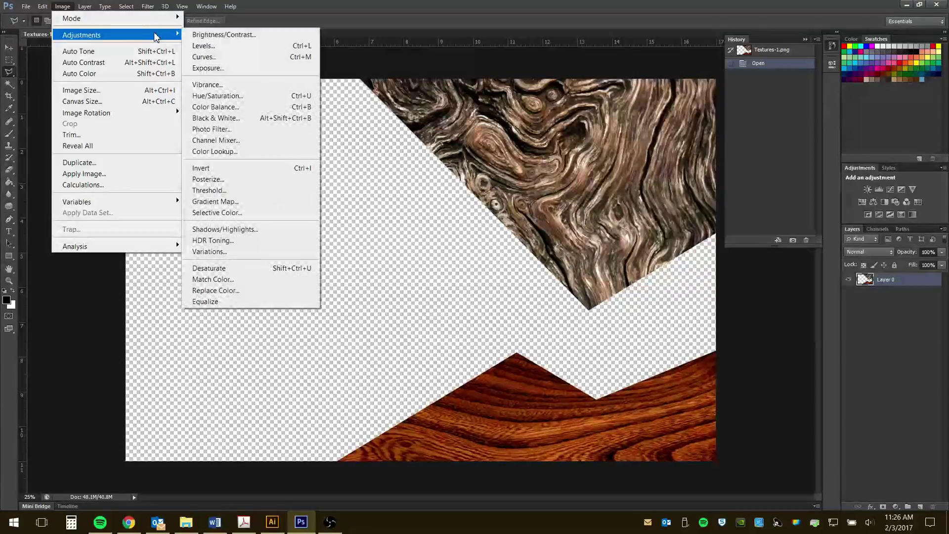
pyautogui.click(233, 34)
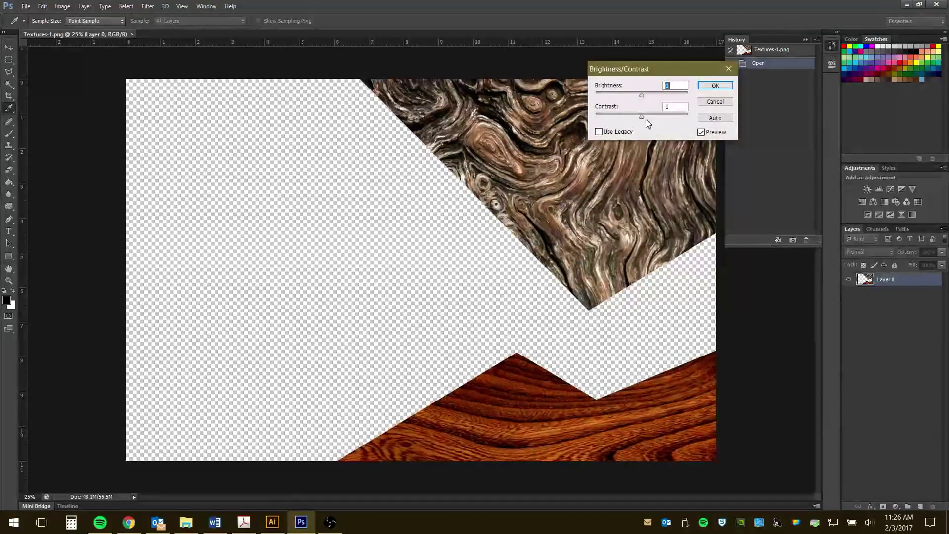
pyautogui.moveTo(642, 116); pyautogui.dragTo(689, 118)
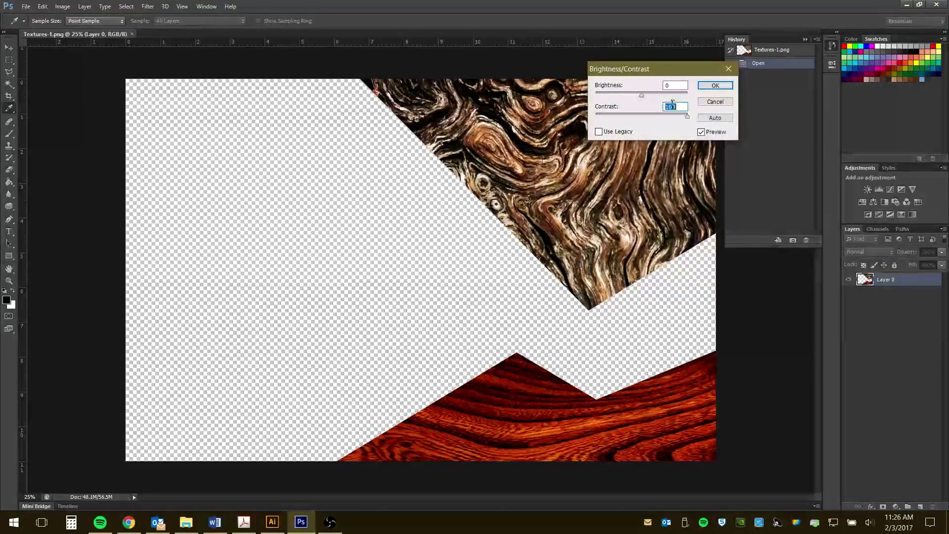
pyautogui.moveTo(641, 96); pyautogui.dragTo(659, 108)
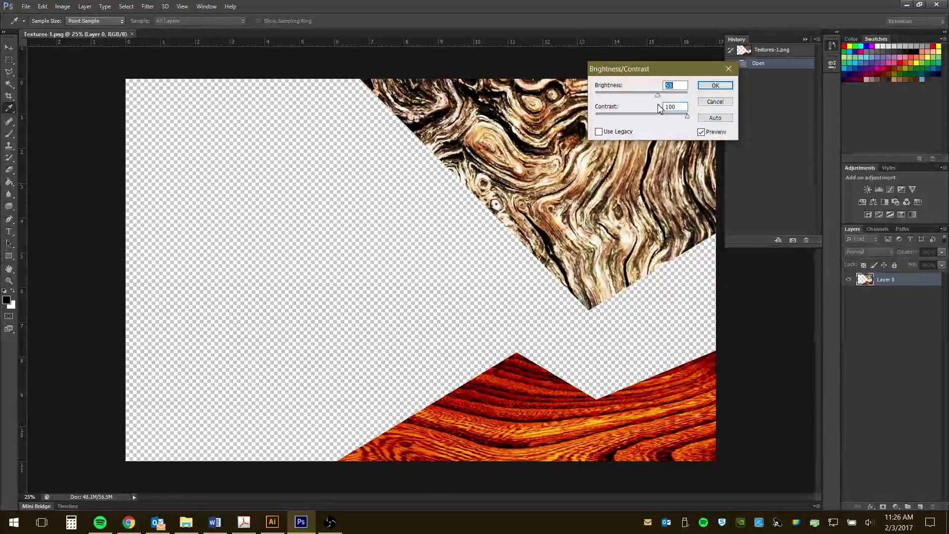
pyautogui.click(716, 86)
pyautogui.press('l')
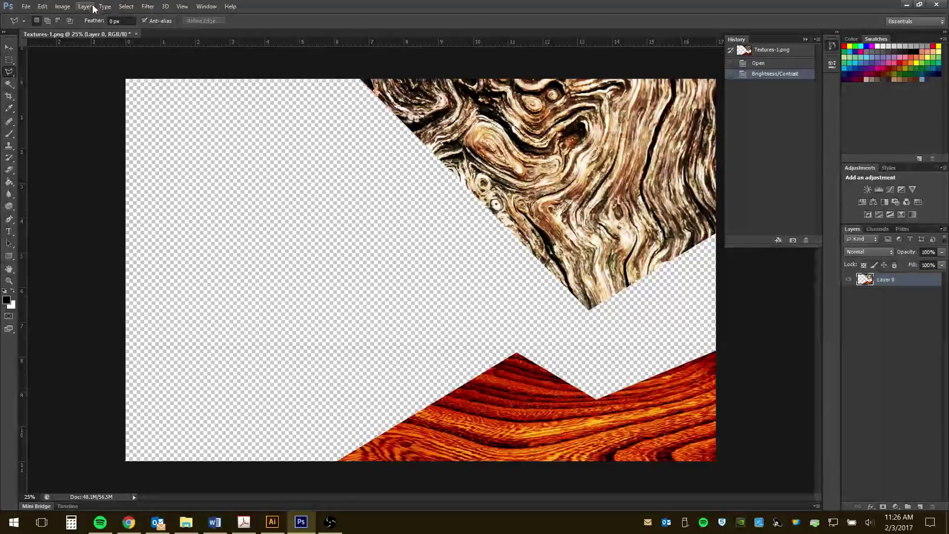
# Desaturate the wood textures with a Hue/Saturation adjustment, setting saturation to about -43
pyautogui.click(62, 7)
pyautogui.moveTo(79, 34)
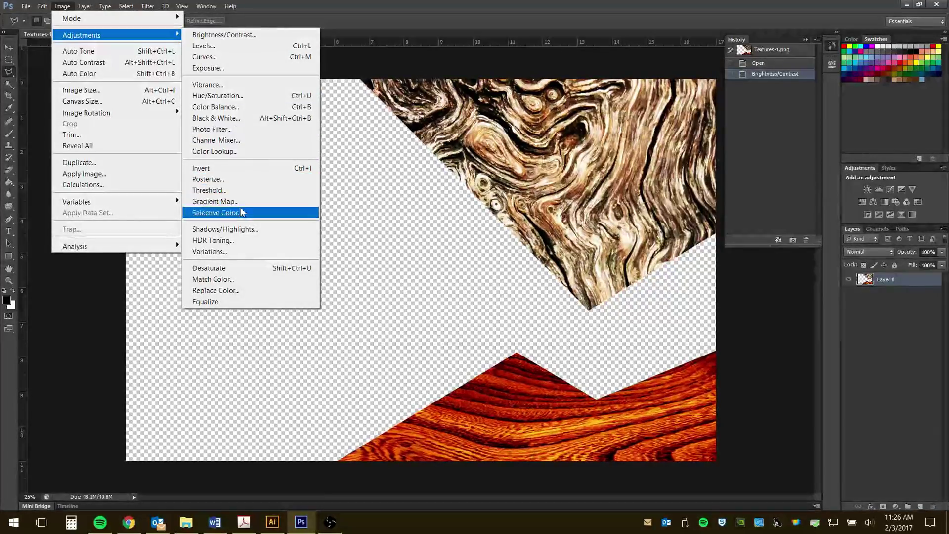
pyautogui.click(244, 96)
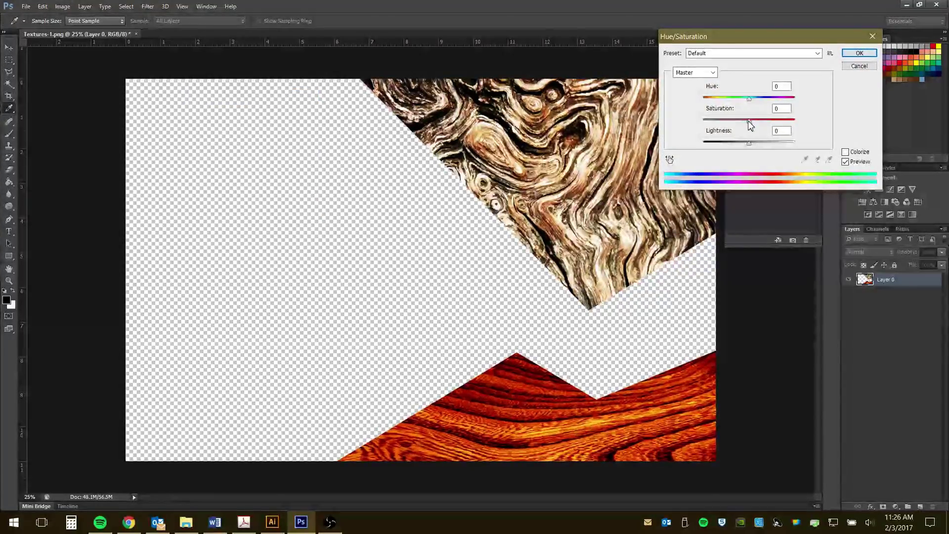
pyautogui.moveTo(749, 120); pyautogui.dragTo(731, 124)
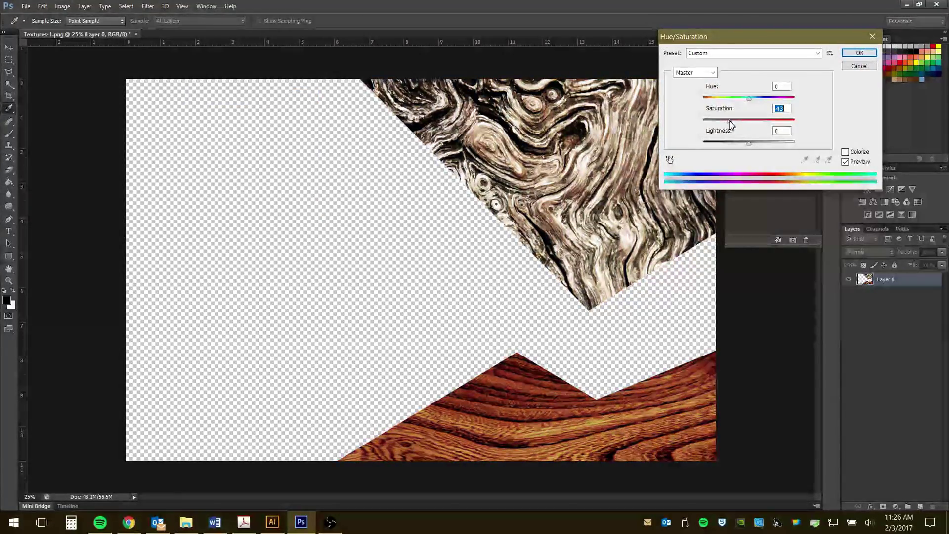
pyautogui.click(859, 53)
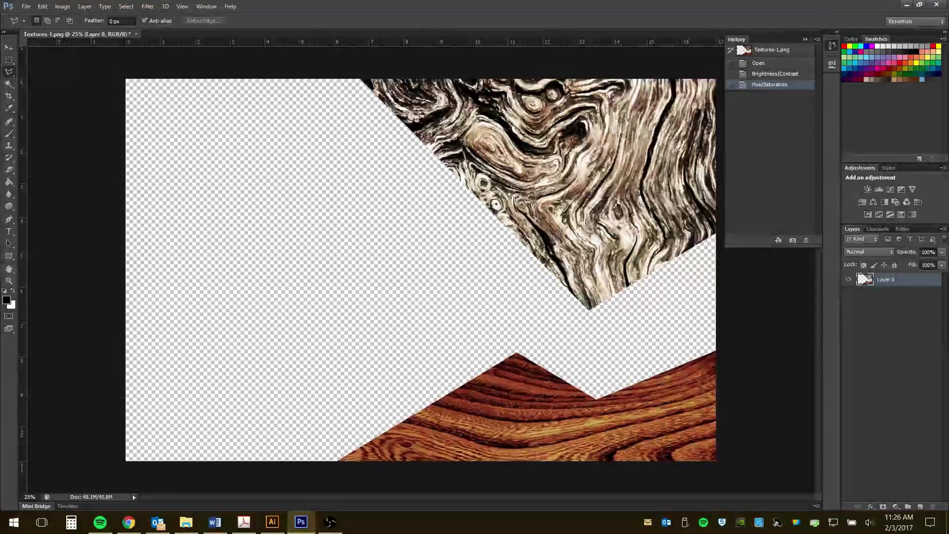
# Apply the Graphic Pen filter to the wood textures with stroke length 15, light/dark balance 12 and Right Diagonal stroke direction
pyautogui.click(147, 7)
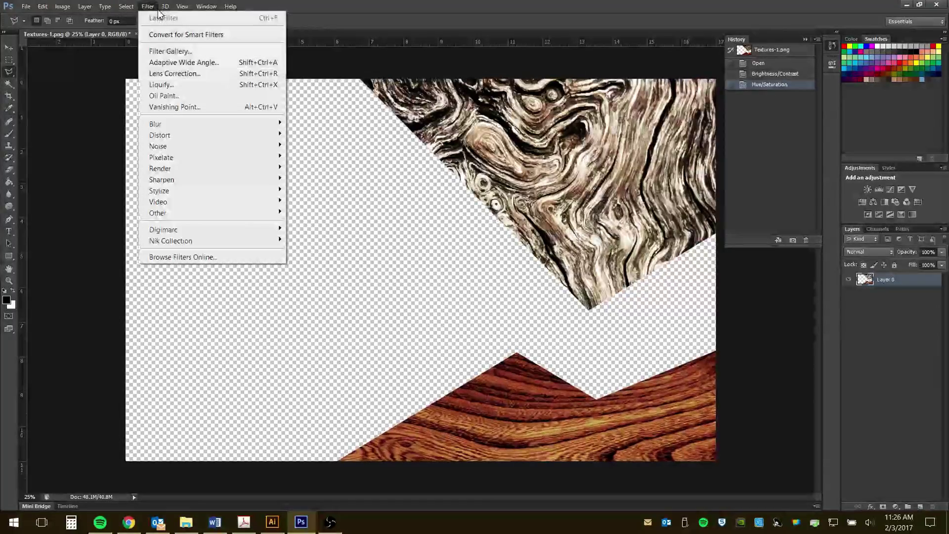
pyautogui.click(167, 51)
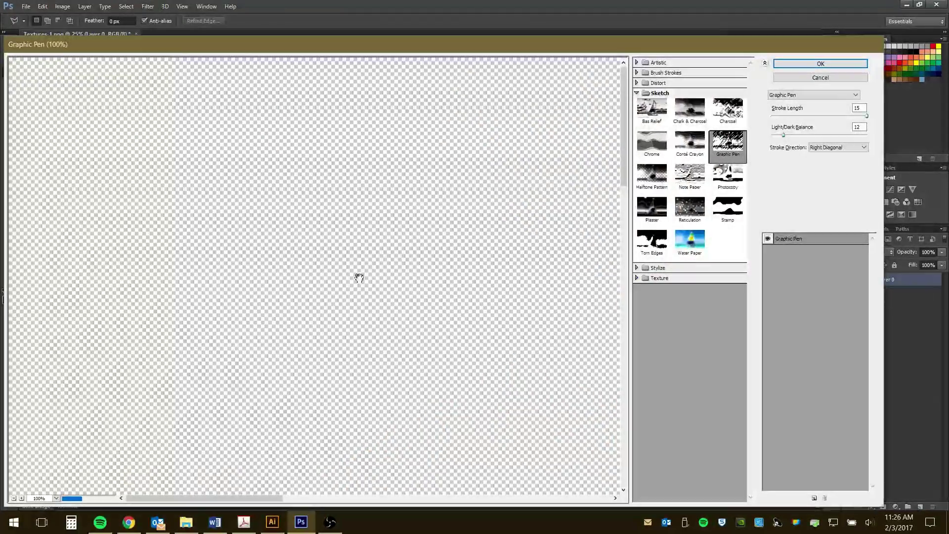
pyautogui.moveTo(431, 305); pyautogui.dragTo(109, 366)
pyautogui.moveTo(365, 329); pyautogui.dragTo(277, 378)
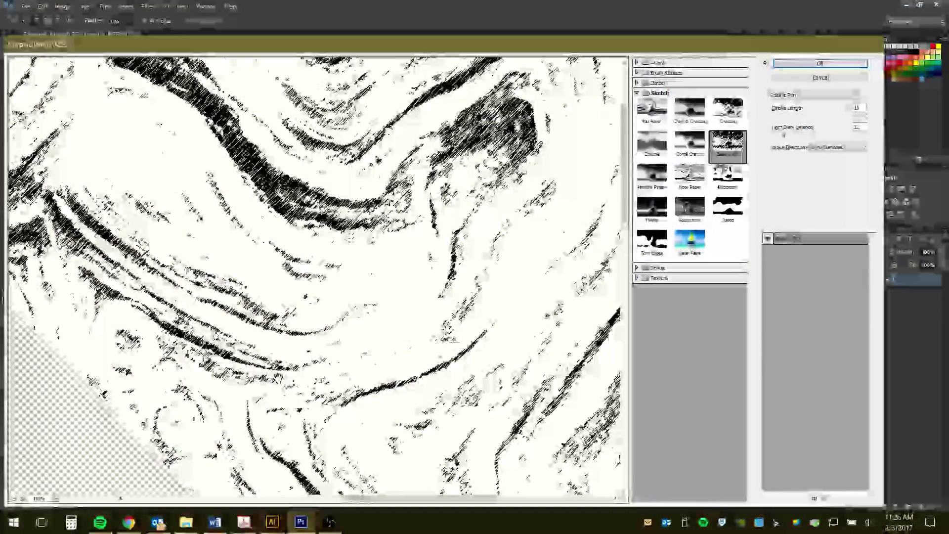
pyautogui.click(14, 498)
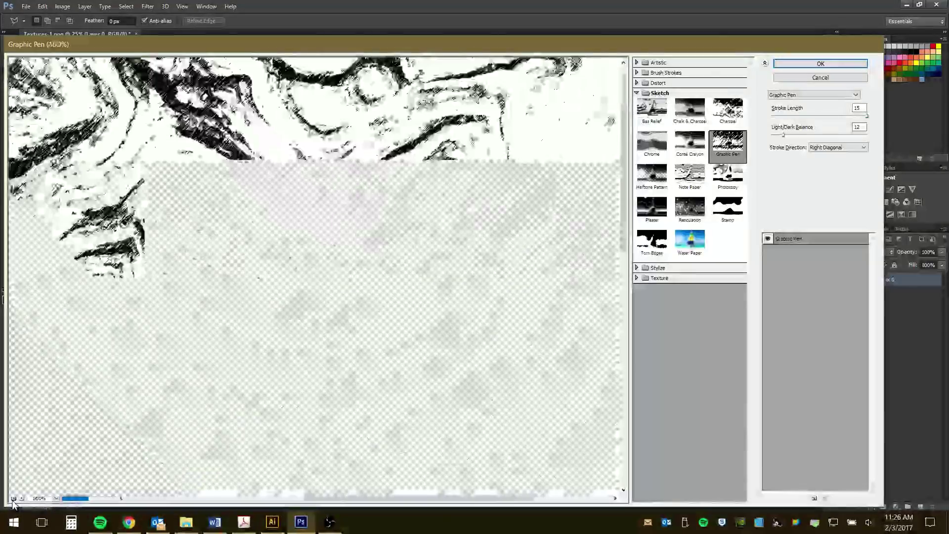
pyautogui.click(13, 498)
pyautogui.click(13, 499)
pyautogui.click(14, 498)
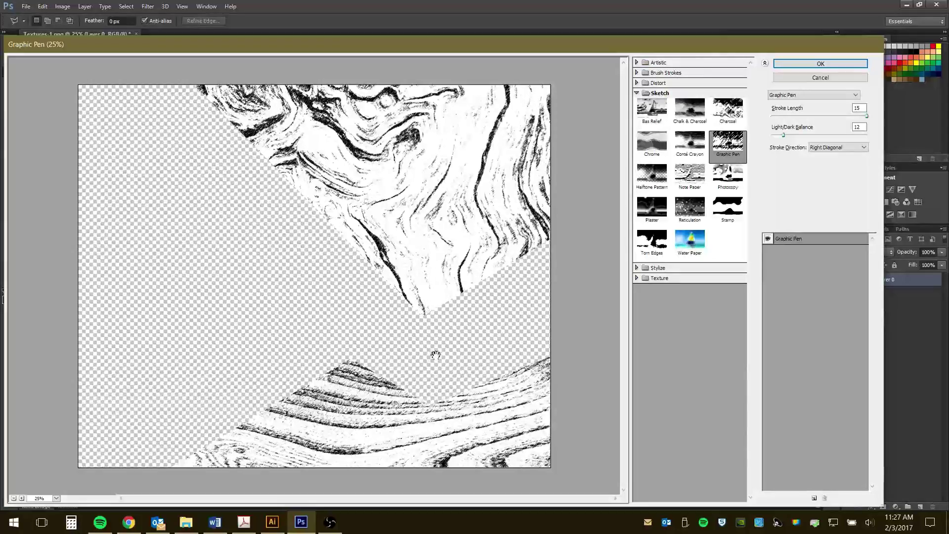
pyautogui.click(806, 65)
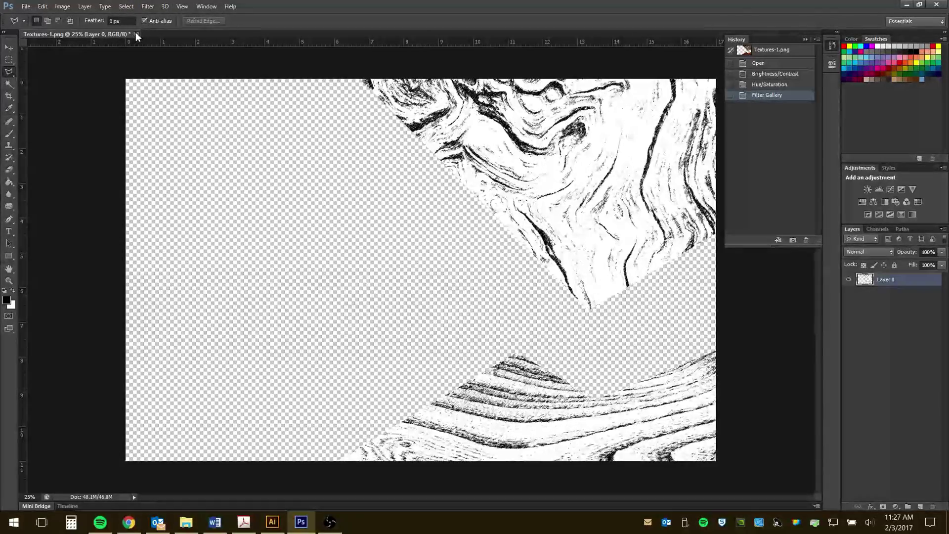
# Save the filtered textures as a PNG copy named Textures-1A.png in the WORKING folder, using smallest compression and no interlacing
pyautogui.click(26, 6)
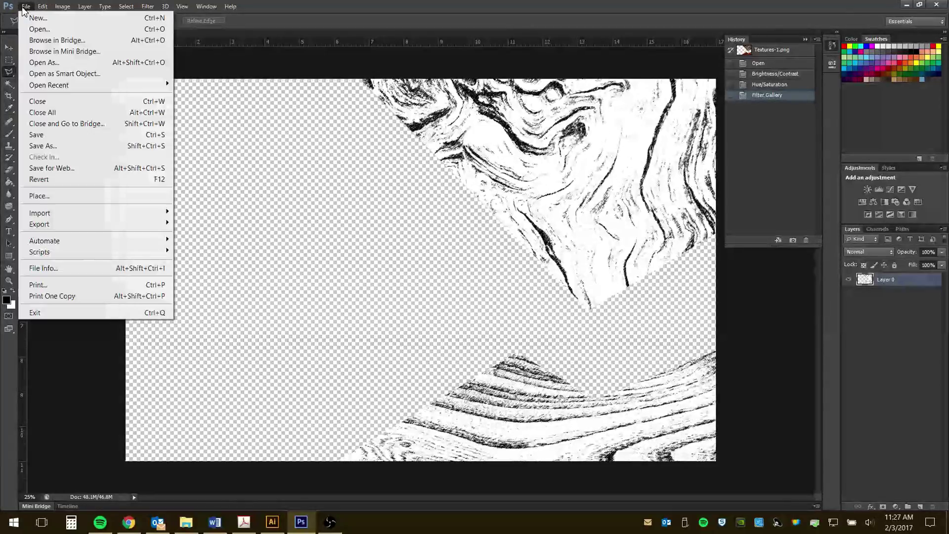
pyautogui.click(53, 144)
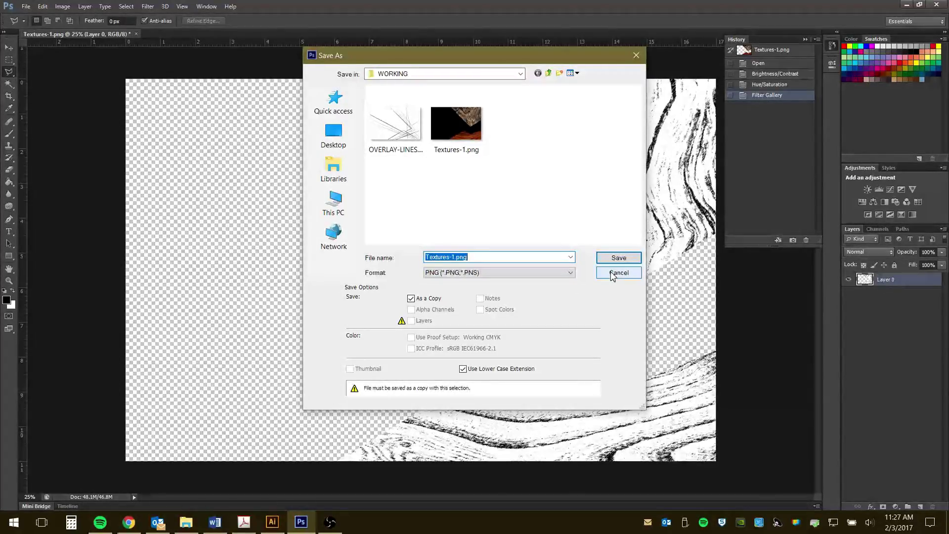
pyautogui.click(455, 257)
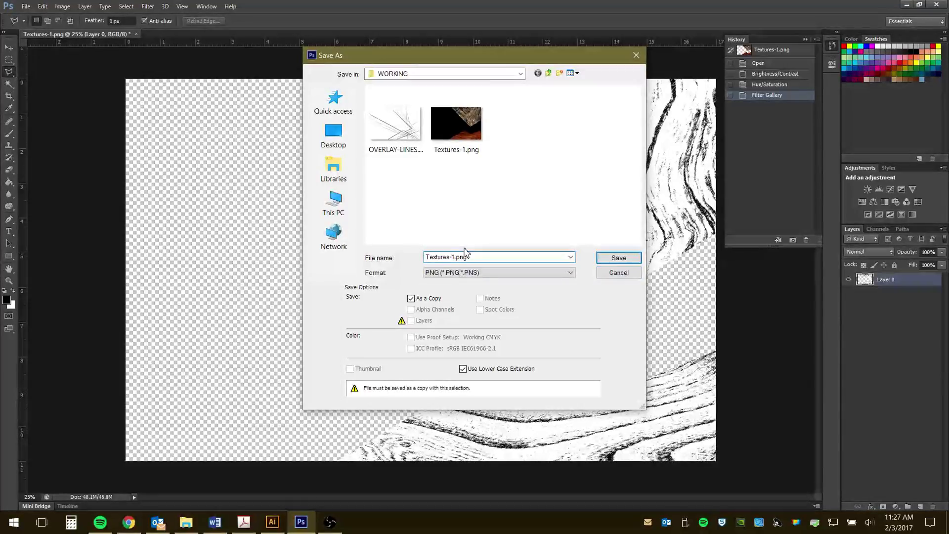
pyautogui.write('A')
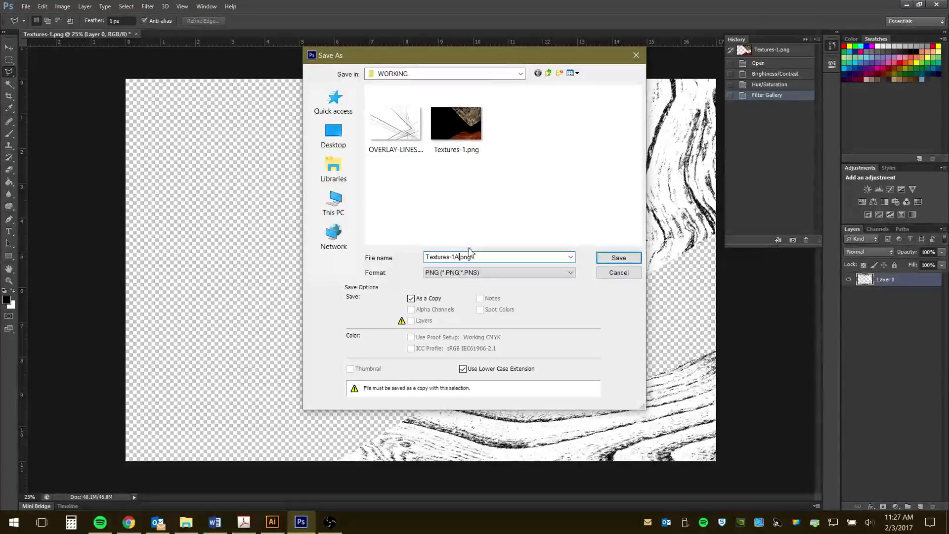
pyautogui.click(619, 257)
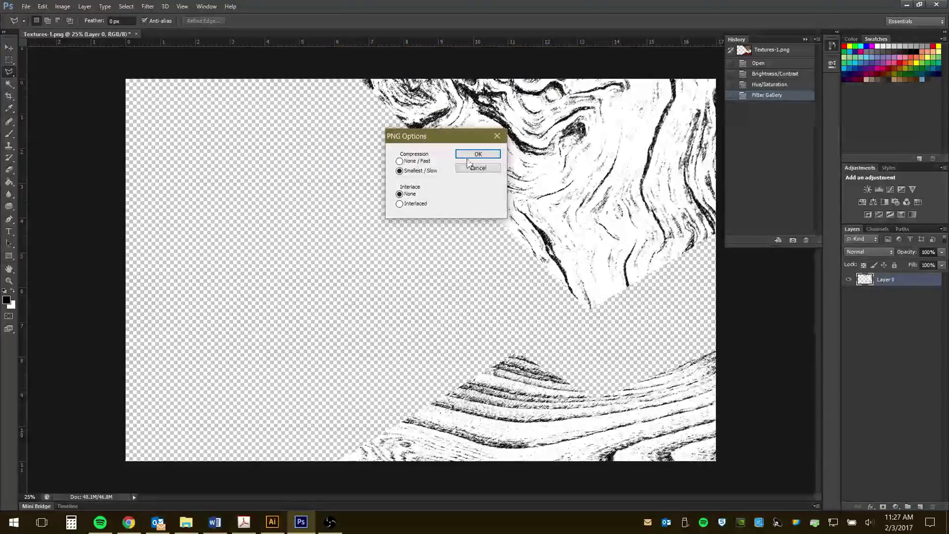
pyautogui.click(485, 156)
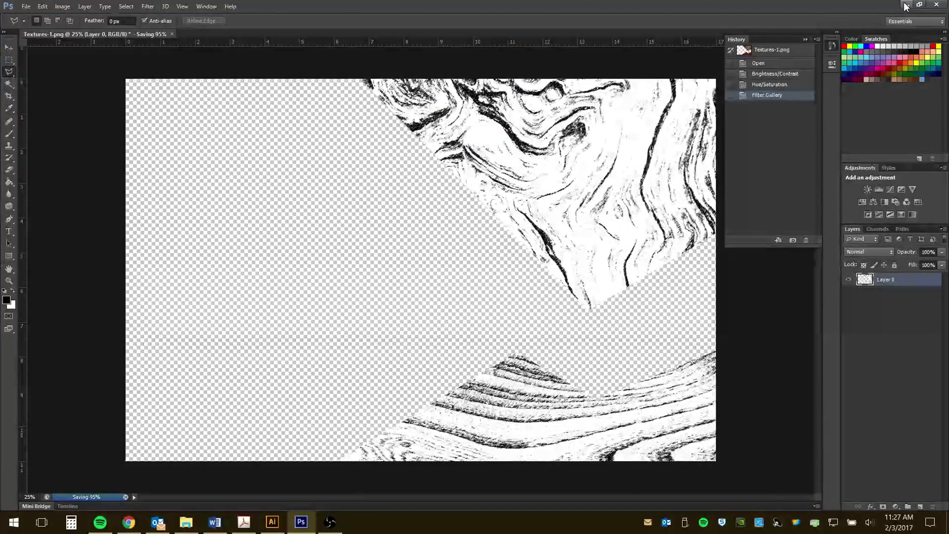
# Close Textures-1.png without saving its changes and minimize Photoshop to return to the WORKING folder and Illustrator
pyautogui.click(171, 34)
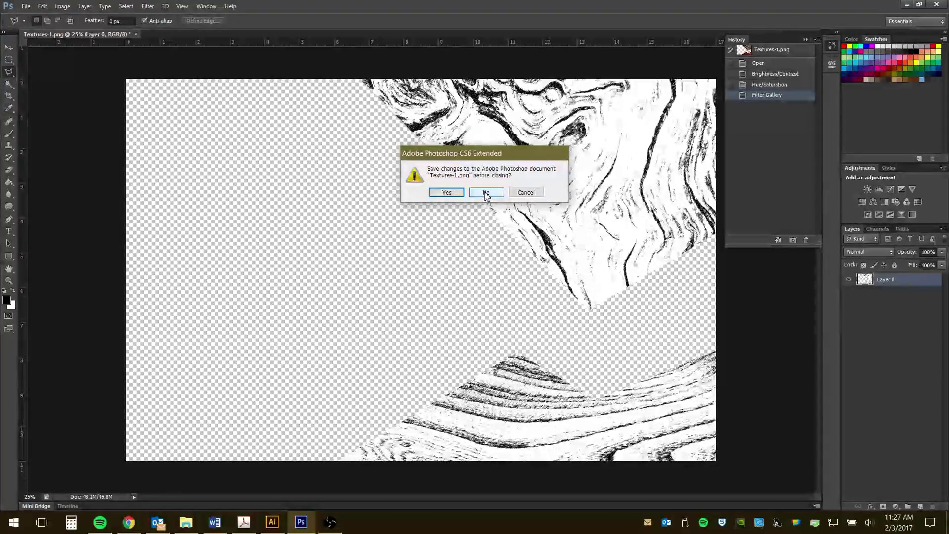
pyautogui.click(486, 194)
pyautogui.click(908, 7)
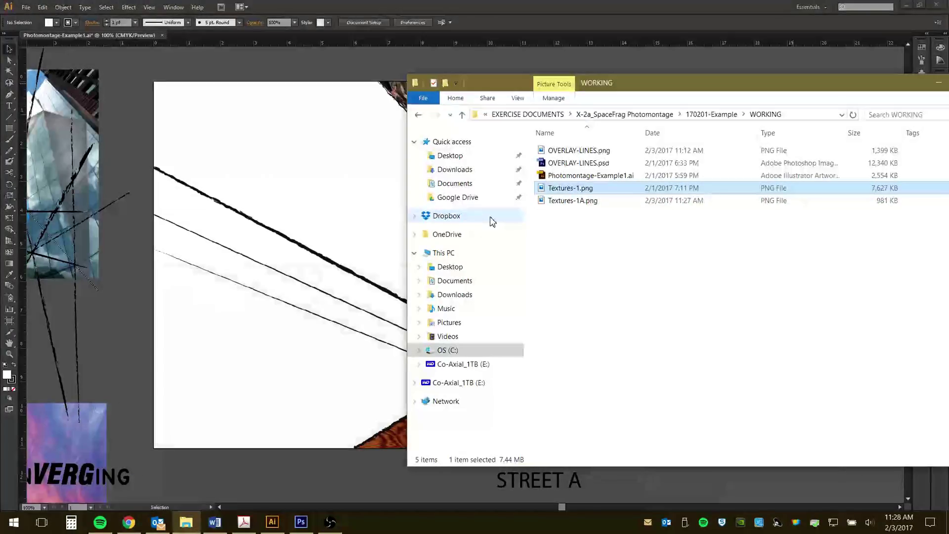
# Place Textures-1A.png from the WORKING folder into the Illustrator photomontage and align it with the artboard over the original wood textures
pyautogui.click(578, 200)
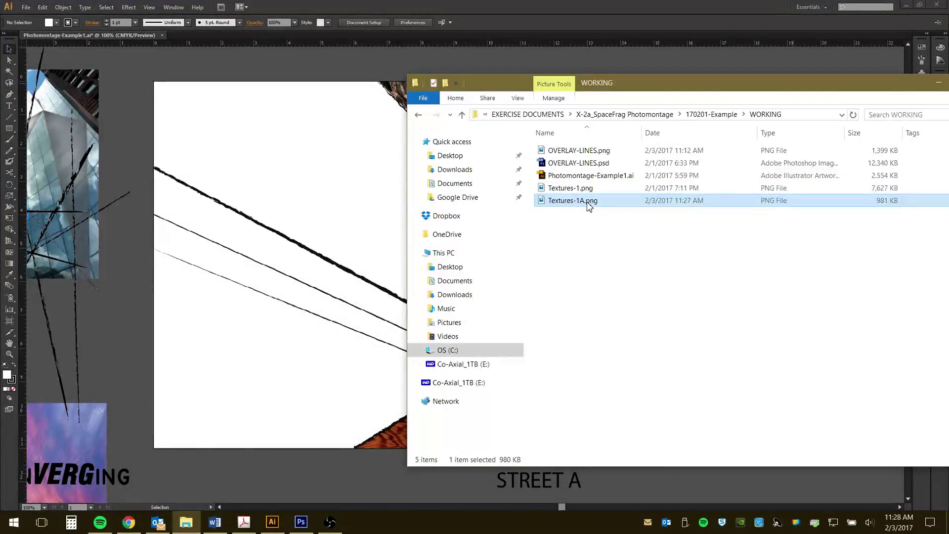
pyautogui.moveTo(591, 203); pyautogui.dragTo(272, 295)
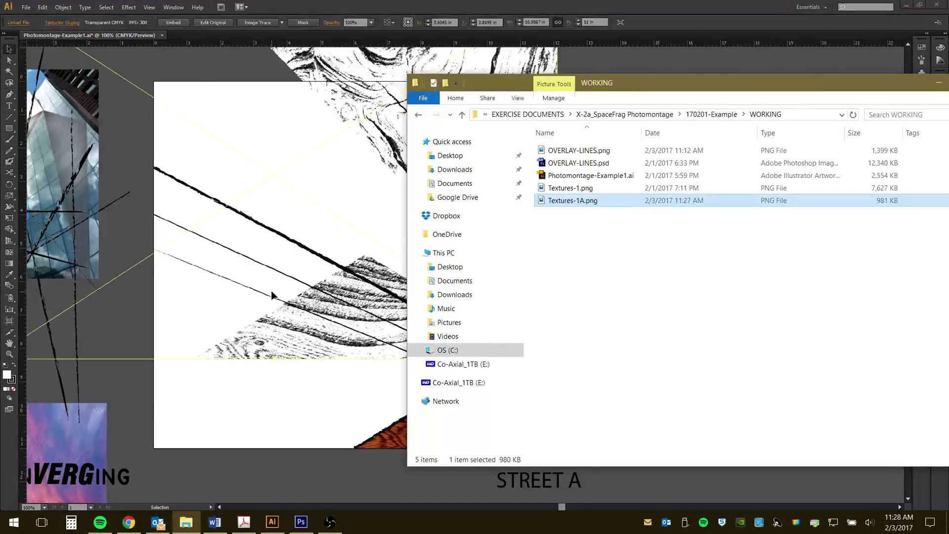
pyautogui.click(520, 5)
pyautogui.moveTo(341, 195); pyautogui.dragTo(502, 281)
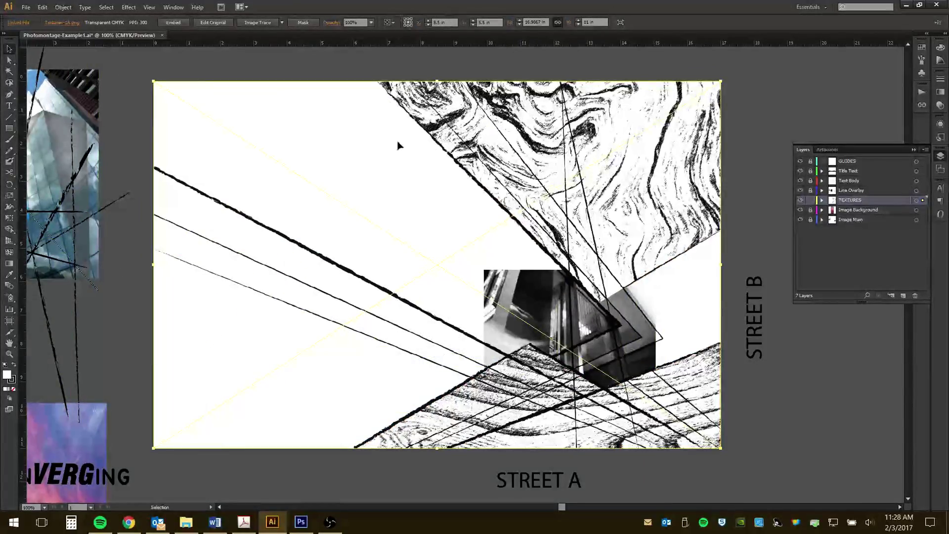
# Set the placed Textures-1A image's opacity to 50%, deselect it, and lock the TEXTURES layer
pyautogui.click(370, 23)
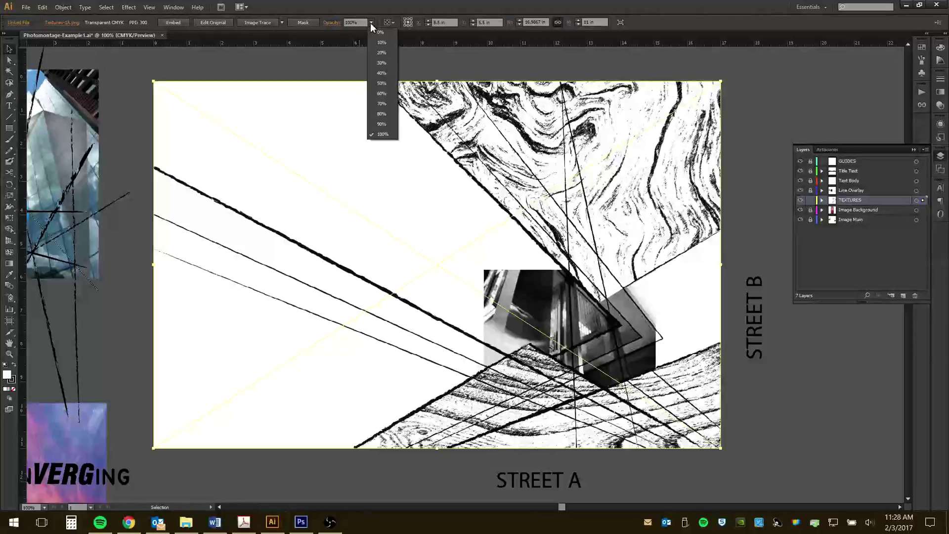
pyautogui.click(384, 83)
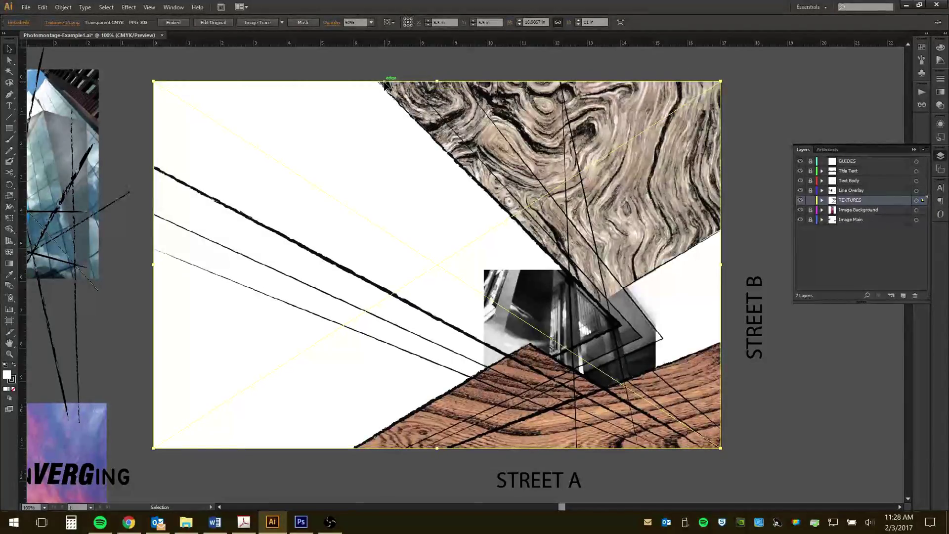
pyautogui.click(764, 85)
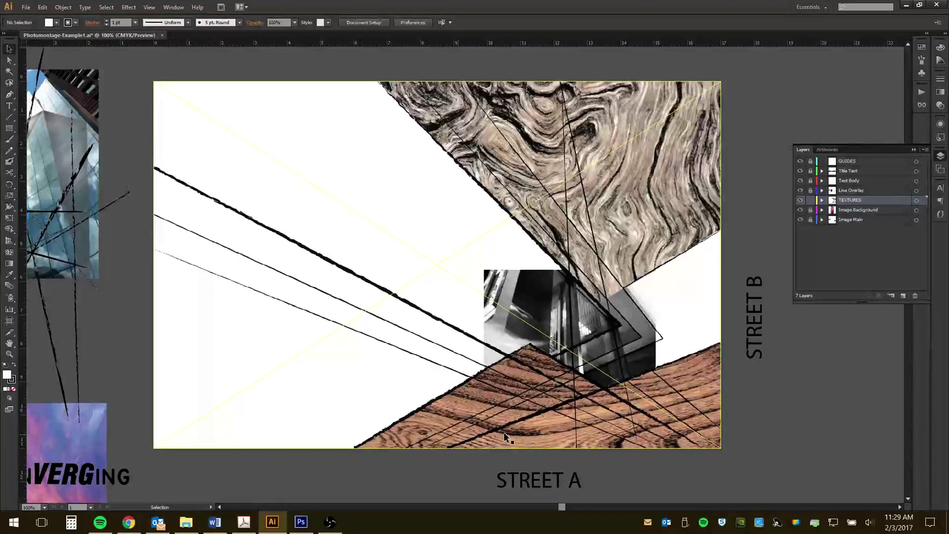
pyautogui.hotkey('ctrl', ';')
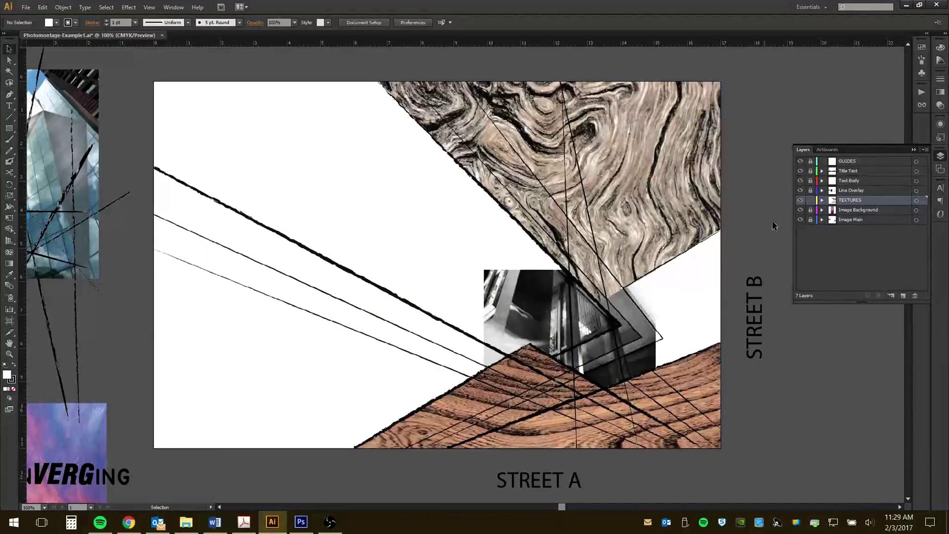
pyautogui.click(810, 199)
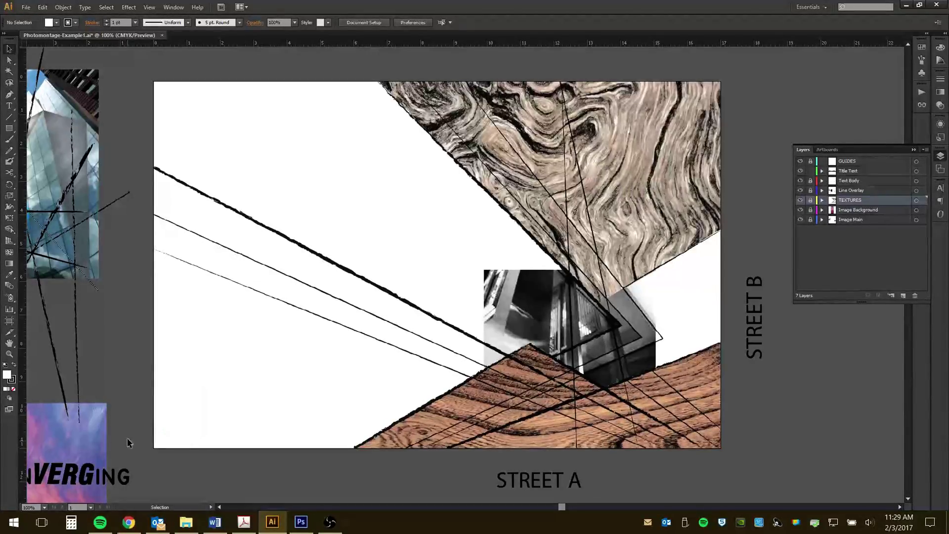
# Move the LAYERS CONVERGING title onto the artboard and rotate it to sit along the thick diagonal line, and lock the Title Text layer
pyautogui.moveTo(119, 489); pyautogui.dragTo(403, 176)
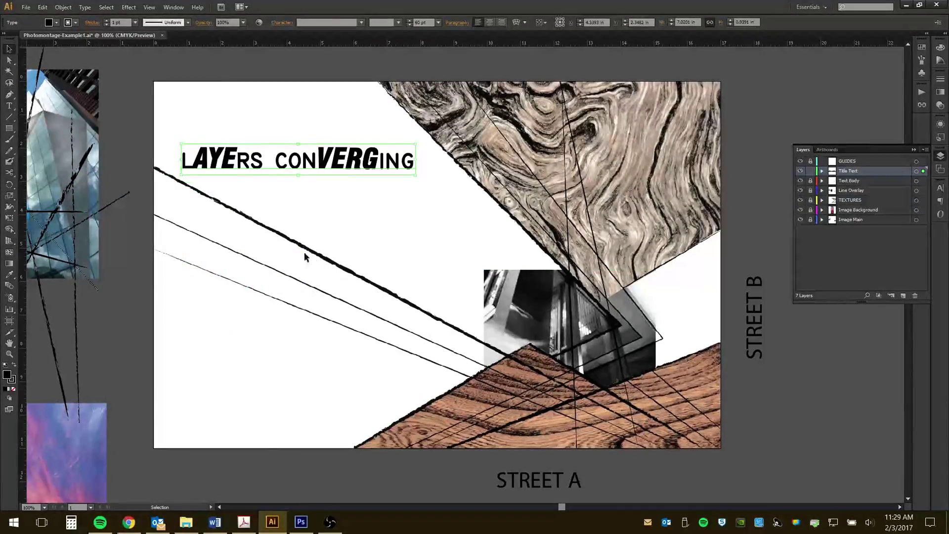
pyautogui.moveTo(363, 158); pyautogui.dragTo(422, 287)
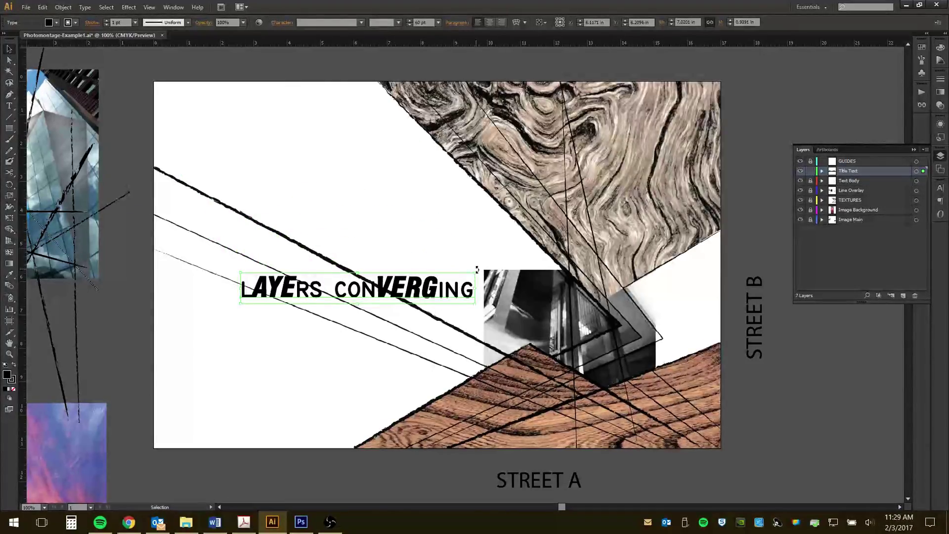
pyautogui.moveTo(477, 269); pyautogui.dragTo(476, 324)
pyautogui.moveTo(416, 319); pyautogui.dragTo(432, 301)
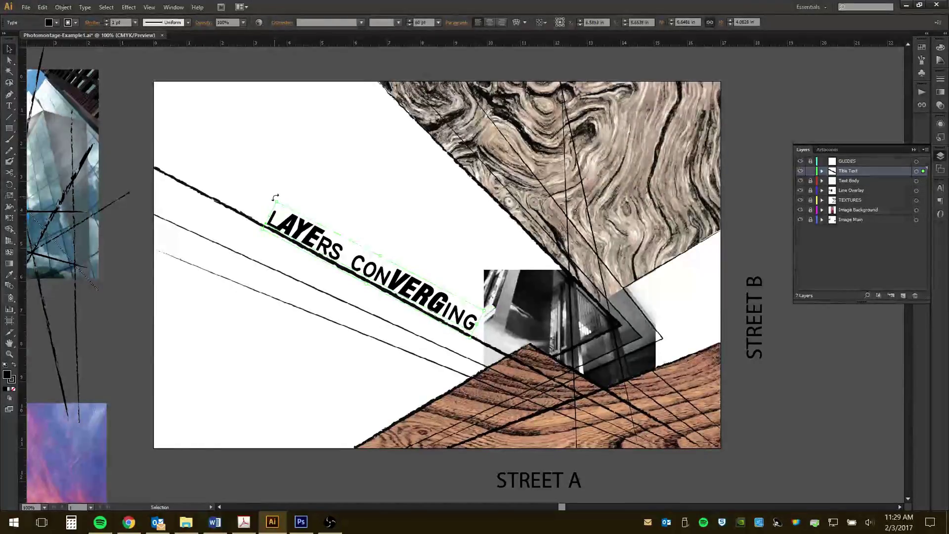
pyautogui.moveTo(275, 198); pyautogui.dragTo(276, 198)
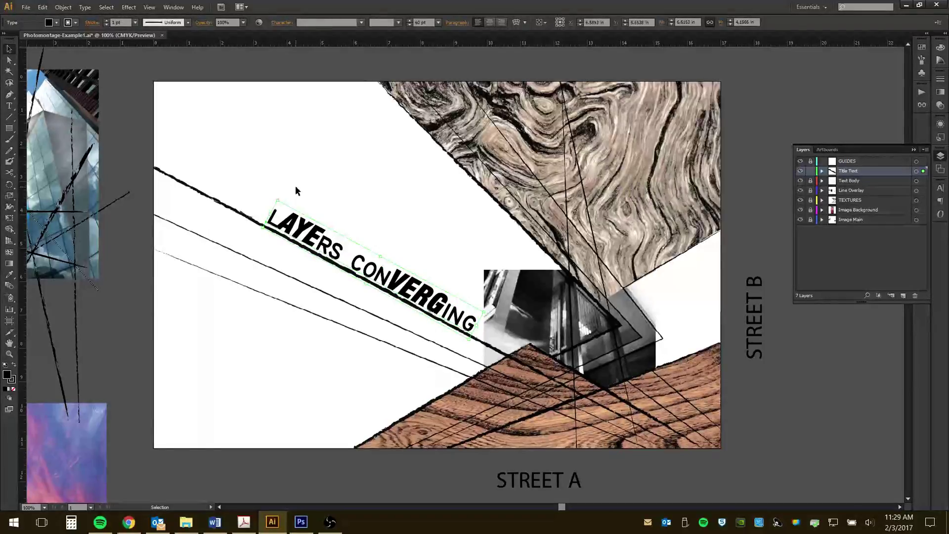
pyautogui.click(297, 198)
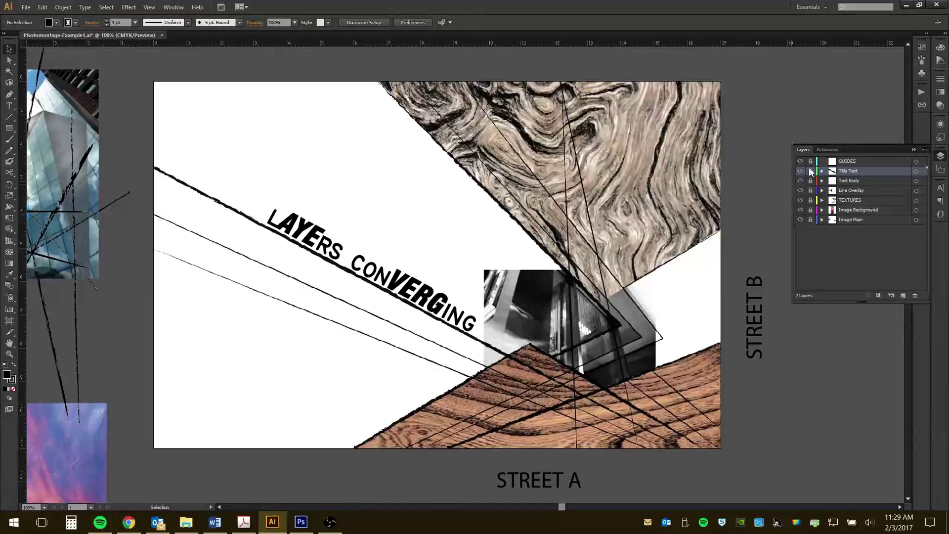
pyautogui.click(811, 172)
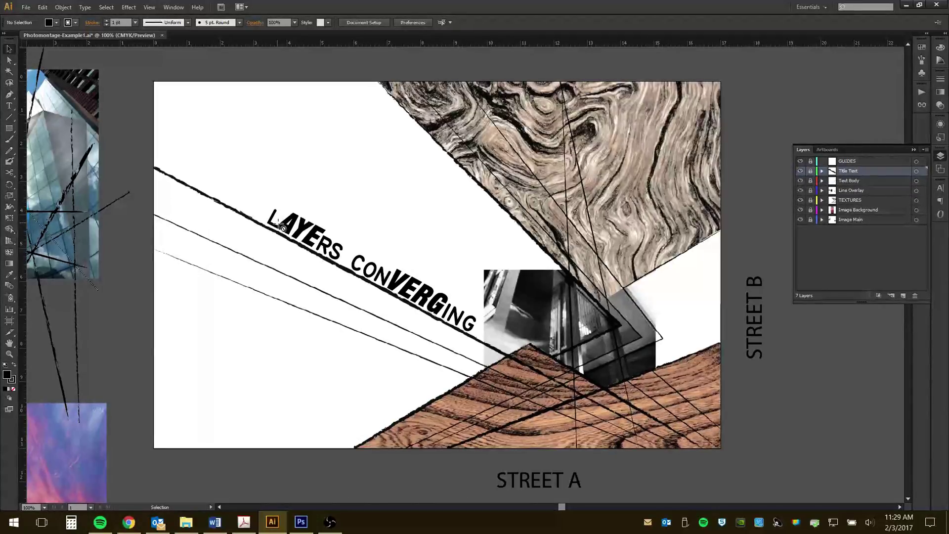
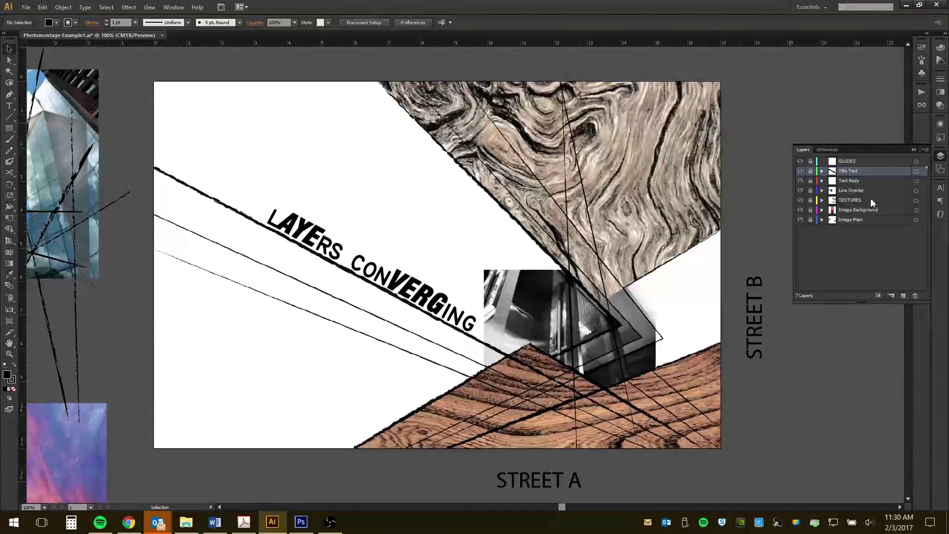
# Draw a closed four-sided shape with the Pen tool on the Text Body layer, filling the white area below the thin diagonal lines
pyautogui.click(851, 181)
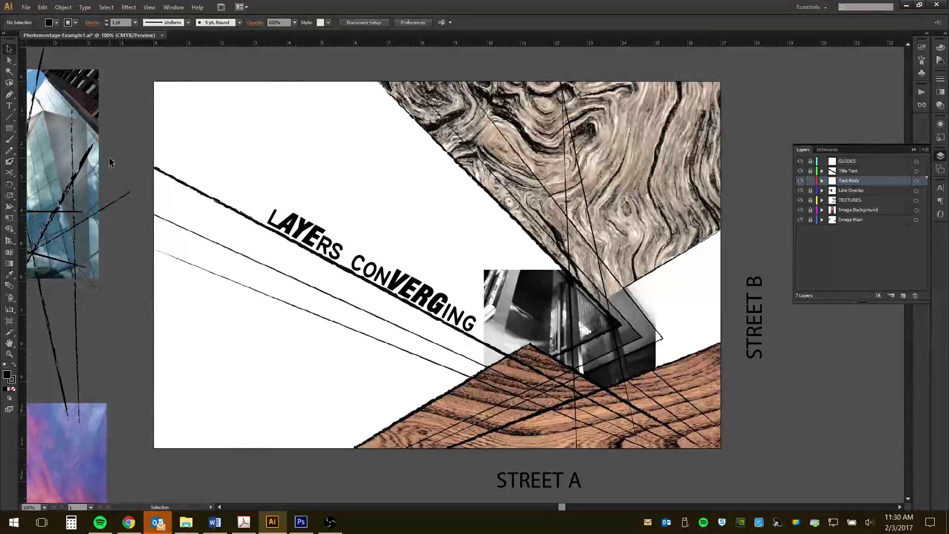
pyautogui.click(9, 96)
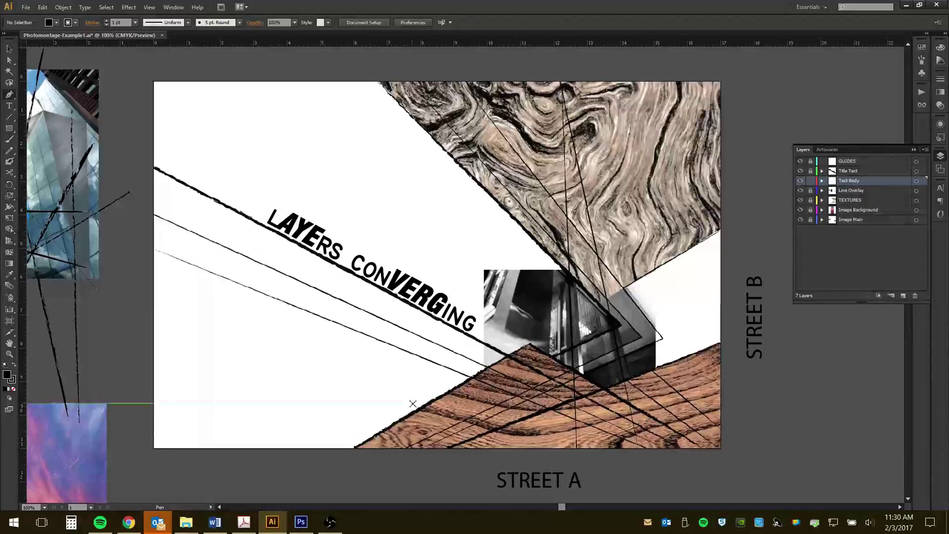
pyautogui.click(459, 381)
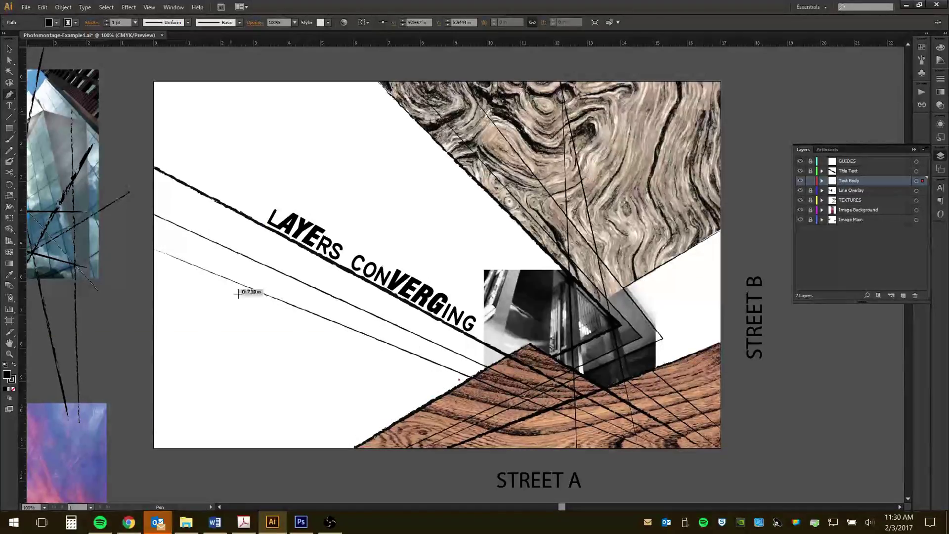
pyautogui.click(162, 261)
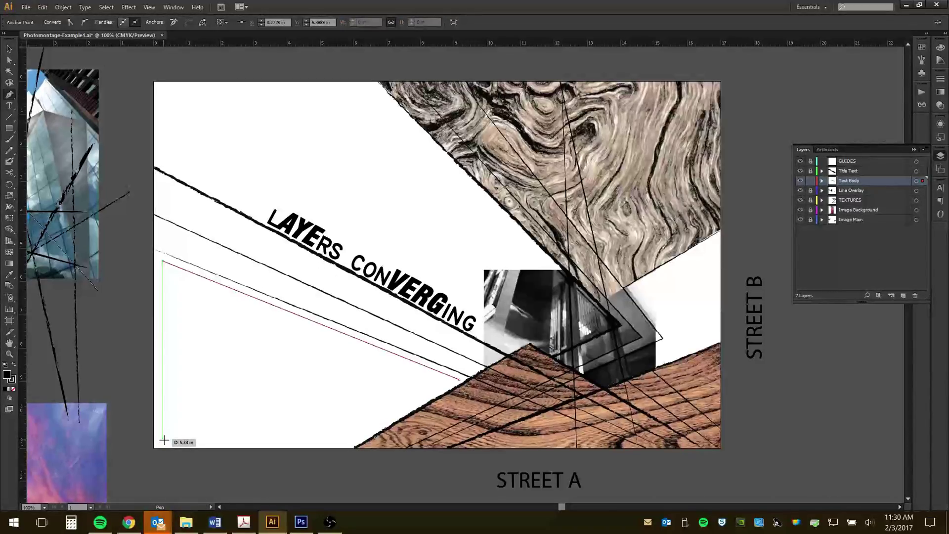
pyautogui.click(164, 439)
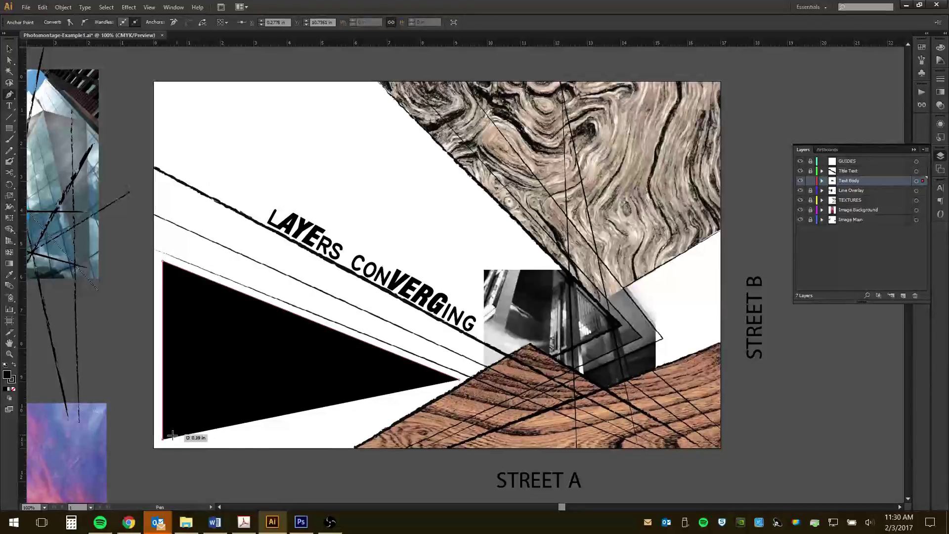
pyautogui.click(355, 440)
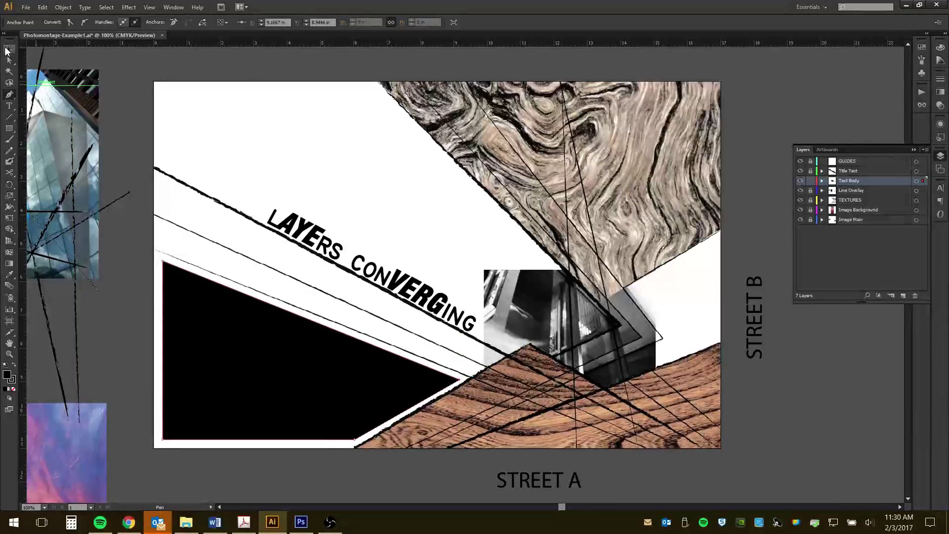
# Convert the four-sided shape below the thin diagonal lines into an area-type frame and enter the filler text ALKDSJF;ALKDSJFLA;KDFSJSA;KDJ;
pyautogui.click(9, 49)
pyautogui.click(14, 107)
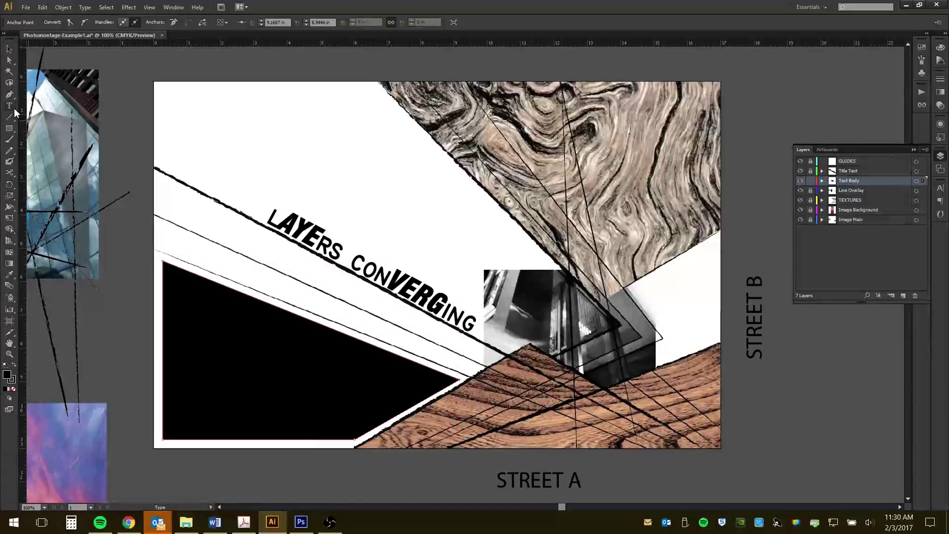
pyautogui.click(63, 117)
pyautogui.click(170, 296)
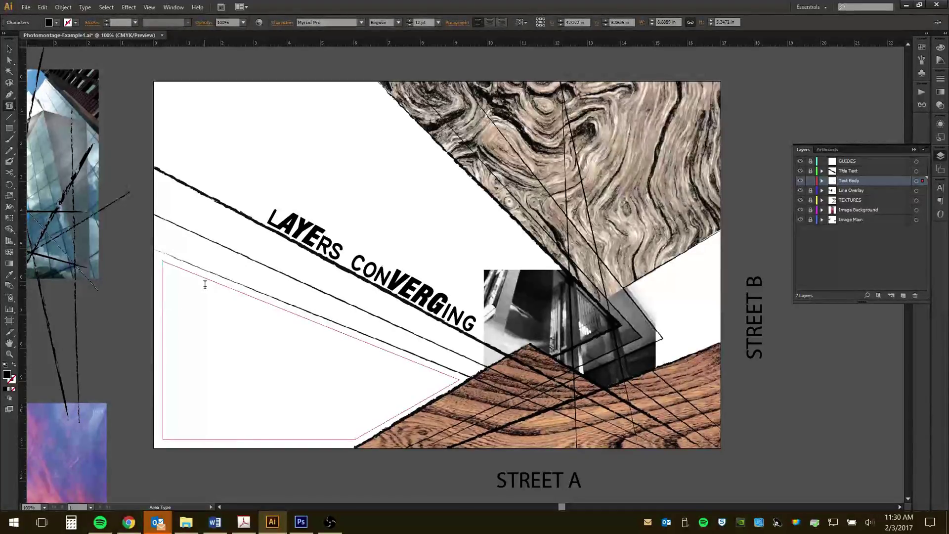
pyautogui.write('ALKDSJF;ALKDSJFLA;KDFSJSA;KDJ;')
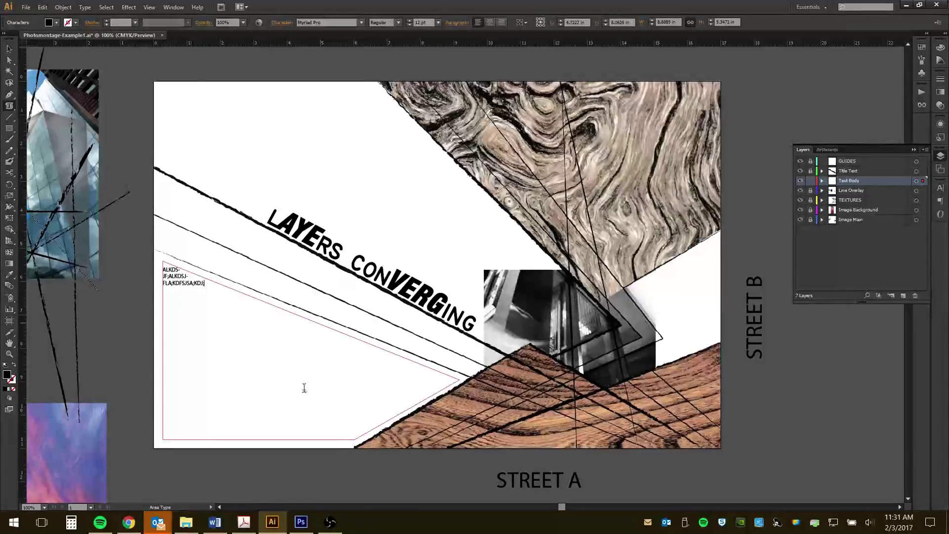
pyautogui.click(10, 49)
pyautogui.click(129, 88)
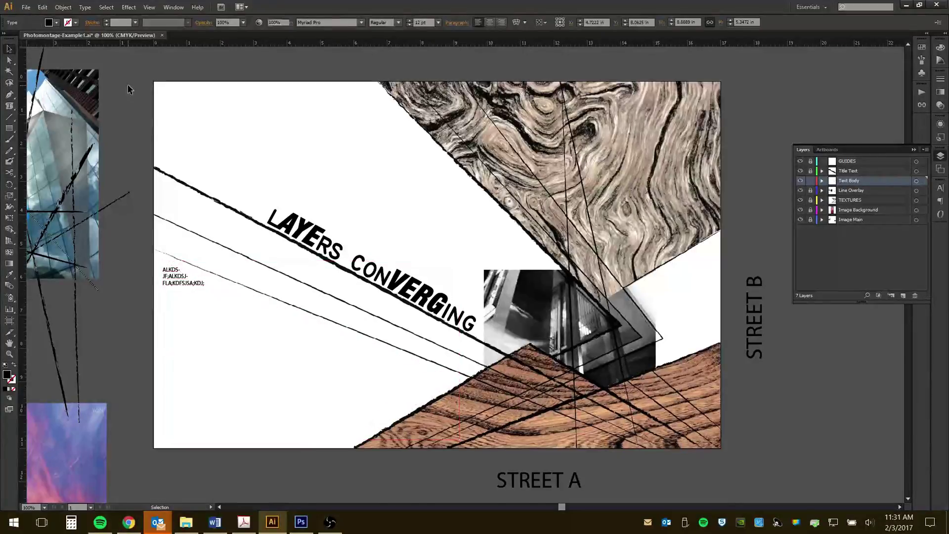
# Copy the entire placeholder paragraph that sits on the pasteboard beside the glass building photo
pyautogui.scroll(-1, 479, 351)
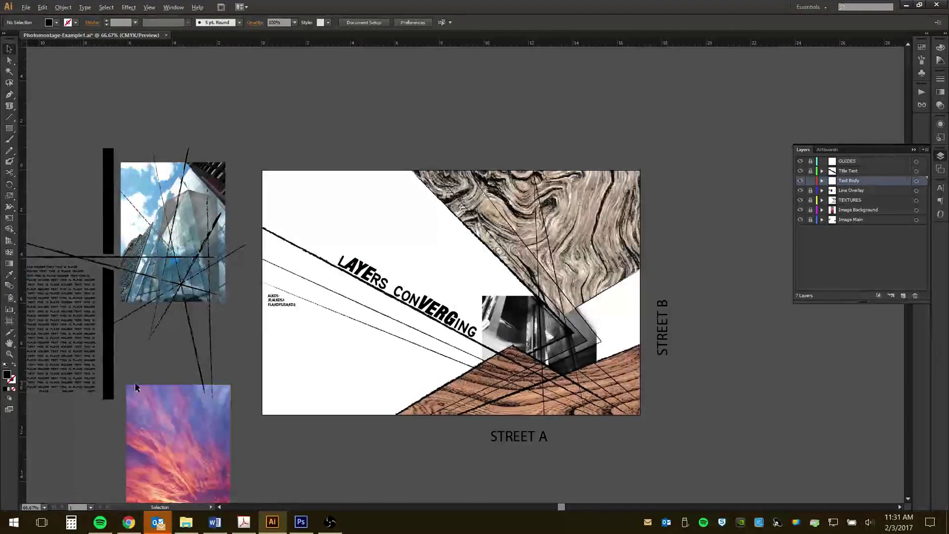
pyautogui.scroll(-1, 545, 377)
pyautogui.scroll(1, 105, 413)
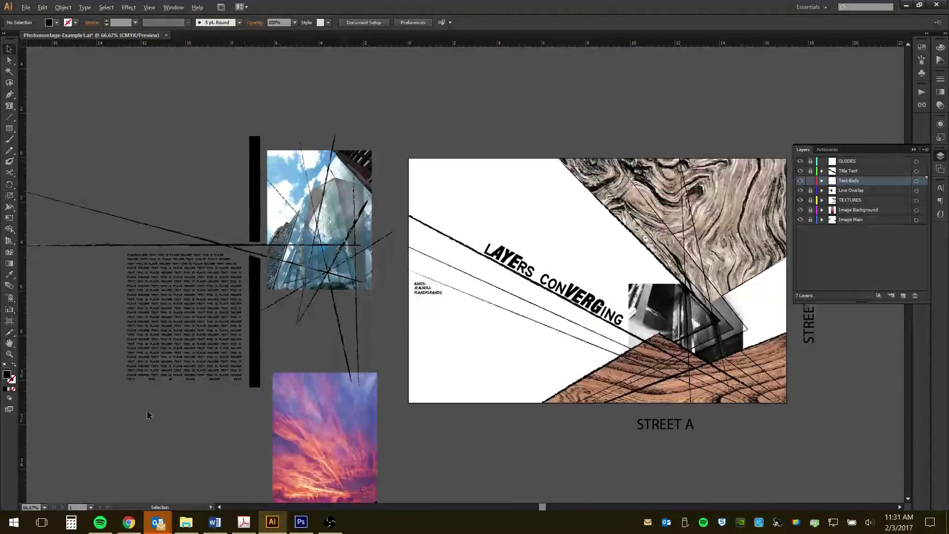
pyautogui.scroll(1, 400, 388)
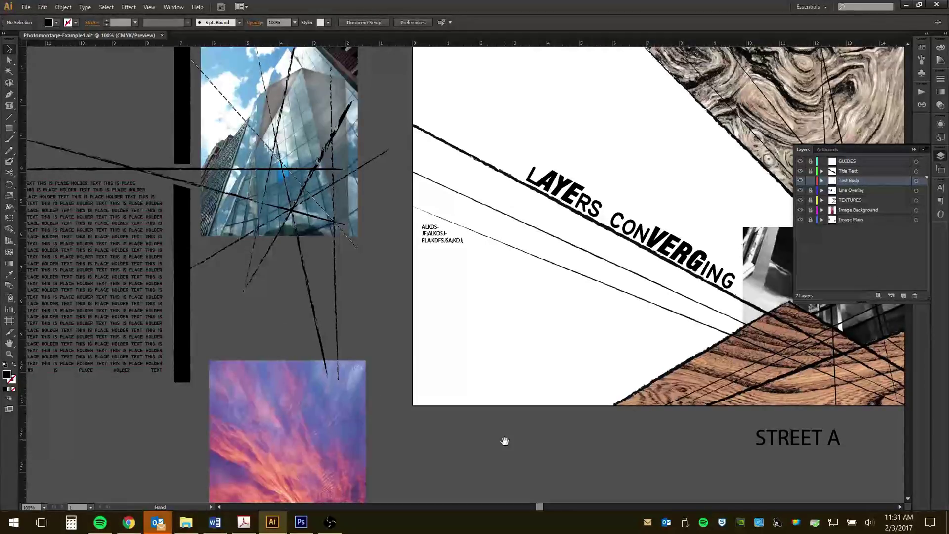
pyautogui.moveTo(504, 441); pyautogui.dragTo(689, 458)
pyautogui.doubleClick(301, 336)
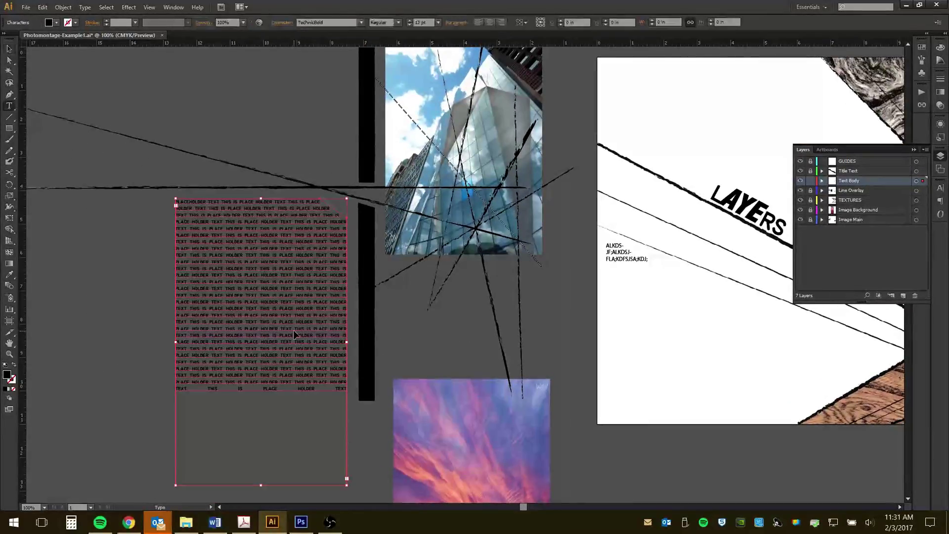
pyautogui.moveTo(348, 390); pyautogui.dragTo(173, 201)
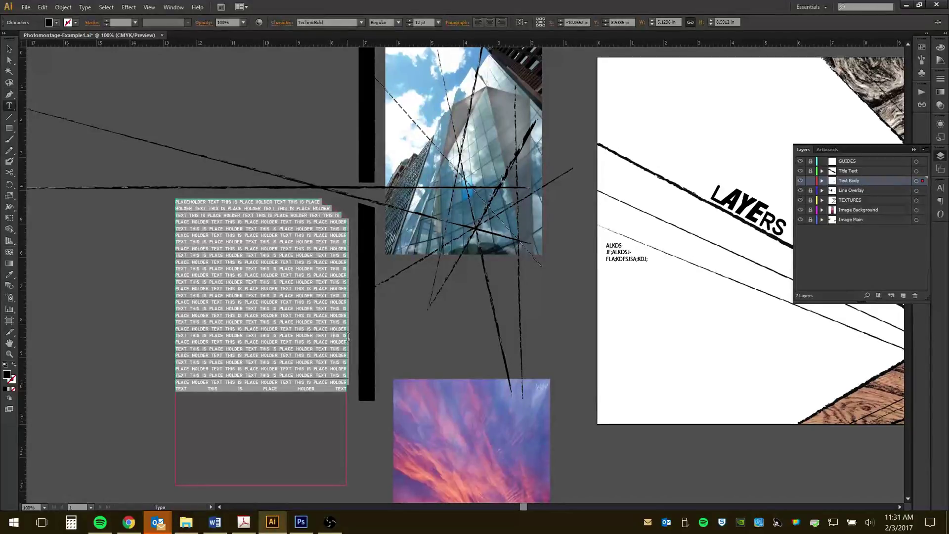
# Replace all the filler text in the shaped frame with the copied placeholder paragraph
pyautogui.click(639, 260)
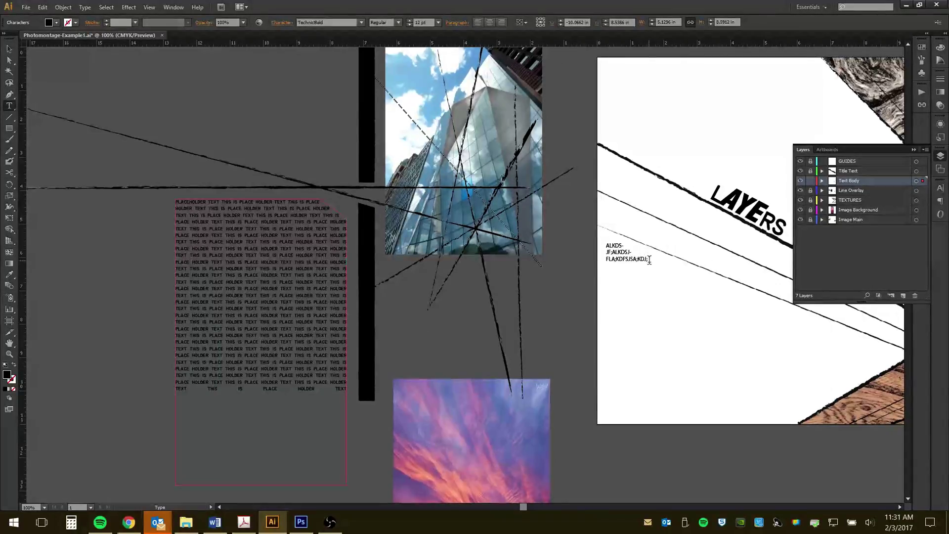
pyautogui.click(649, 260)
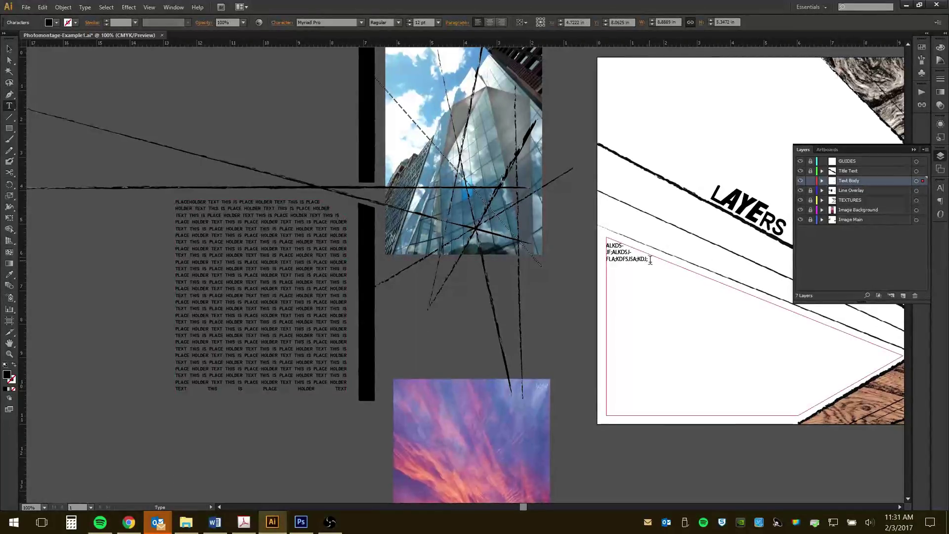
pyautogui.hotkey('ctrl', 'a')
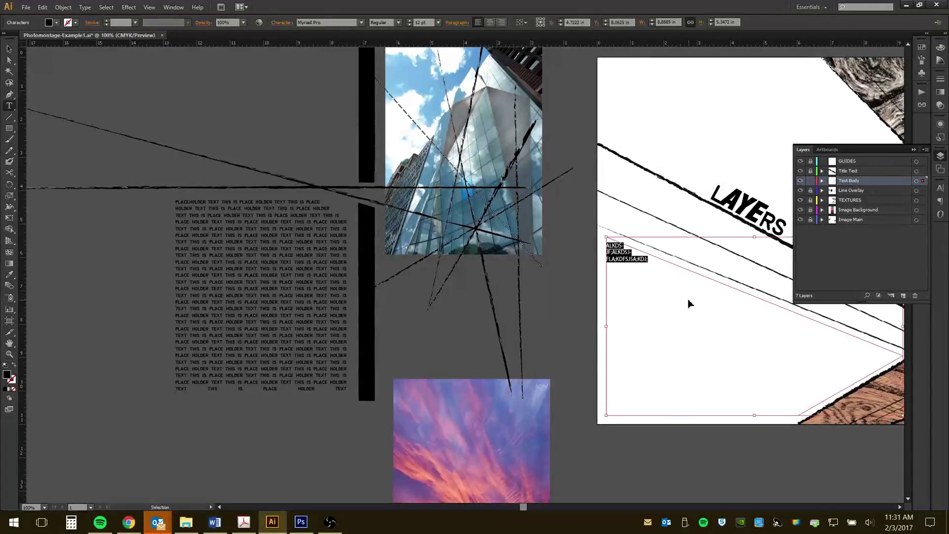
pyautogui.hotkey('ctrl', 'v')
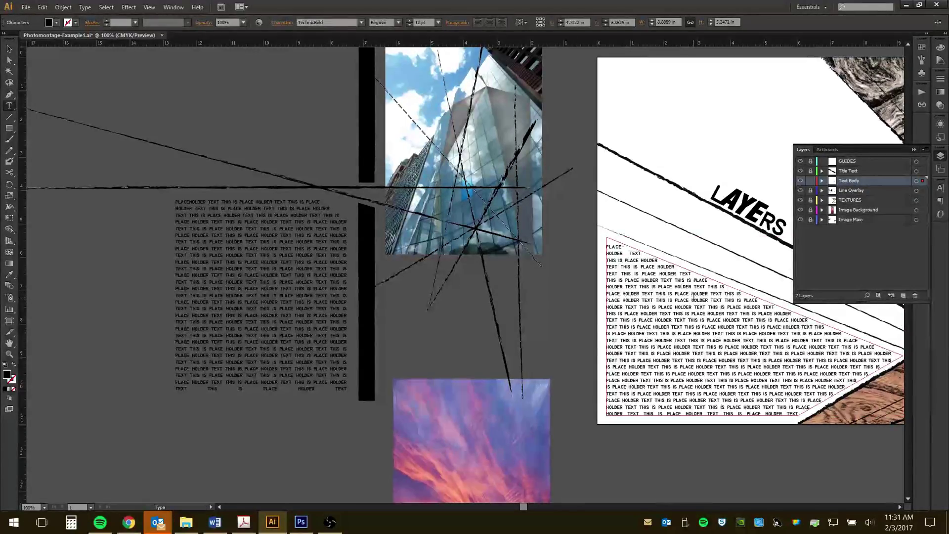
pyautogui.click(9, 49)
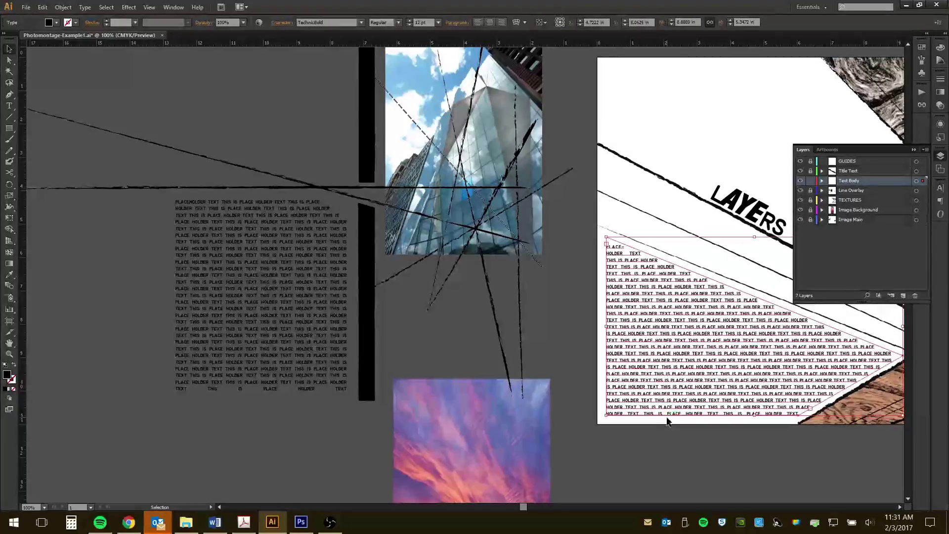
pyautogui.click(622, 216)
# Deselect the shaped body text and lock the Text Body layer
pyautogui.doubleClick(628, 274)
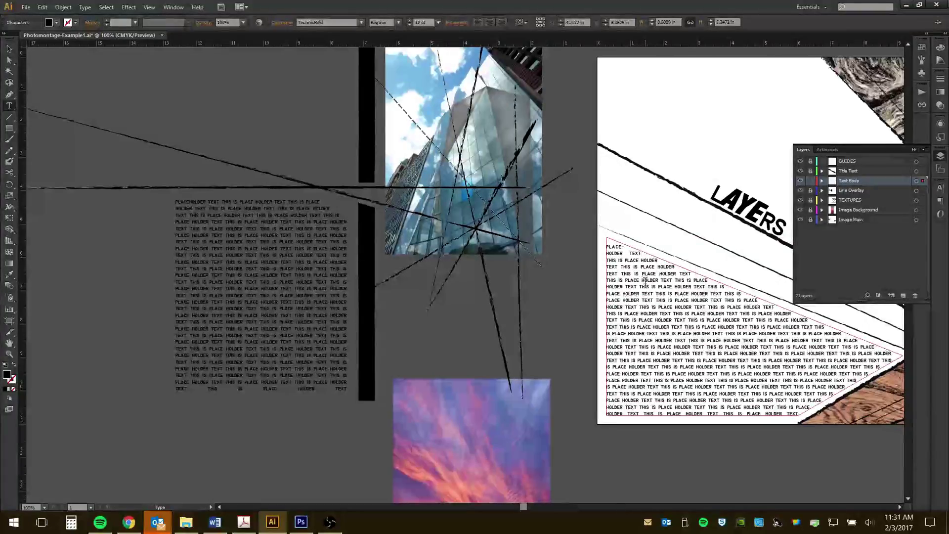
pyautogui.click(9, 51)
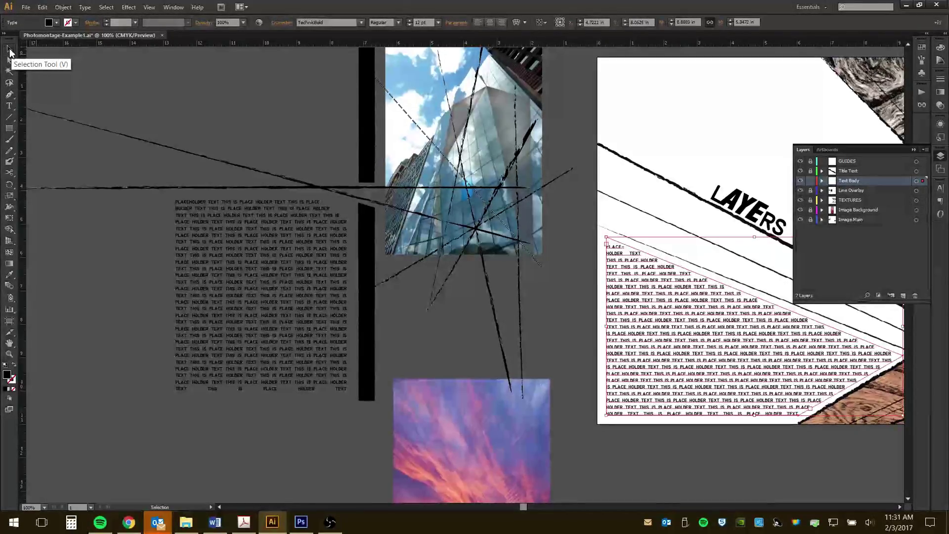
pyautogui.click(631, 214)
pyautogui.moveTo(631, 214); pyautogui.dragTo(330, 333)
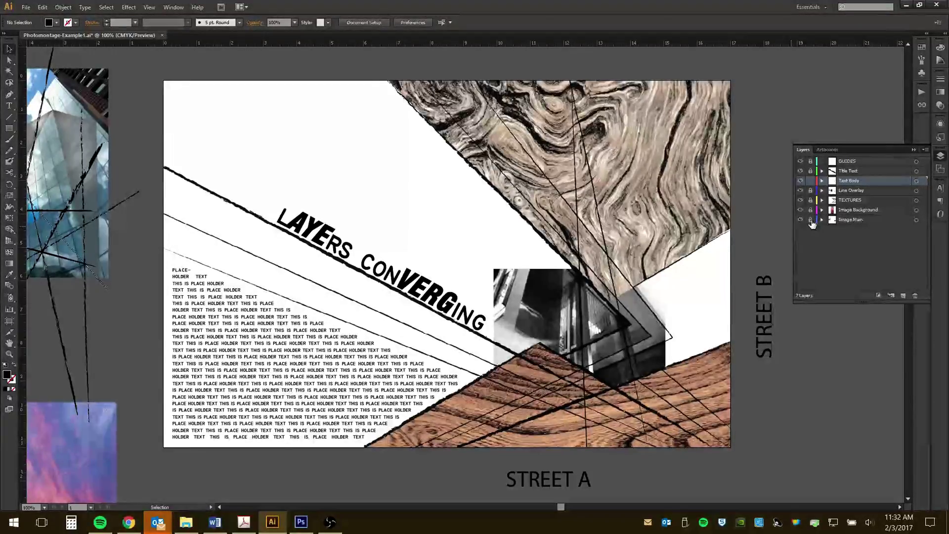
pyautogui.click(811, 183)
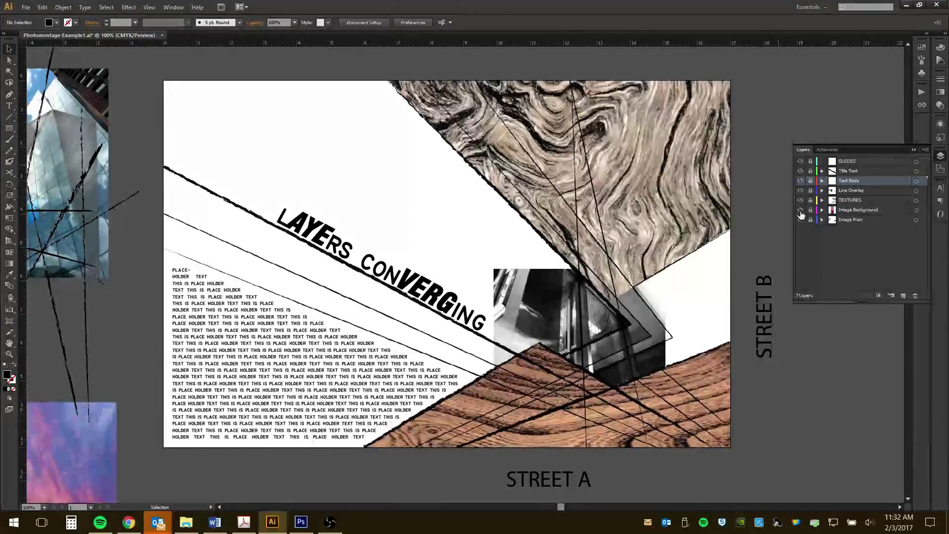
# Toggle the Image Background layer's visibility off and on, then make that layer active and unlock it
pyautogui.click(801, 211)
pyautogui.click(801, 211)
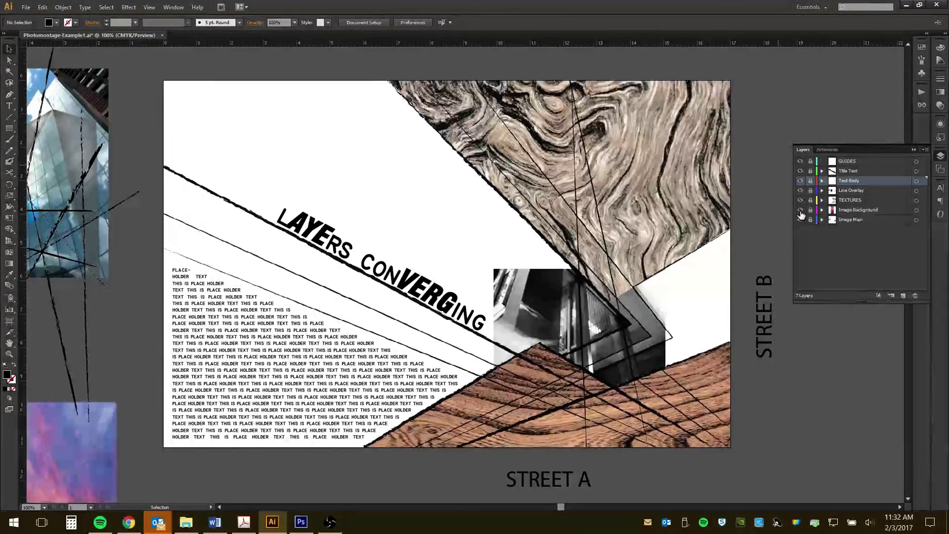
pyautogui.click(852, 210)
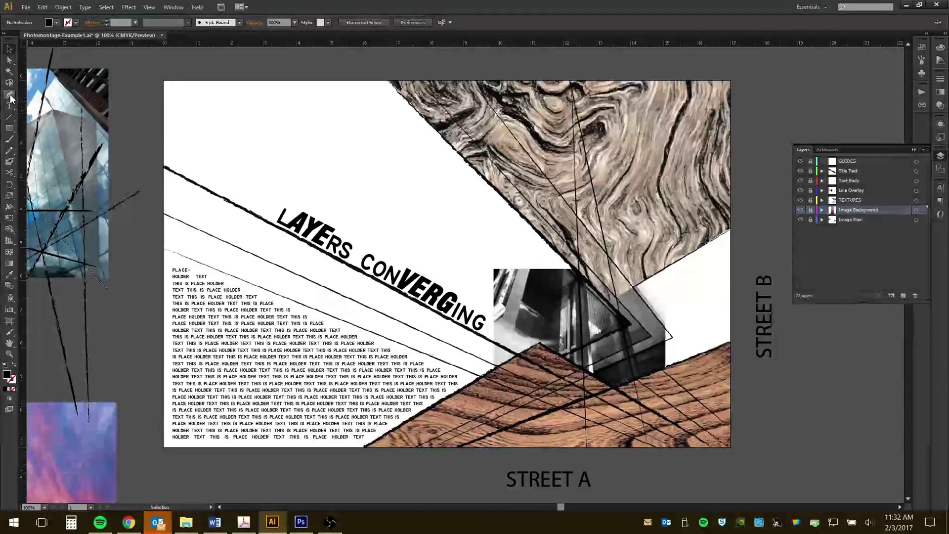
pyautogui.click(810, 209)
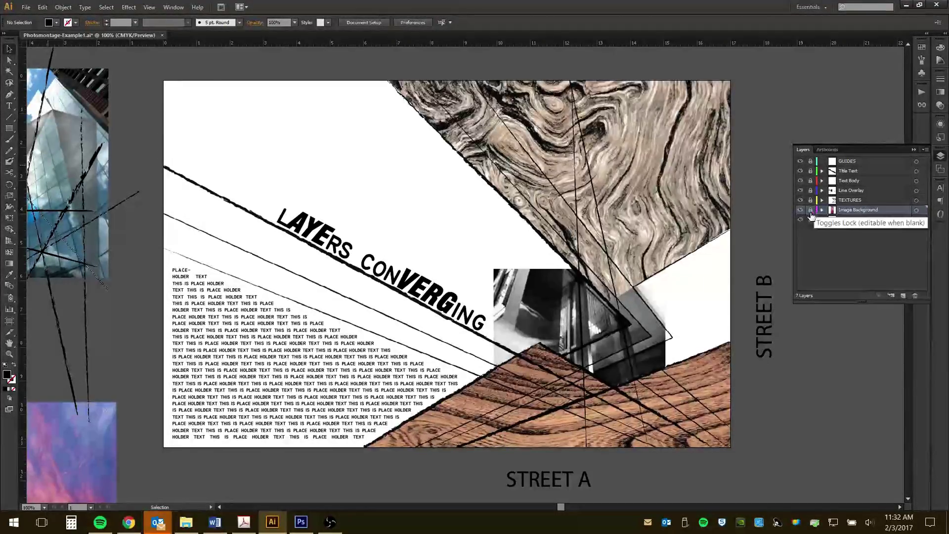
# Start a Pen path on the Image Background layer, placing anchors where the overlay lines intersect over the lower wood texture
pyautogui.click(9, 95)
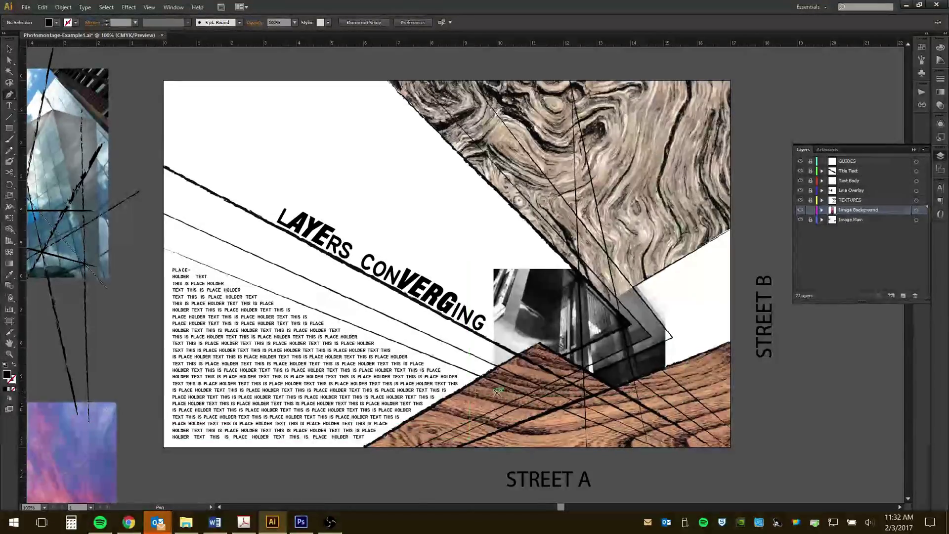
pyautogui.press('alt')
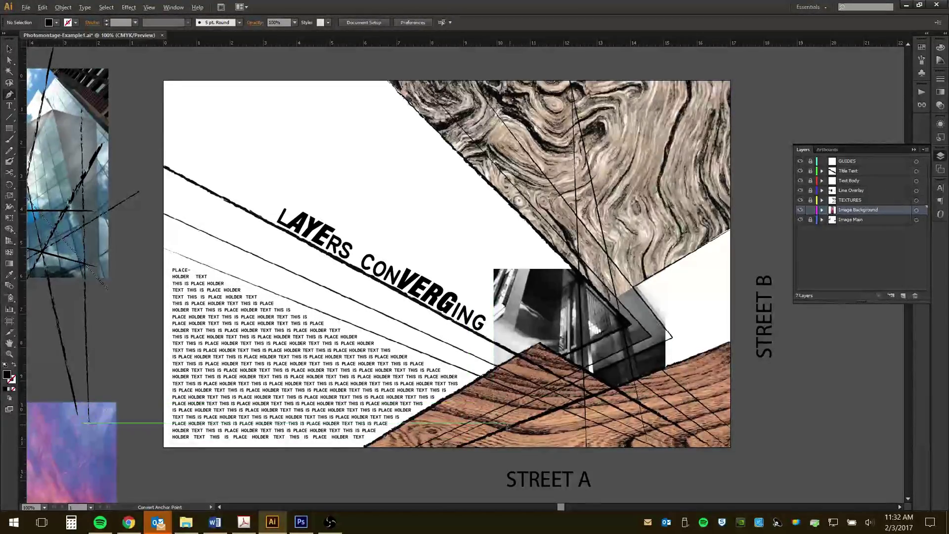
pyautogui.scroll(3, 545, 420)
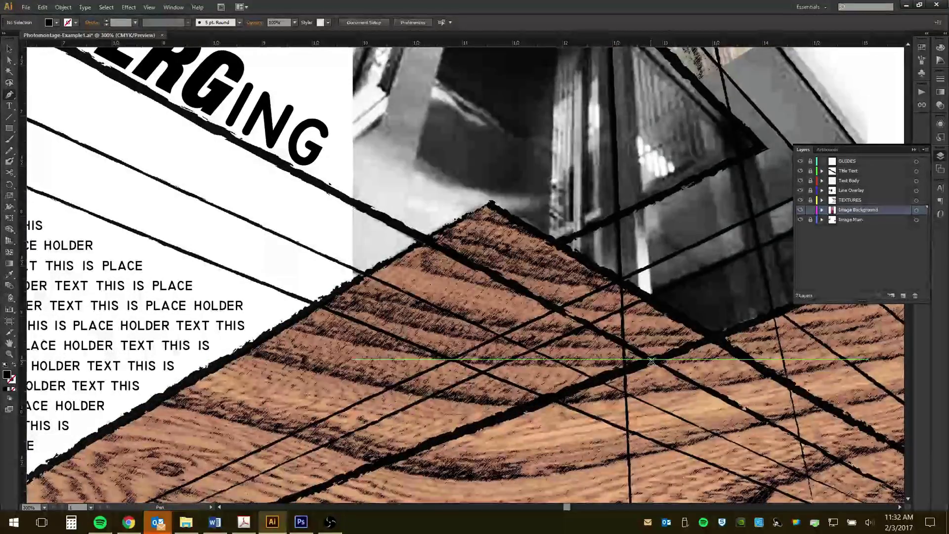
pyautogui.click(652, 361)
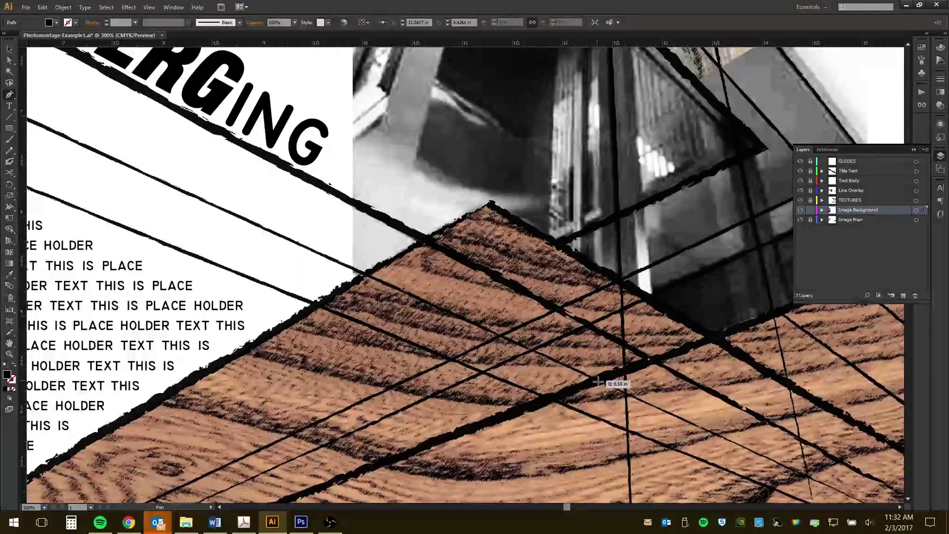
pyautogui.click(550, 401)
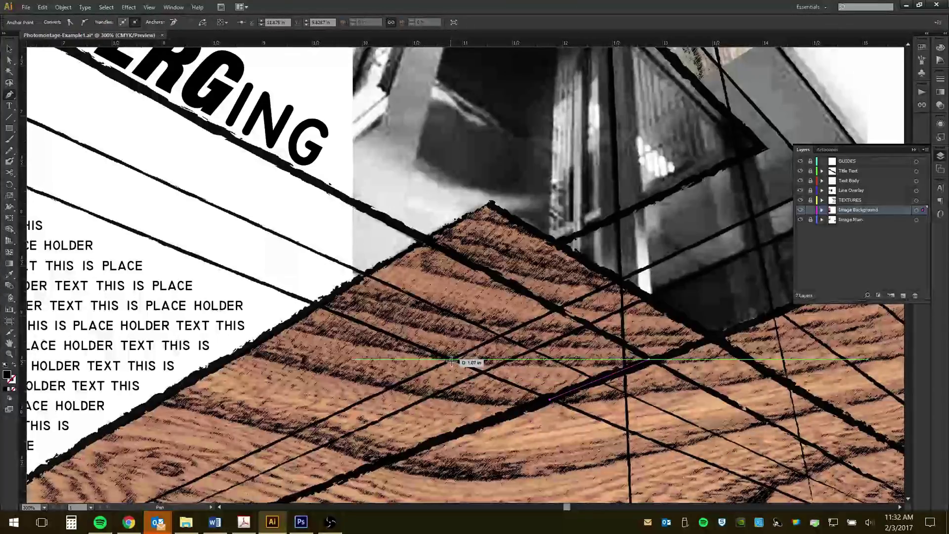
pyautogui.click(450, 360)
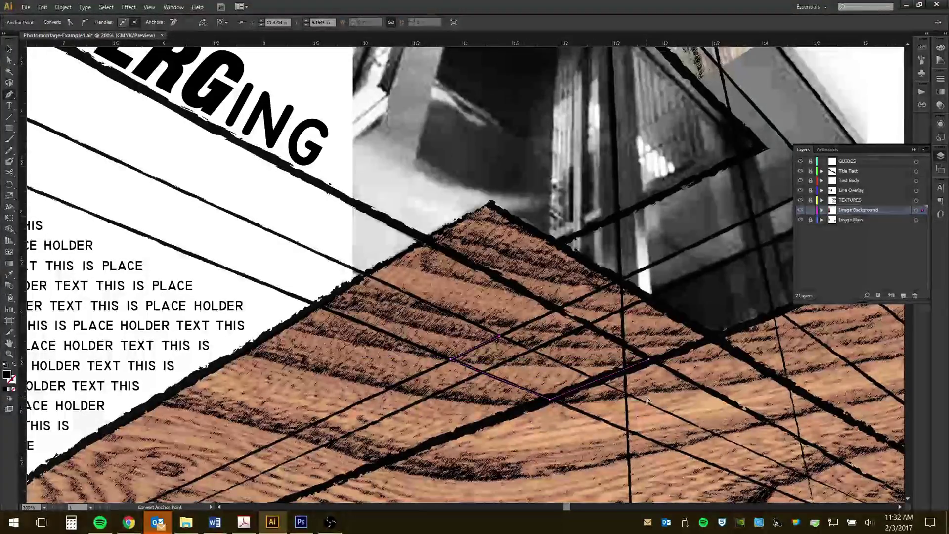
# Extend the path along the upper thin line to the artboard's left edge and up to the start of the thick title line
pyautogui.hotkey('ctrl', '1')
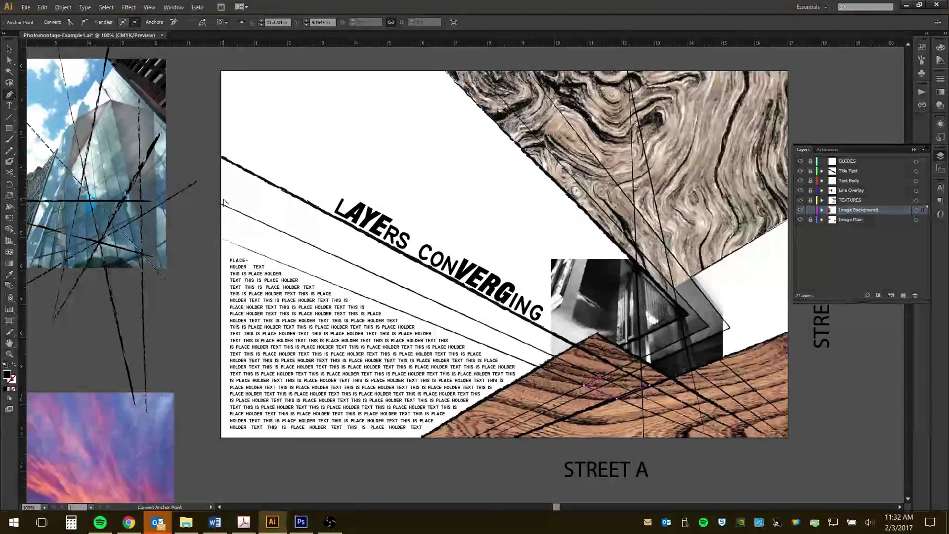
pyautogui.scroll(2, 221, 205)
pyautogui.scroll(1, 221, 205)
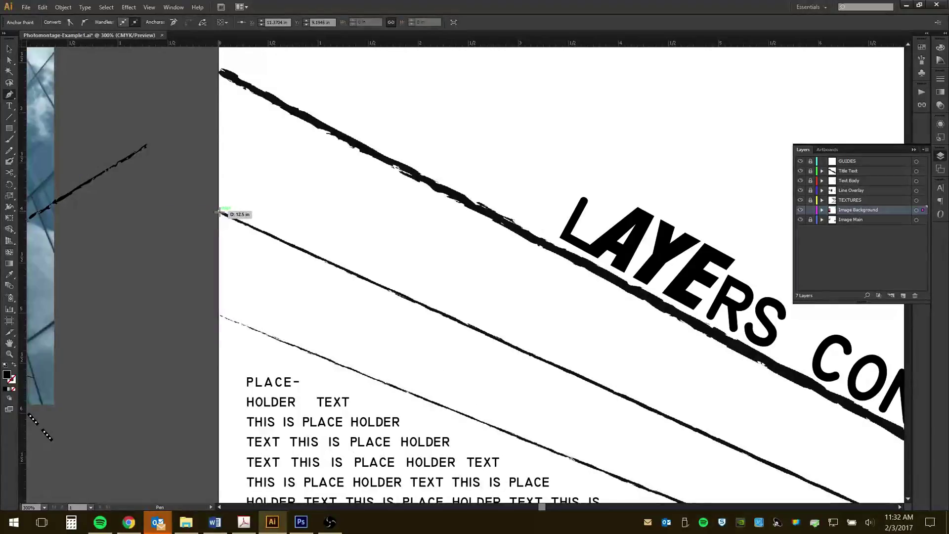
pyautogui.click(221, 212)
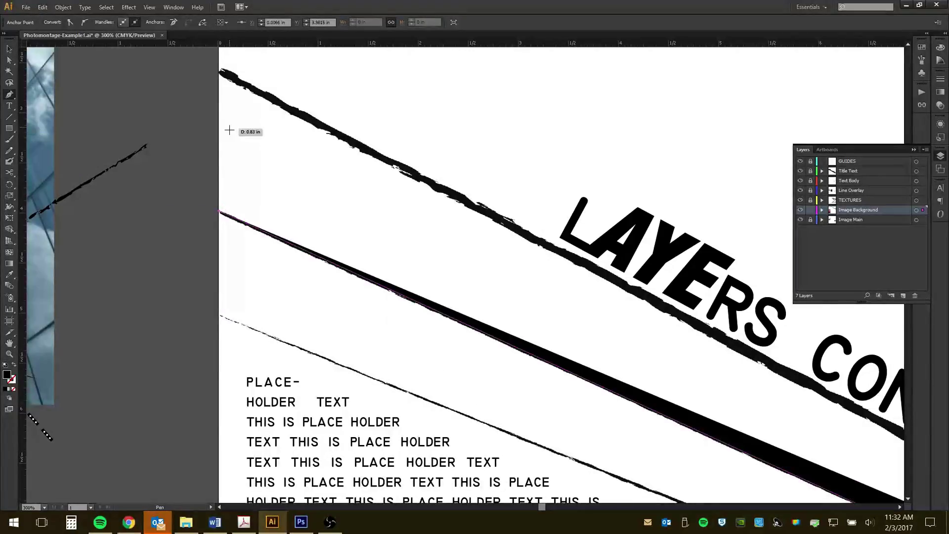
pyautogui.click(221, 70)
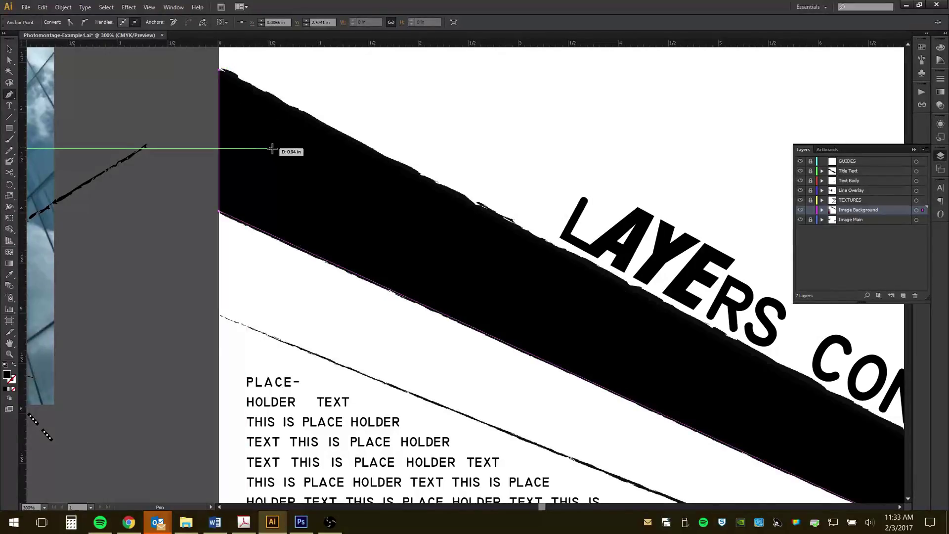
# Close the path along the thick title line at its starting anchor on the lower wood texture
pyautogui.hotkey('ctrl', '-')
pyautogui.hotkey('ctrl', '-')
pyautogui.hotkey('ctrl', '-')
pyautogui.hotkey('ctrl', '-')
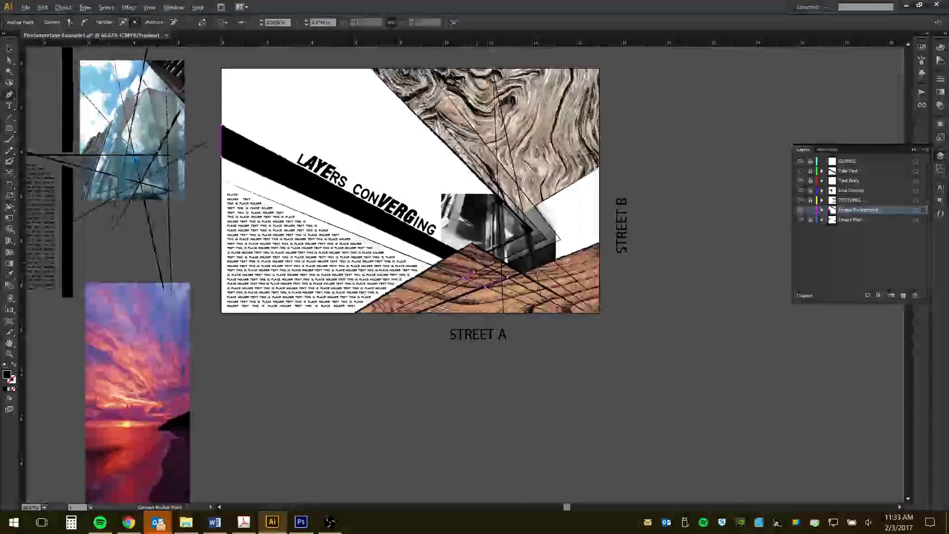
pyautogui.scroll(6, 525, 288)
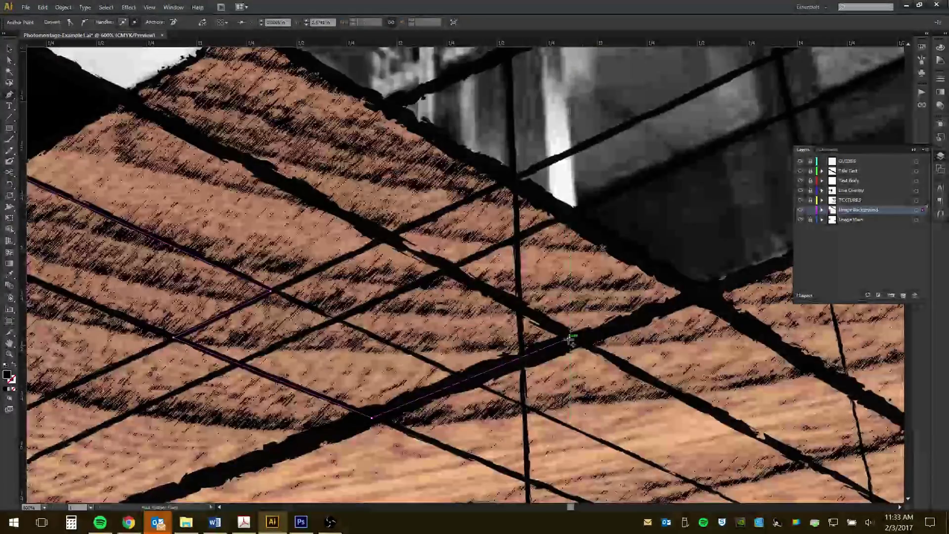
pyautogui.click(571, 339)
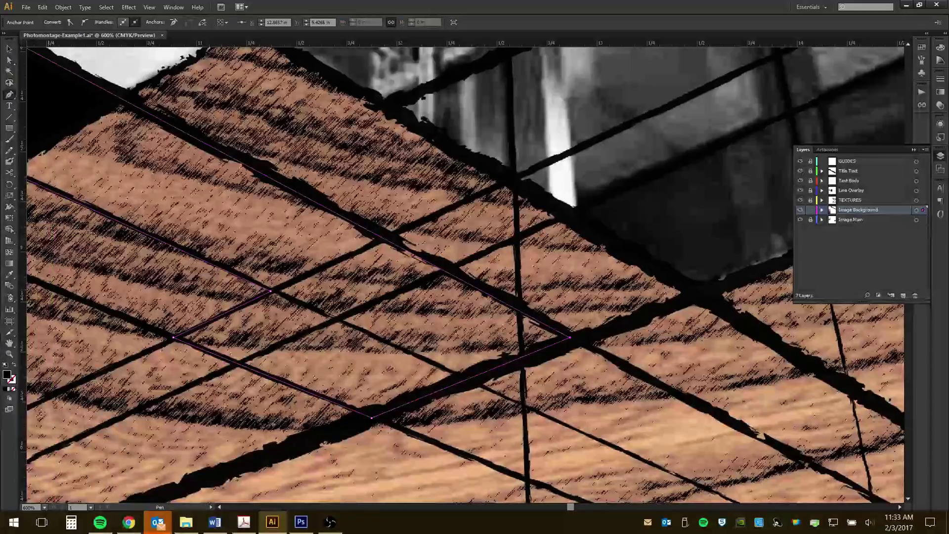
pyautogui.doubleClick(10, 346)
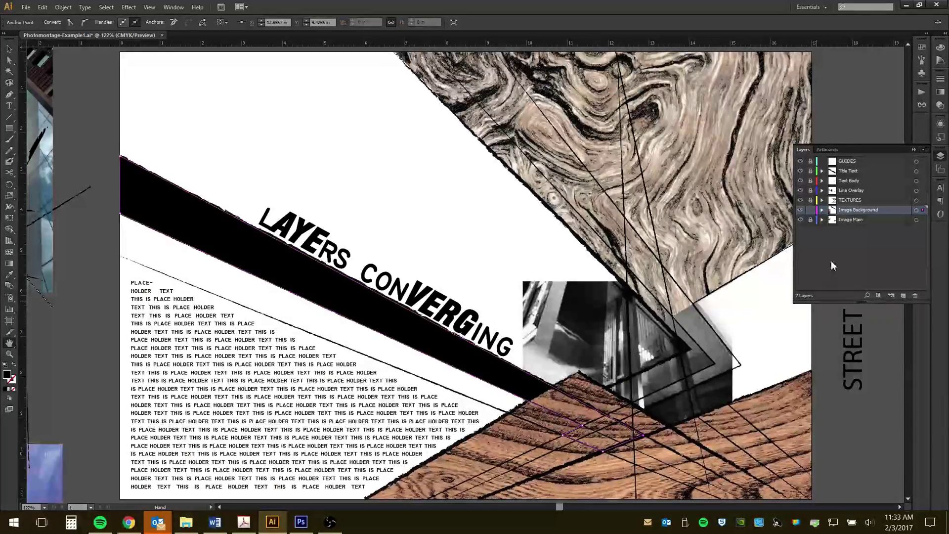
# Move the Image Background layer above TEXTURES and set the black diagonal band's opacity to 70%
pyautogui.moveTo(850, 199); pyautogui.dragTo(855, 213)
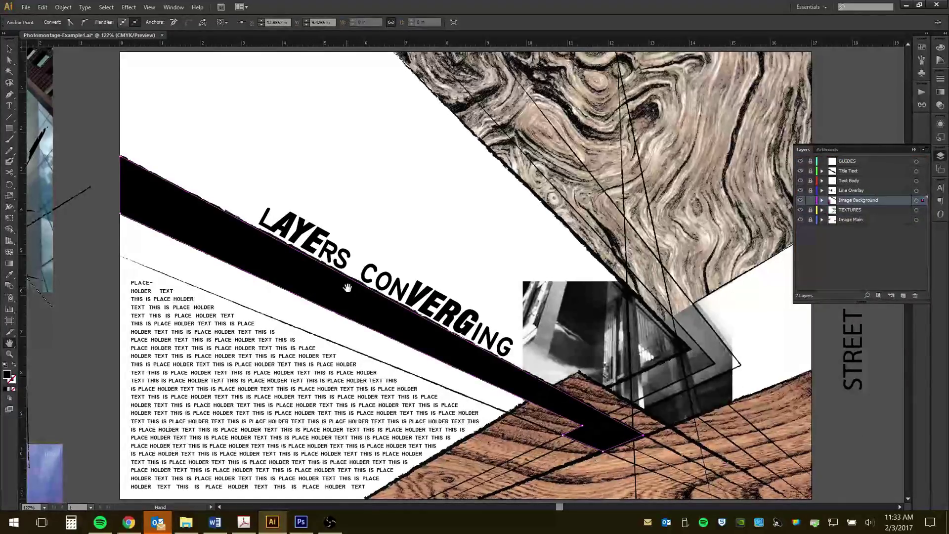
pyautogui.click(10, 51)
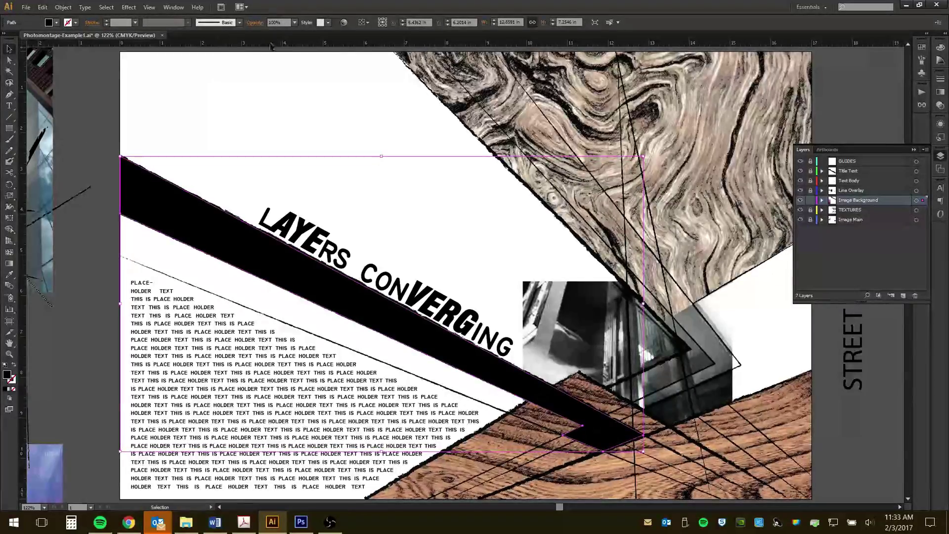
pyautogui.click(295, 23)
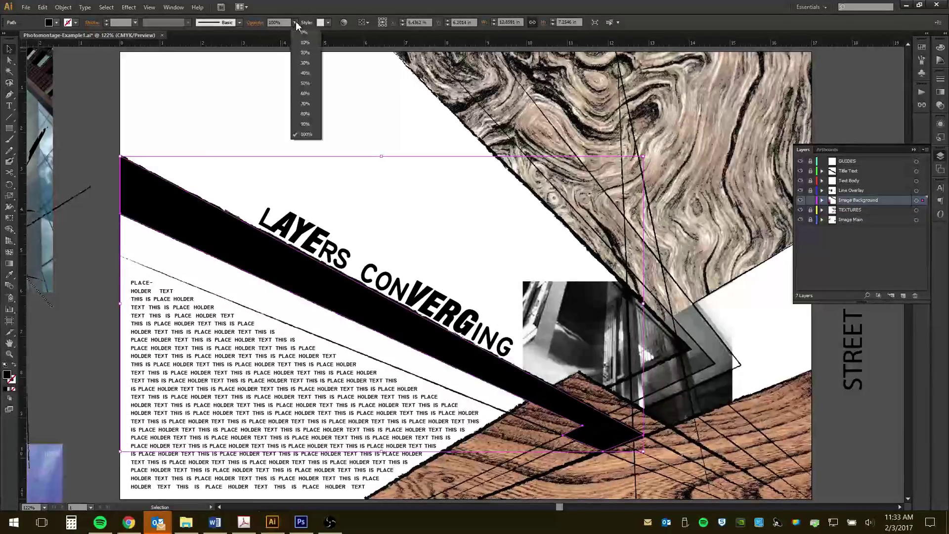
pyautogui.click(305, 94)
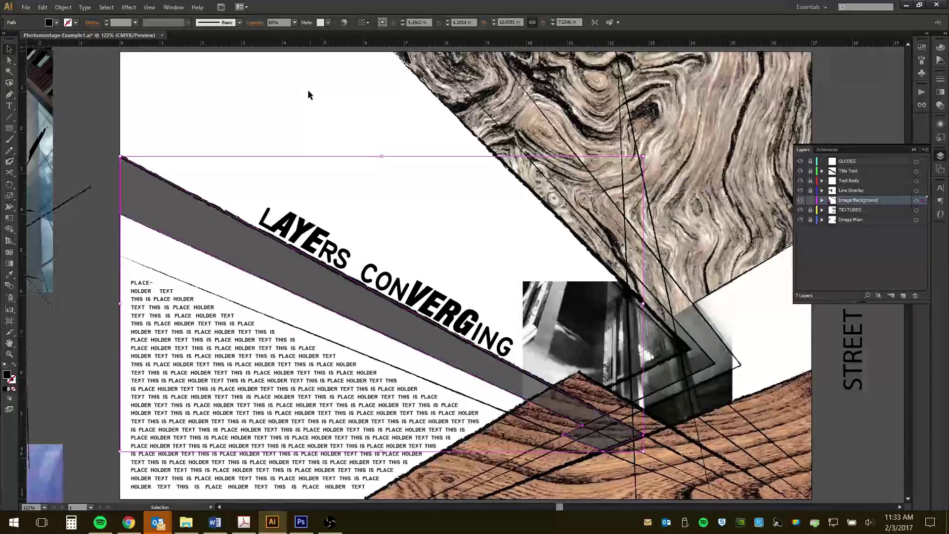
pyautogui.click(295, 22)
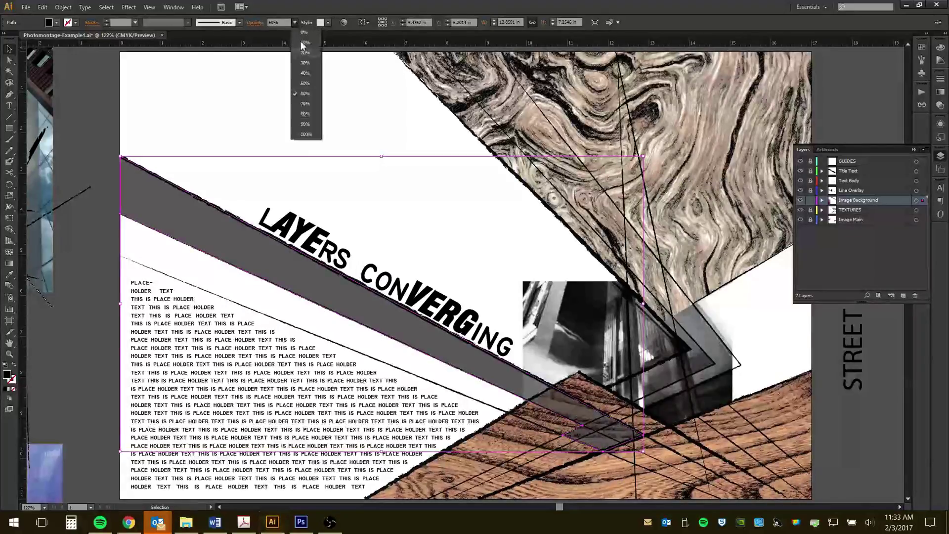
pyautogui.click(305, 108)
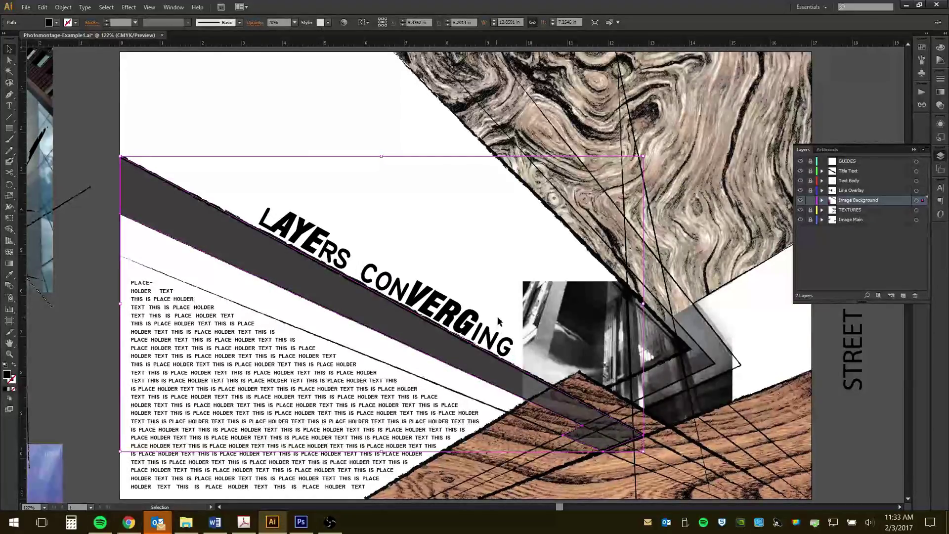
pyautogui.click(105, 128)
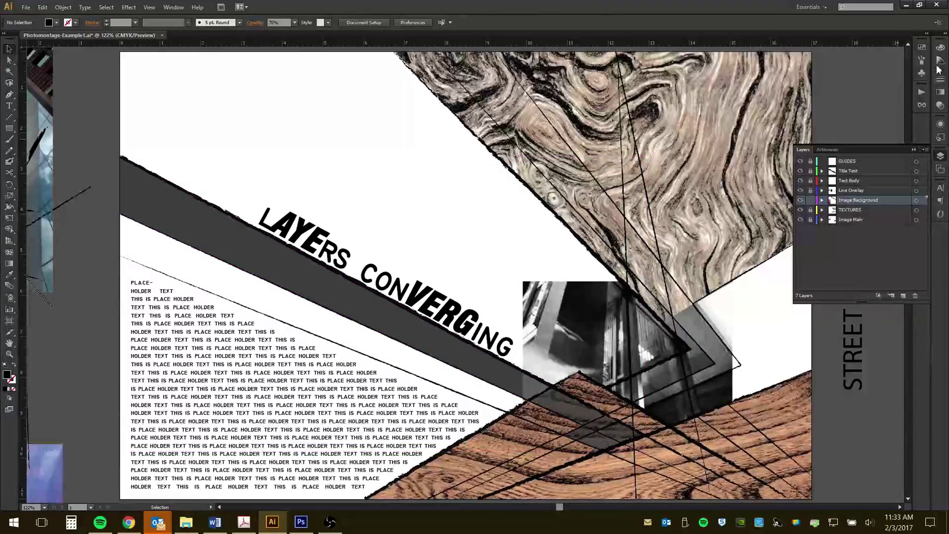
# Show the swatches and sample a purple from the sunset sky image with the Eyedropper
pyautogui.click(921, 47)
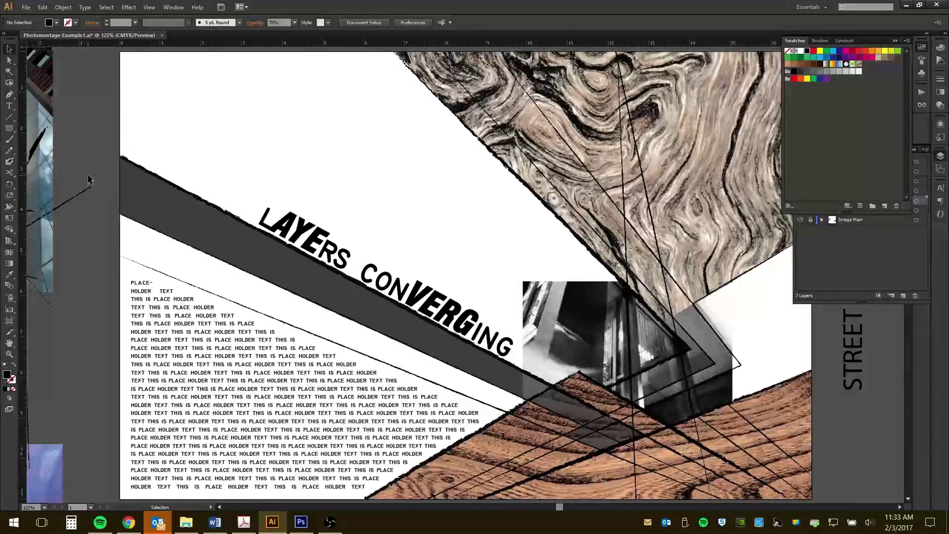
pyautogui.click(9, 275)
pyautogui.hotkey('ctrl', '-')
pyautogui.hotkey('ctrl', '-')
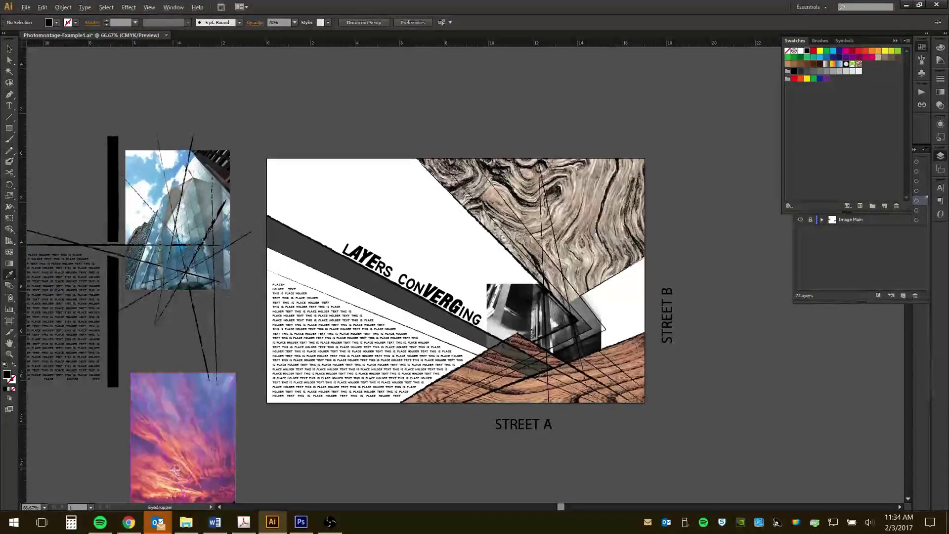
pyautogui.scroll(3, 174, 466)
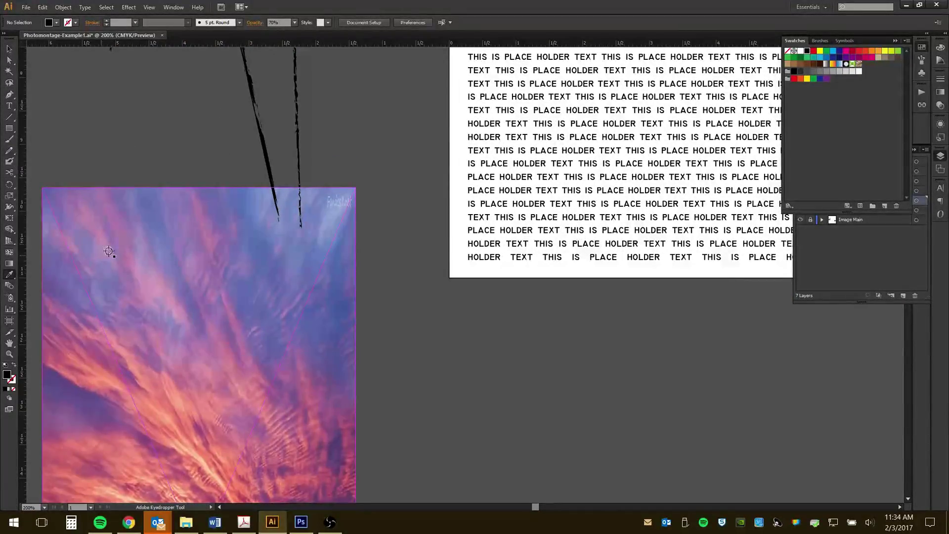
pyautogui.click(10, 275)
pyautogui.click(235, 306)
pyautogui.scroll(-3, 213, 362)
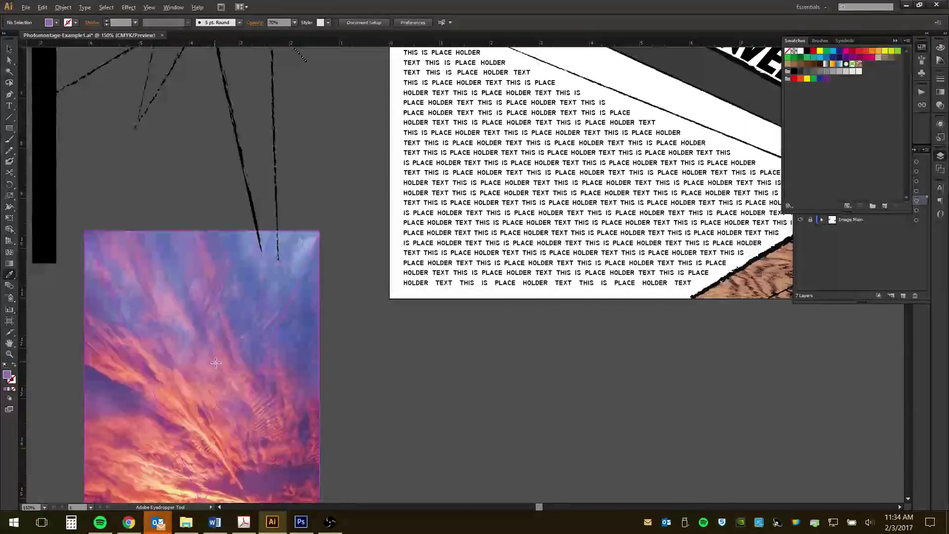
pyautogui.scroll(1, 272, 361)
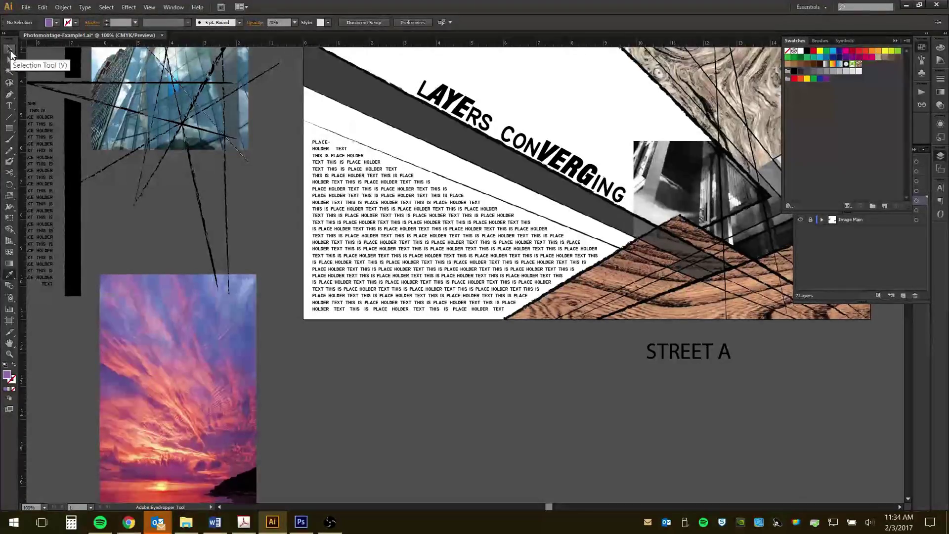
# Add the sampled purple fill color to the document's swatches
pyautogui.click(10, 49)
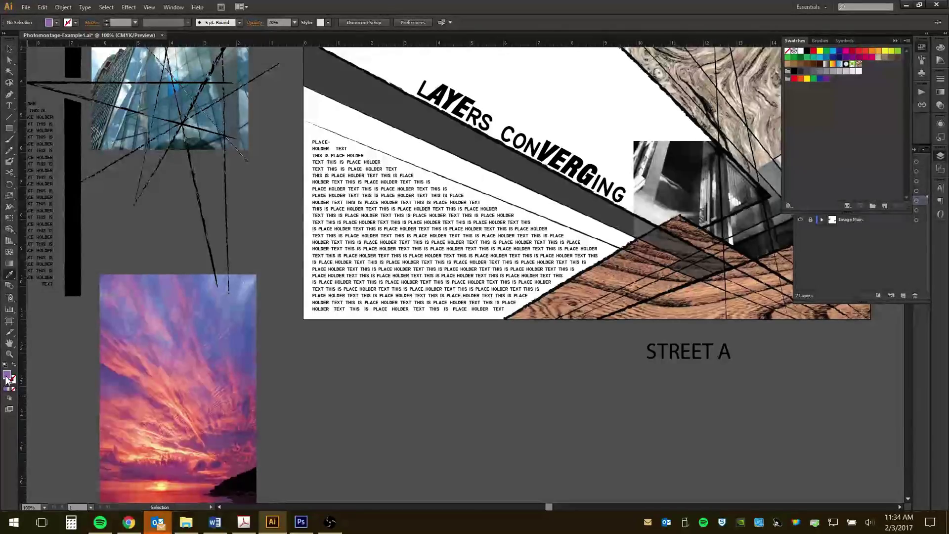
pyautogui.moveTo(309, 266); pyautogui.dragTo(846, 80)
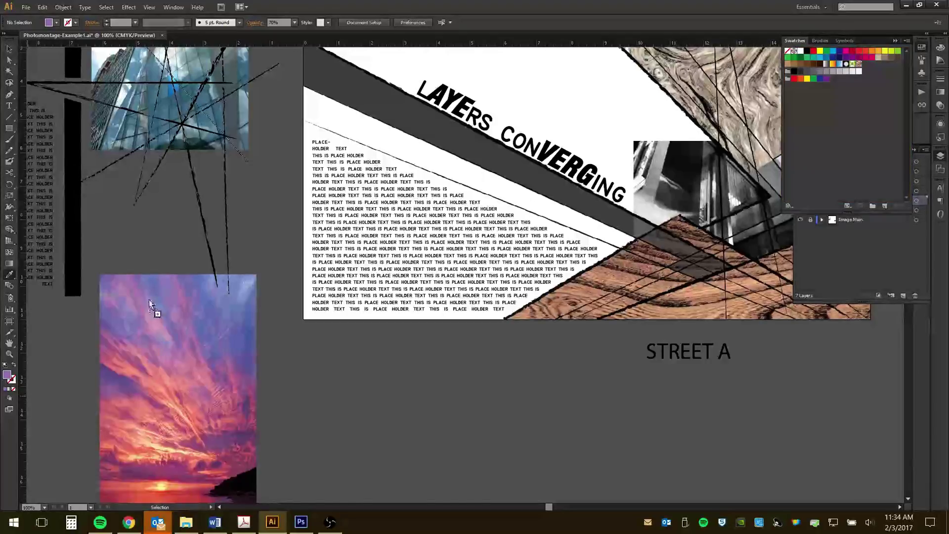
pyautogui.moveTo(7, 375); pyautogui.dragTo(843, 82)
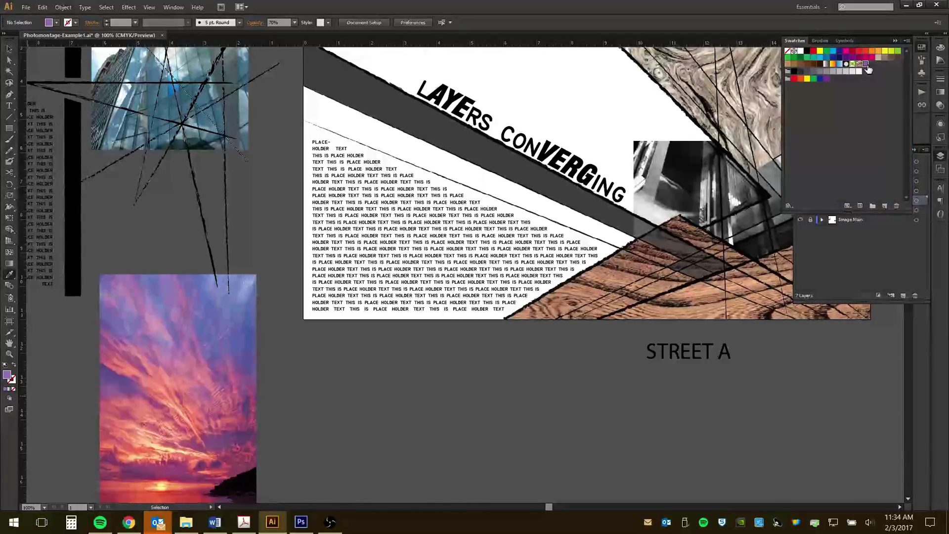
# Select the diagonal band below the title and fill it with the new purple swatch
pyautogui.scroll(1, 575, 134)
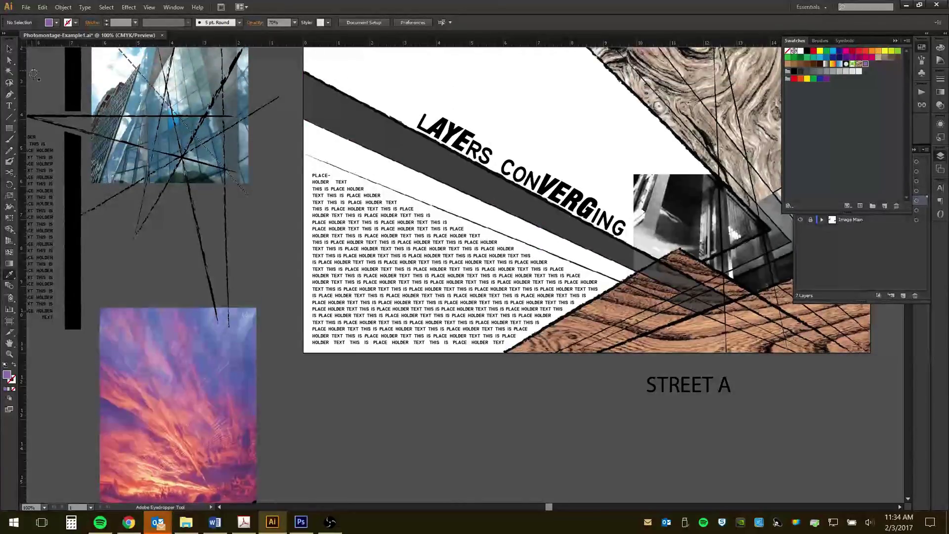
pyautogui.click(9, 50)
pyautogui.click(403, 164)
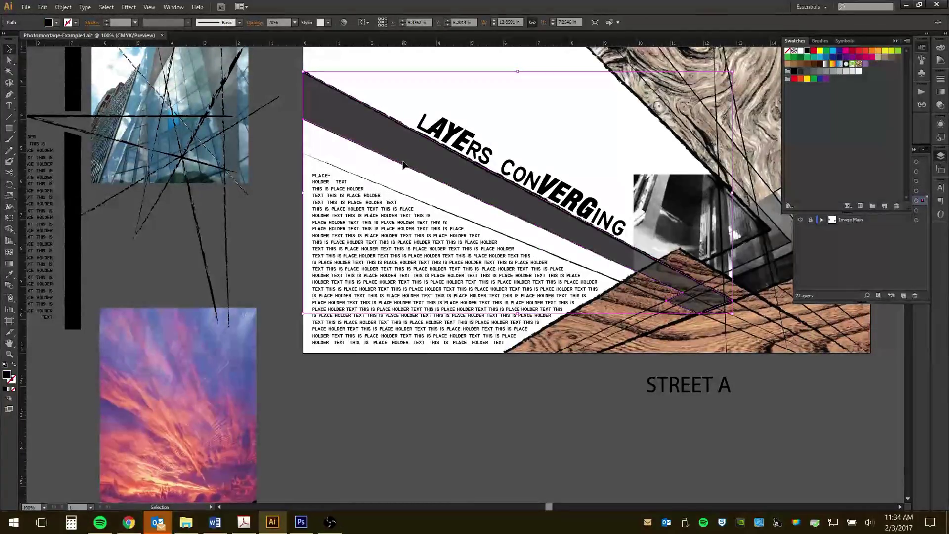
pyautogui.click(866, 64)
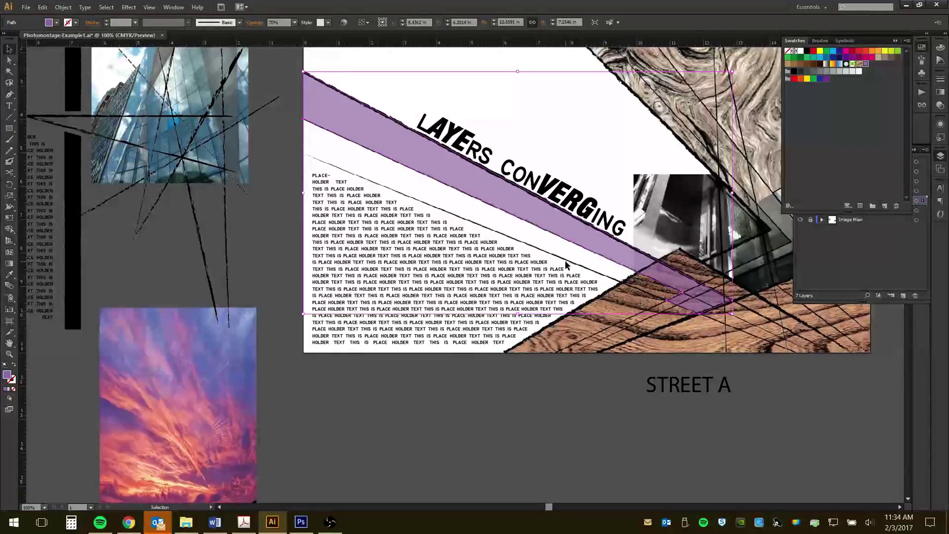
# Try the cyan swatch on the diagonal band, replace it with the darker blue swatch, and deselect the band
pyautogui.scroll(3, 559, 260)
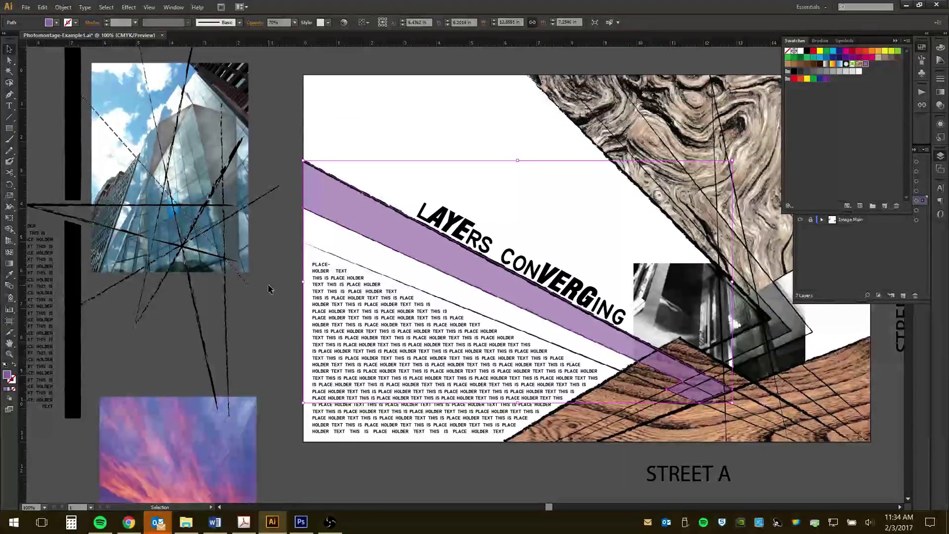
pyautogui.click(833, 52)
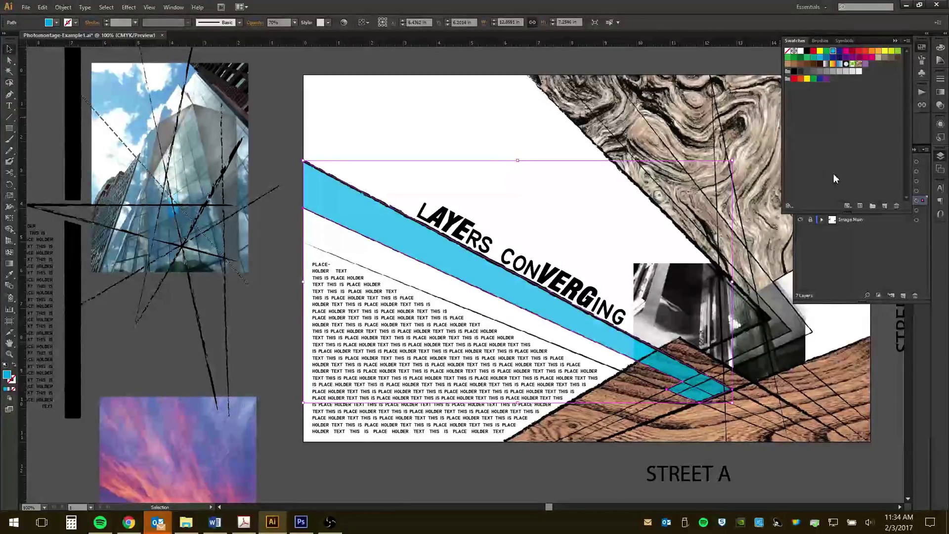
pyautogui.click(826, 57)
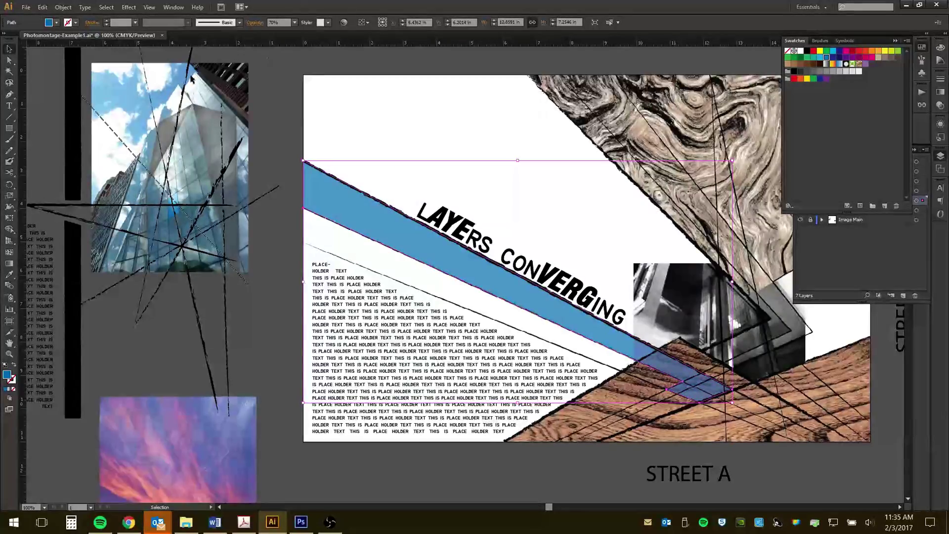
pyautogui.scroll(-1, 102, 290)
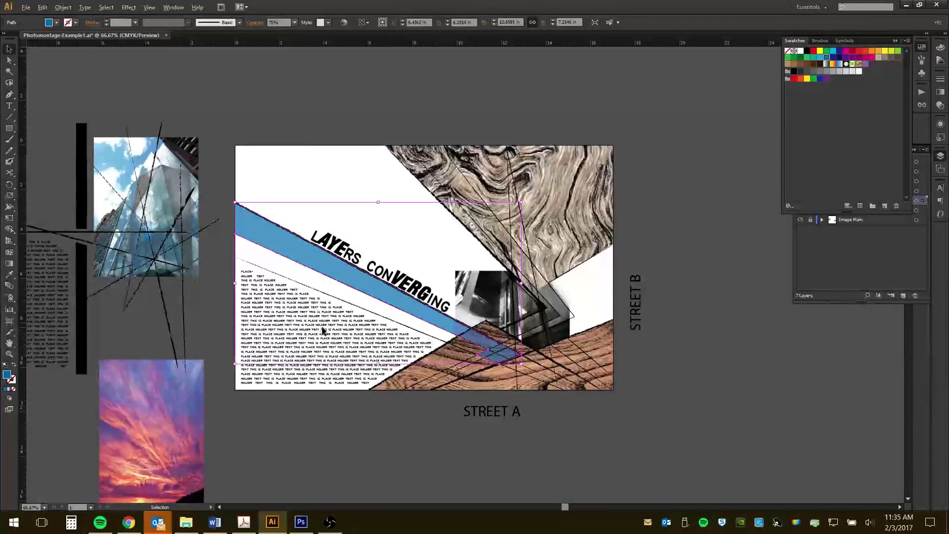
pyautogui.scroll(1, 516, 309)
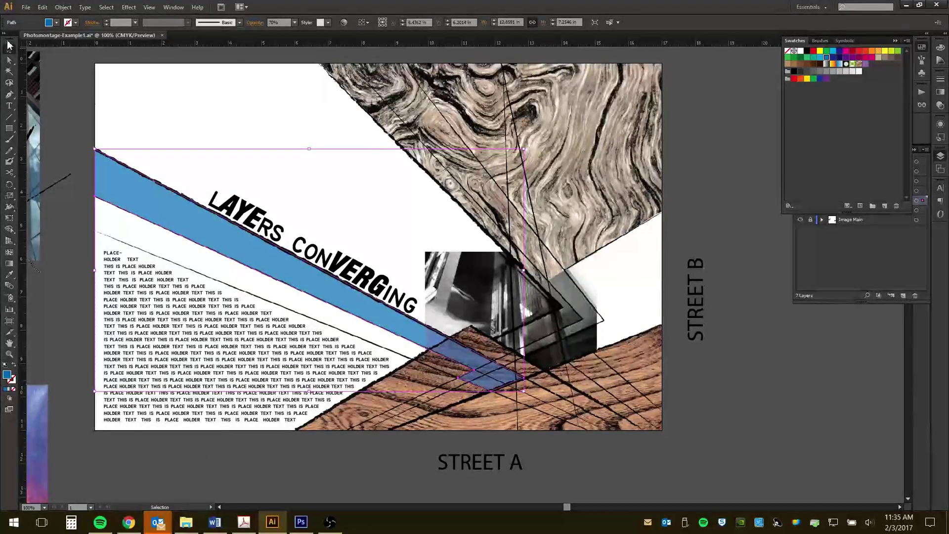
pyautogui.click(361, 218)
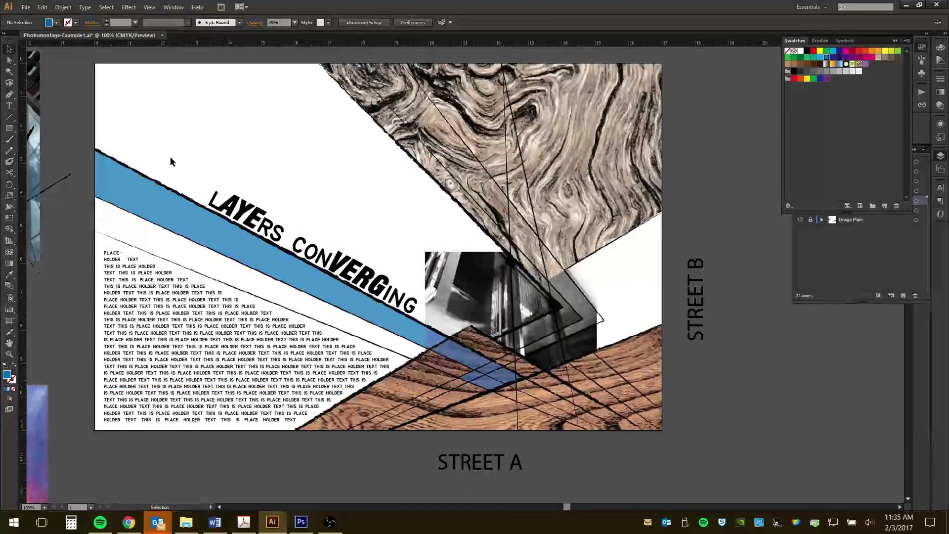
pyautogui.hotkey('ctrl', '-')
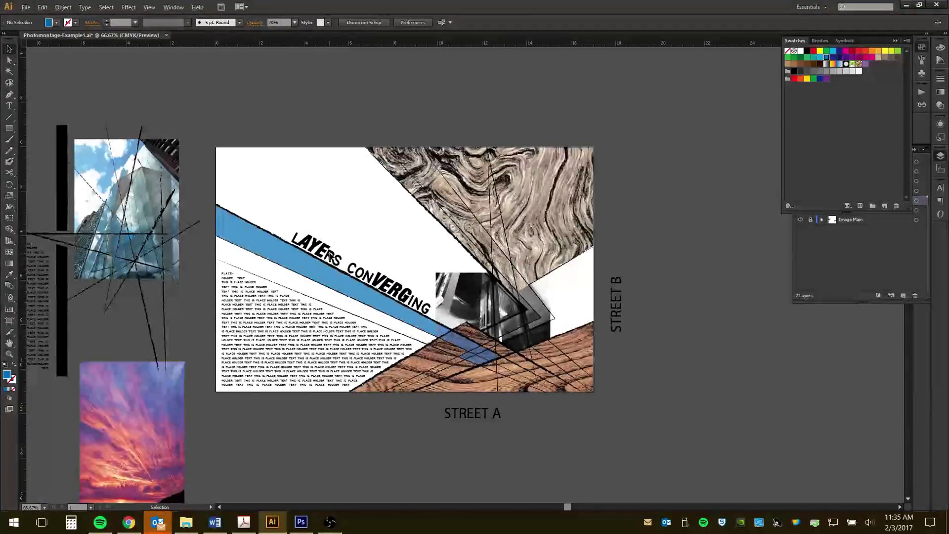
pyautogui.scroll(1, 342, 256)
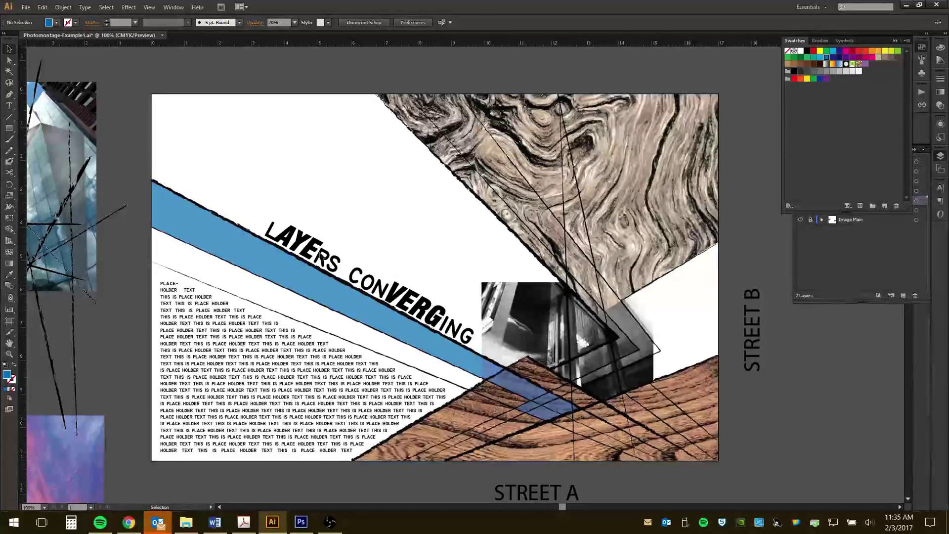
# Save the document and open its print settings with Adobe PDF as the printer
pyautogui.click(25, 7)
pyautogui.click(74, 88)
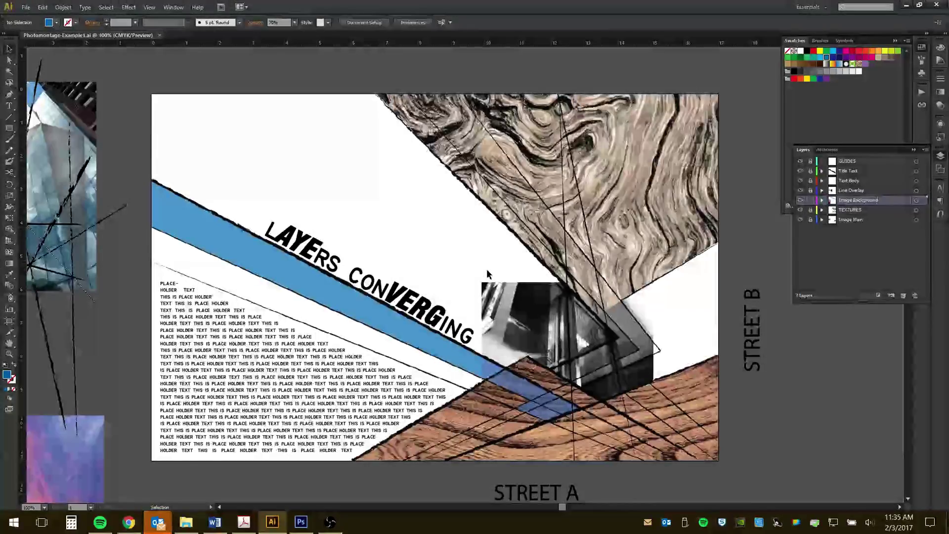
pyautogui.click(25, 8)
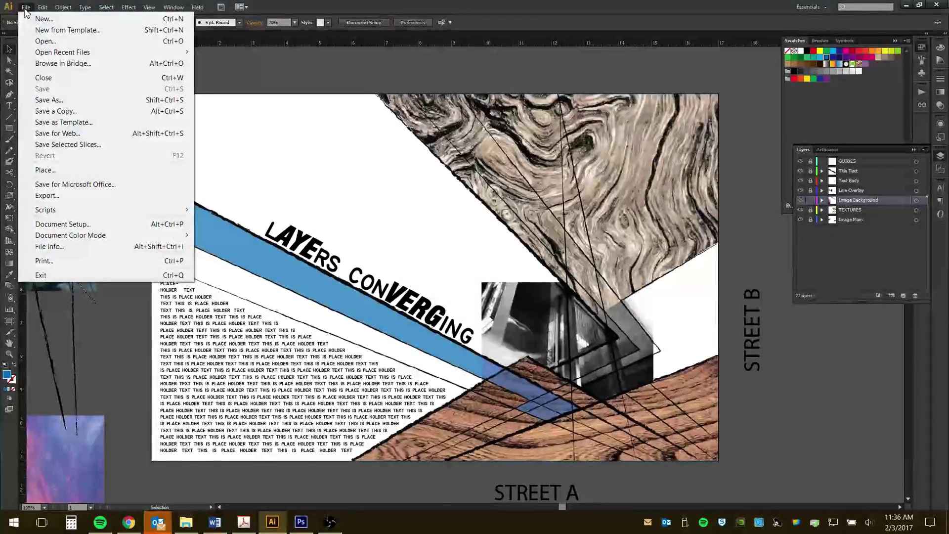
pyautogui.click(68, 263)
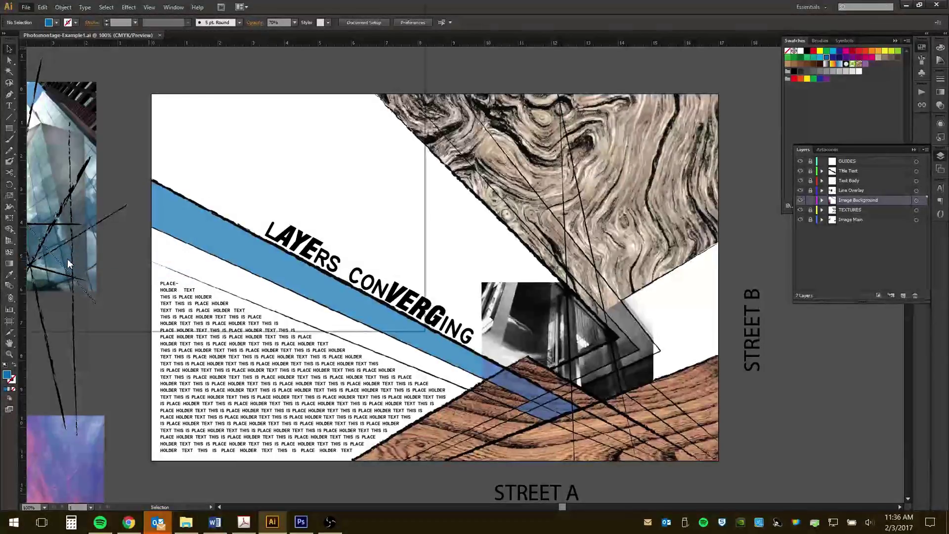
pyautogui.moveTo(207, 5); pyautogui.dragTo(293, 45)
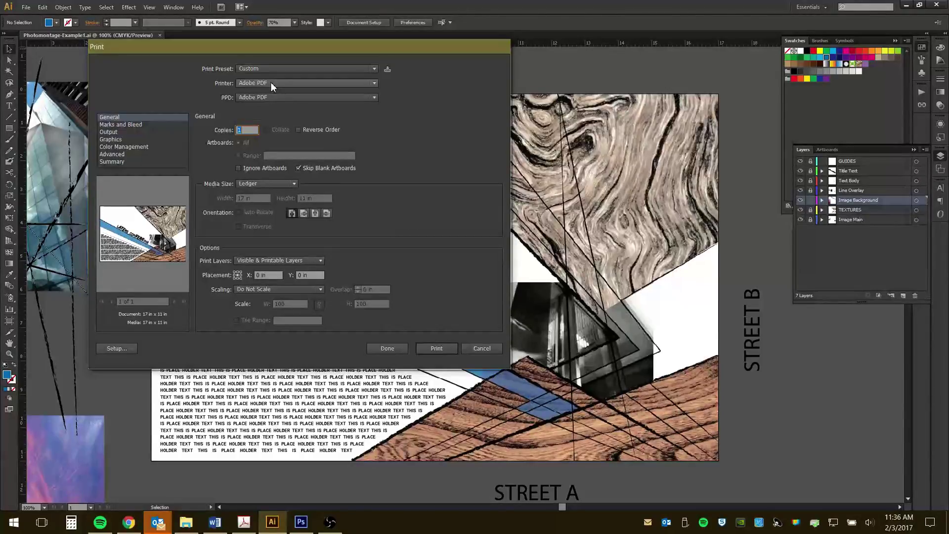
pyautogui.click(375, 84)
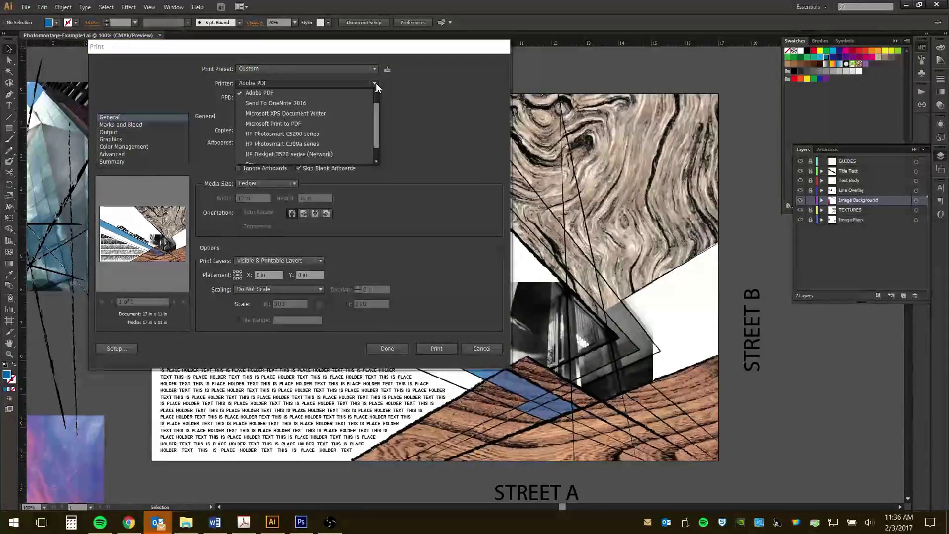
pyautogui.click(267, 94)
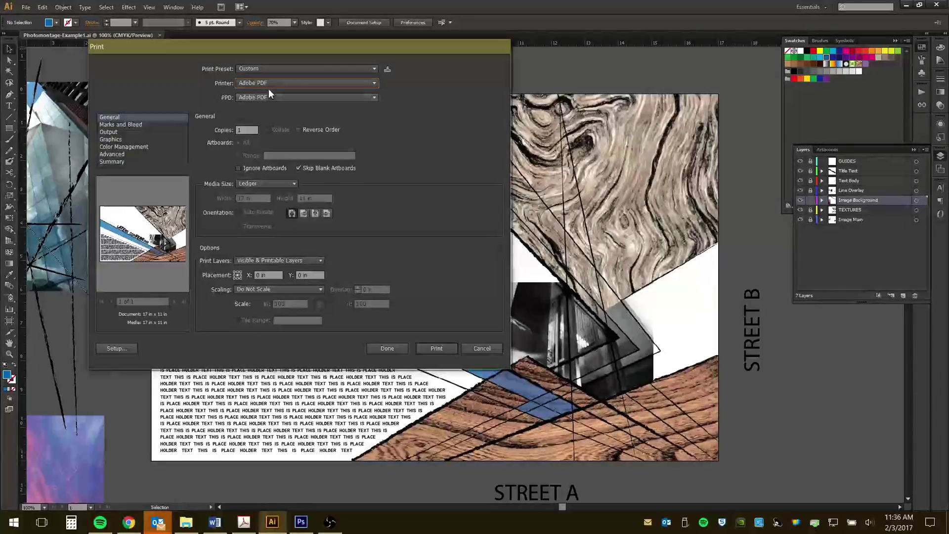
# Set the Adobe PDF printer's default conversion settings to High Quality Print in the system print setup and return to Illustrator's print settings
pyautogui.click(117, 348)
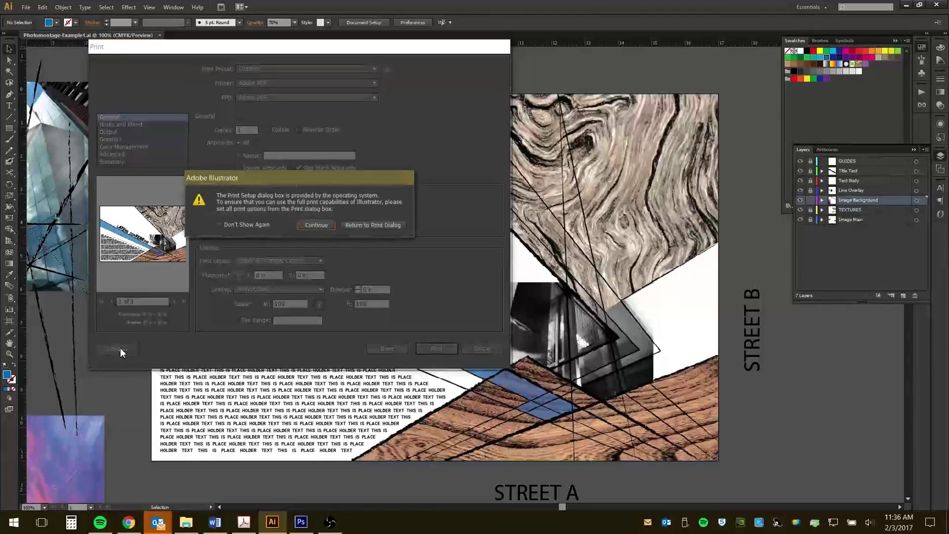
pyautogui.click(324, 226)
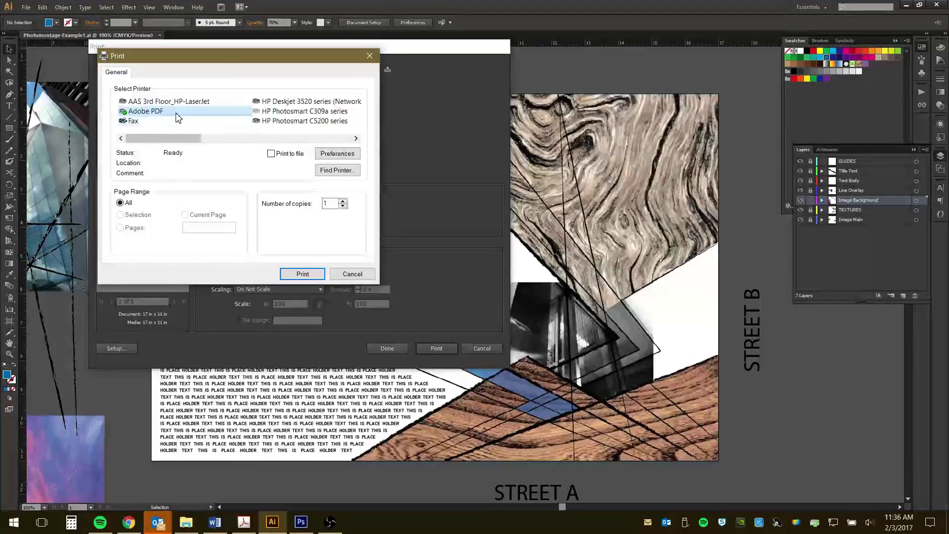
pyautogui.click(159, 113)
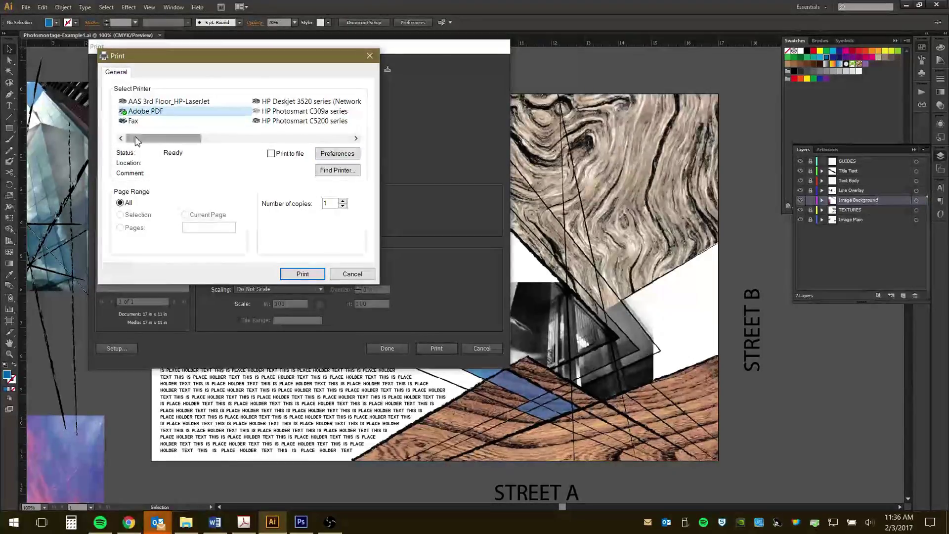
pyautogui.click(336, 154)
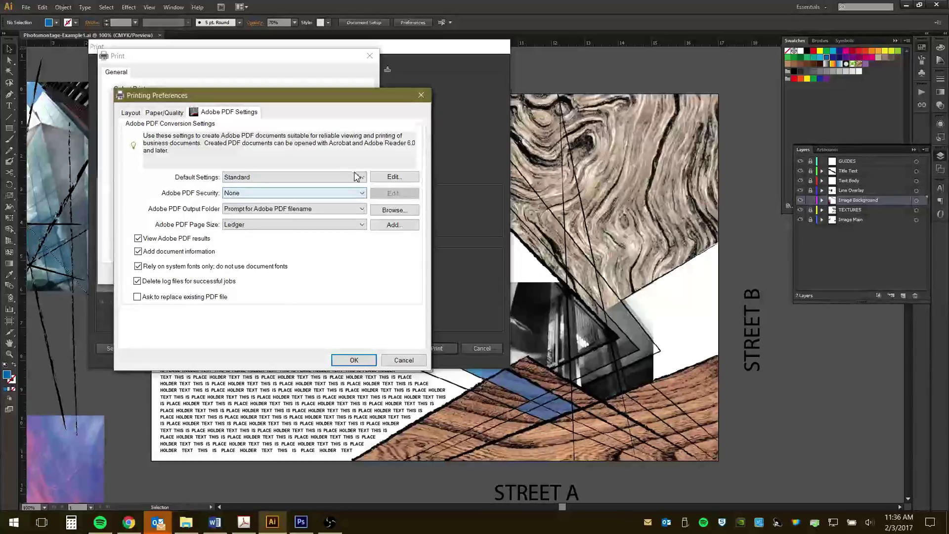
pyautogui.click(362, 178)
pyautogui.click(311, 187)
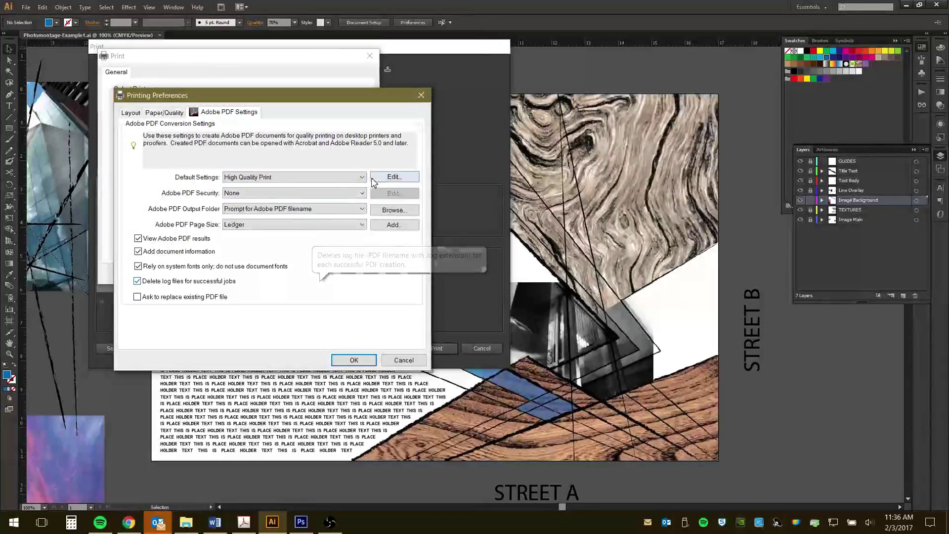
pyautogui.click(362, 177)
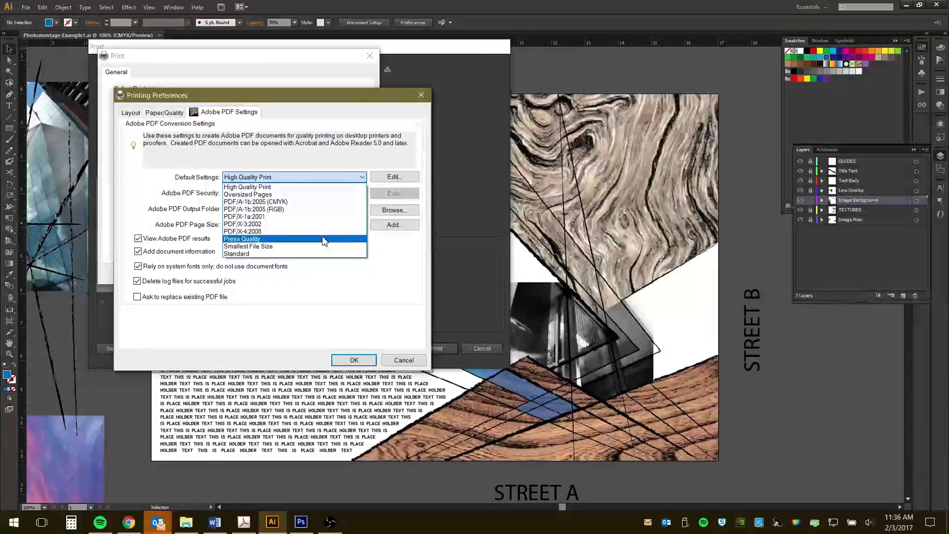
pyautogui.click(315, 192)
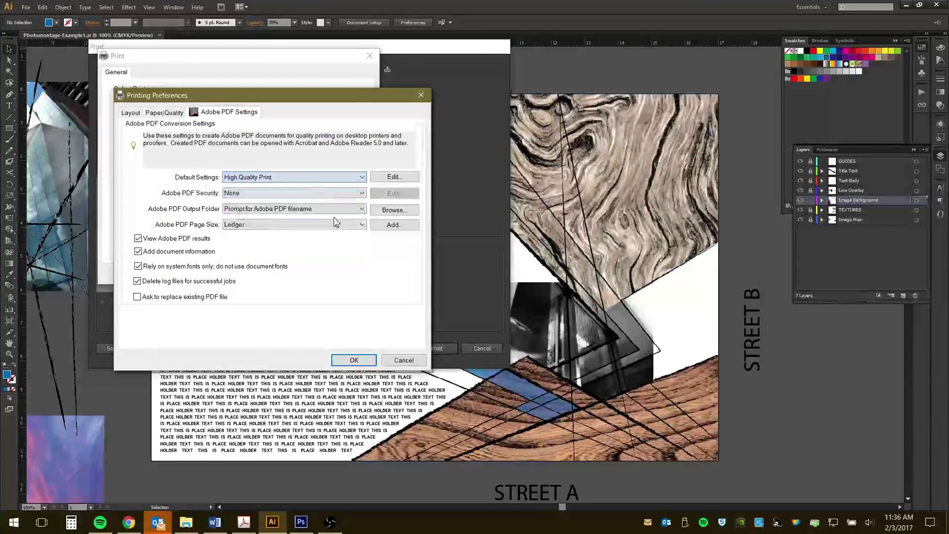
pyautogui.click(354, 360)
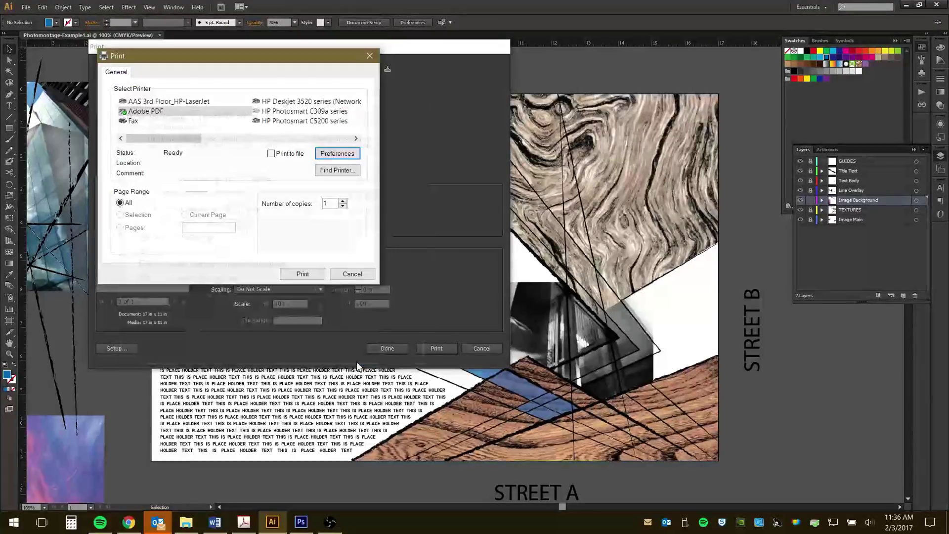
pyautogui.click(299, 277)
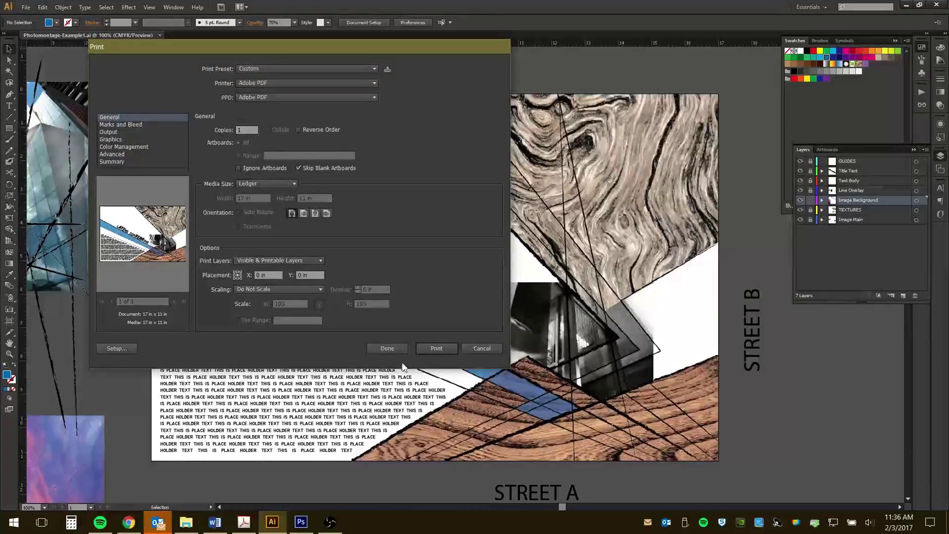
# Print the montage to Adobe PDF, saving it as Photomontage-Example1A.pdf in the FINAL FOR PRINT folder
pyautogui.click(429, 350)
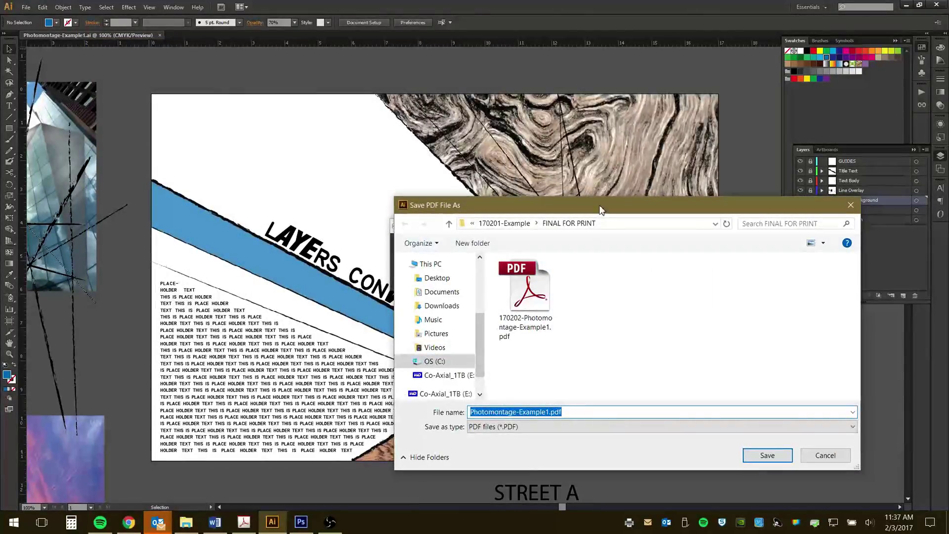
pyautogui.moveTo(600, 210); pyautogui.dragTo(514, 172)
pyautogui.click(419, 184)
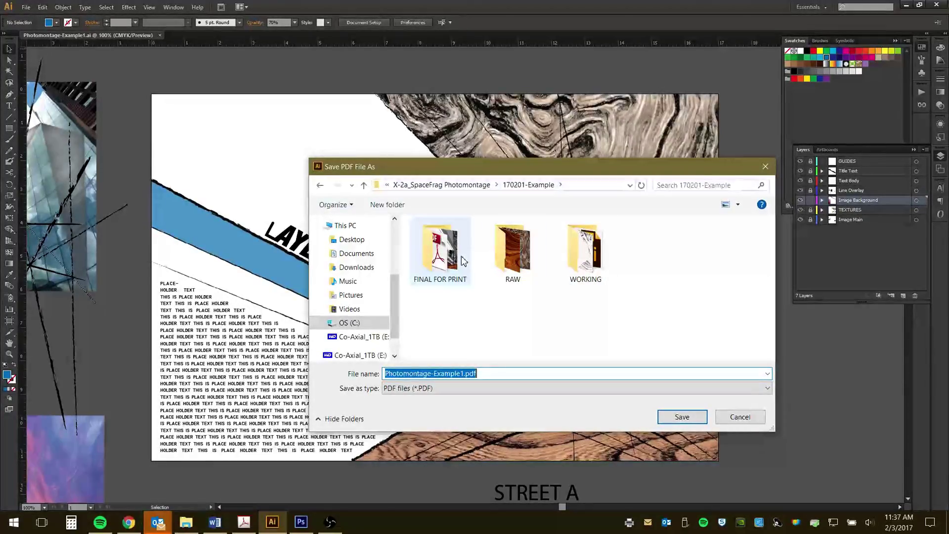
pyautogui.doubleClick(440, 252)
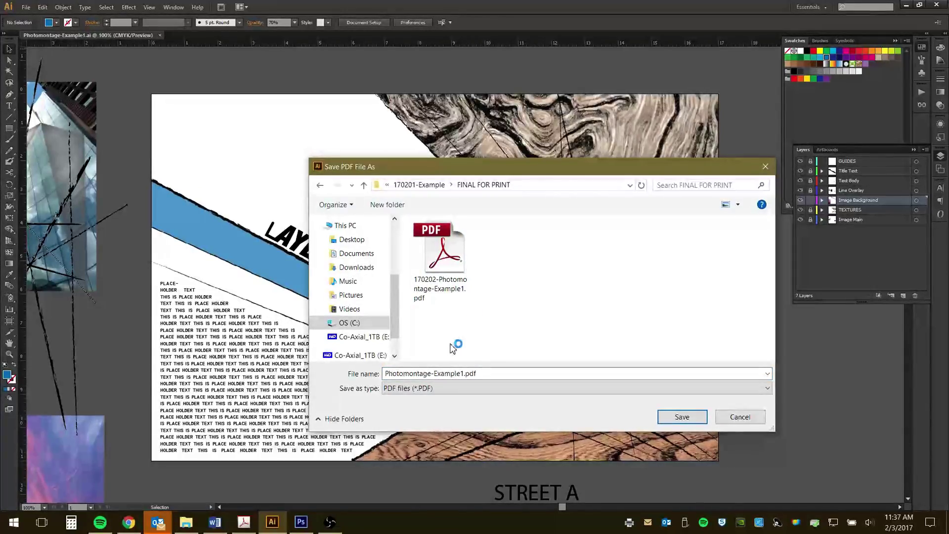
pyautogui.click(461, 373)
pyautogui.doubleClick(463, 373)
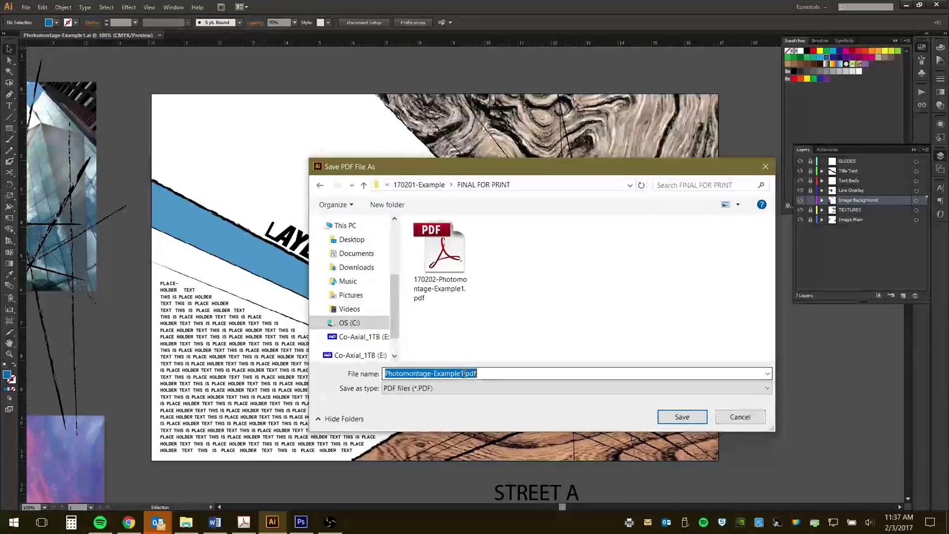
pyautogui.click(463, 373)
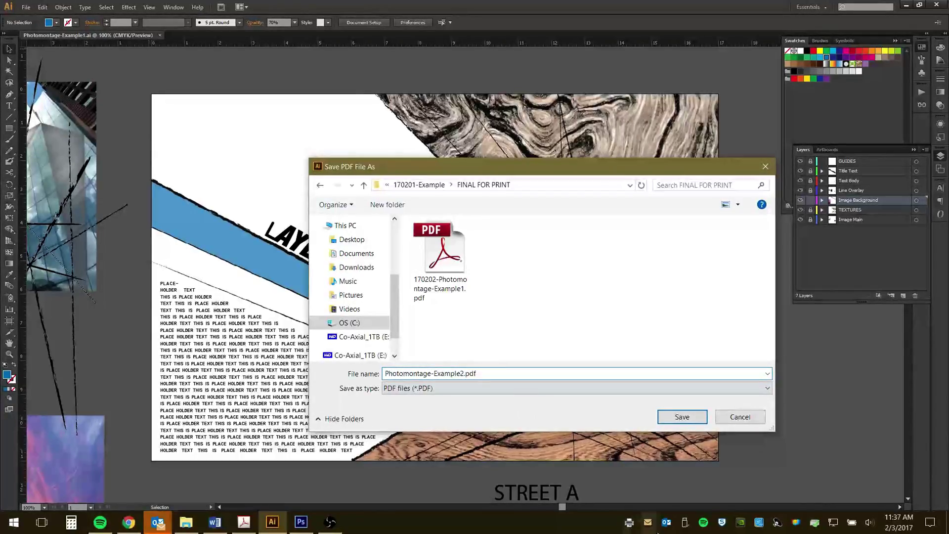
pyautogui.click(680, 418)
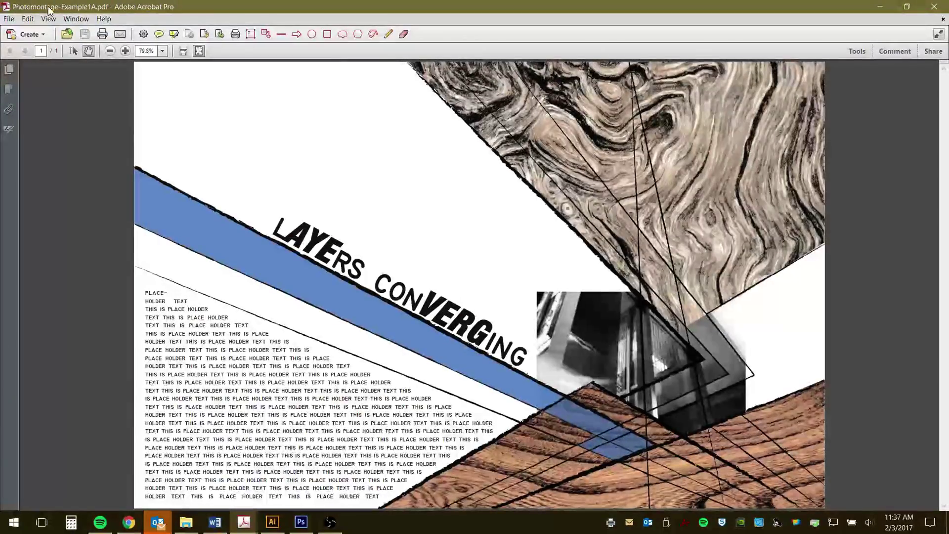
# Switch to File Explorer and open the FINAL FOR PRINT folder inside 170201-Example
pyautogui.click(271, 522)
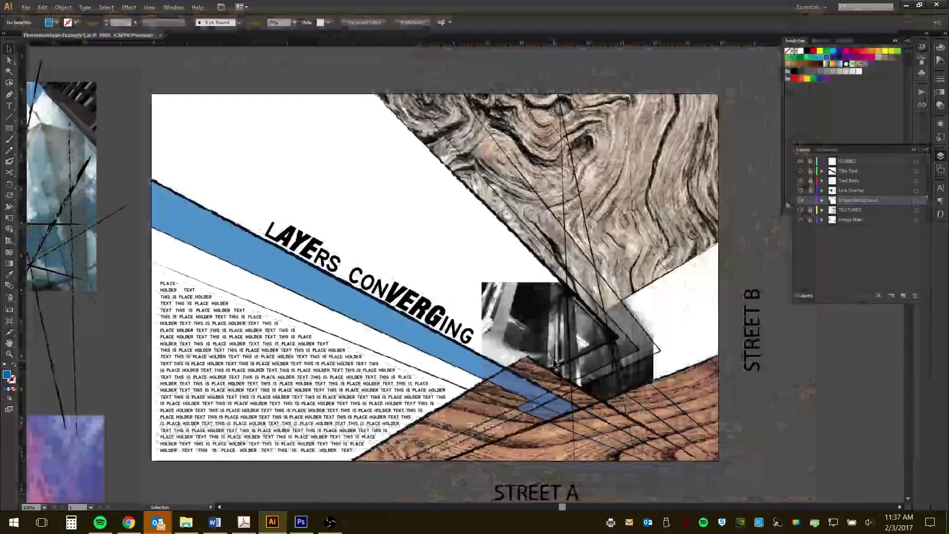
pyautogui.click(186, 522)
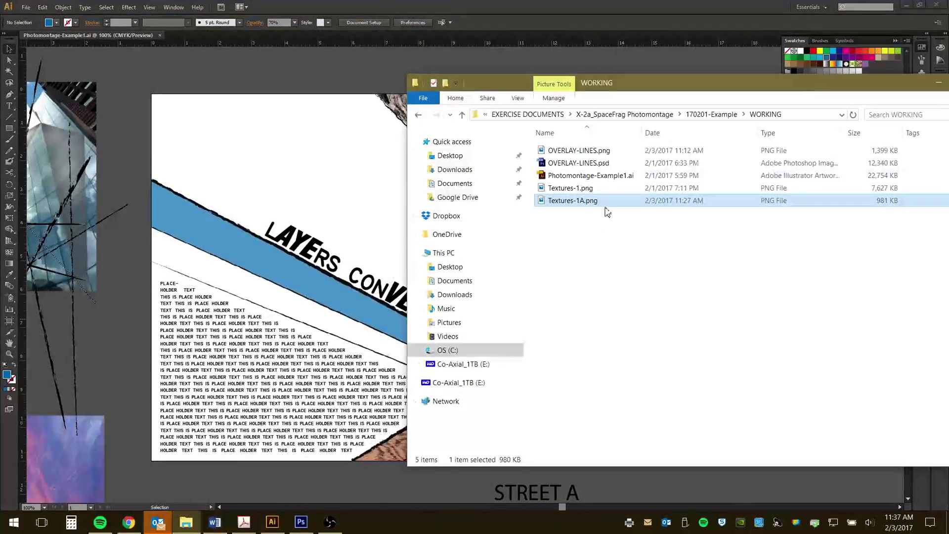
pyautogui.click(418, 115)
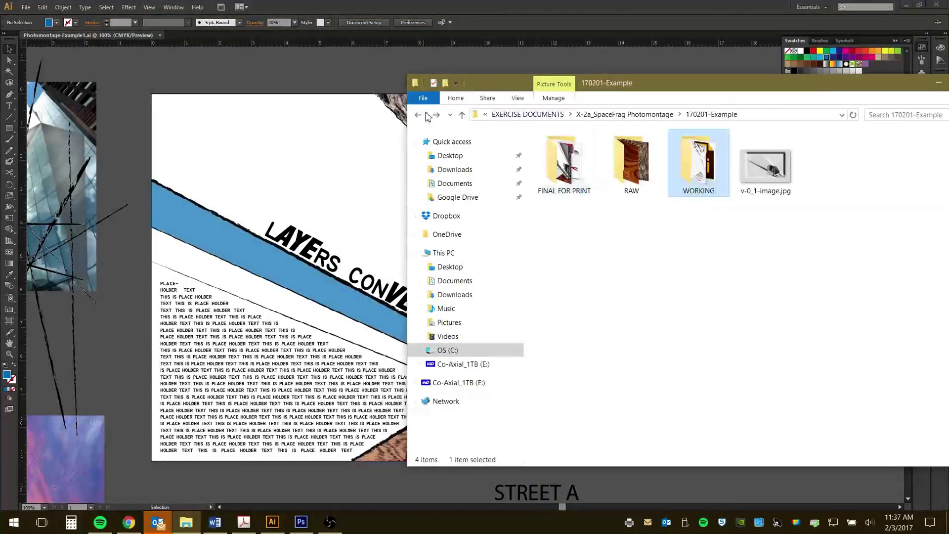
pyautogui.doubleClick(575, 163)
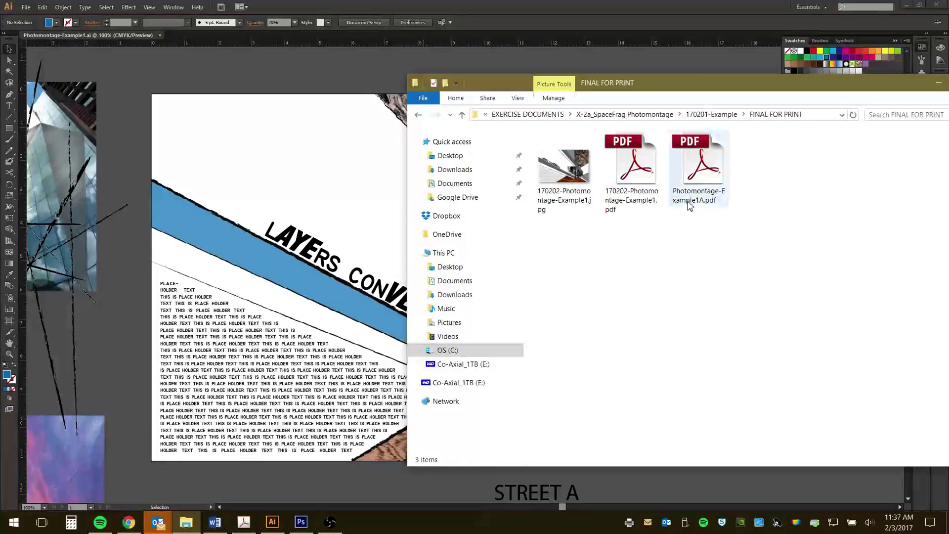
# Rename Photomontage-Example1A.pdf as 170203-Photomontage-Ex1a.pdf
pyautogui.click(701, 195)
pyautogui.press('F2')
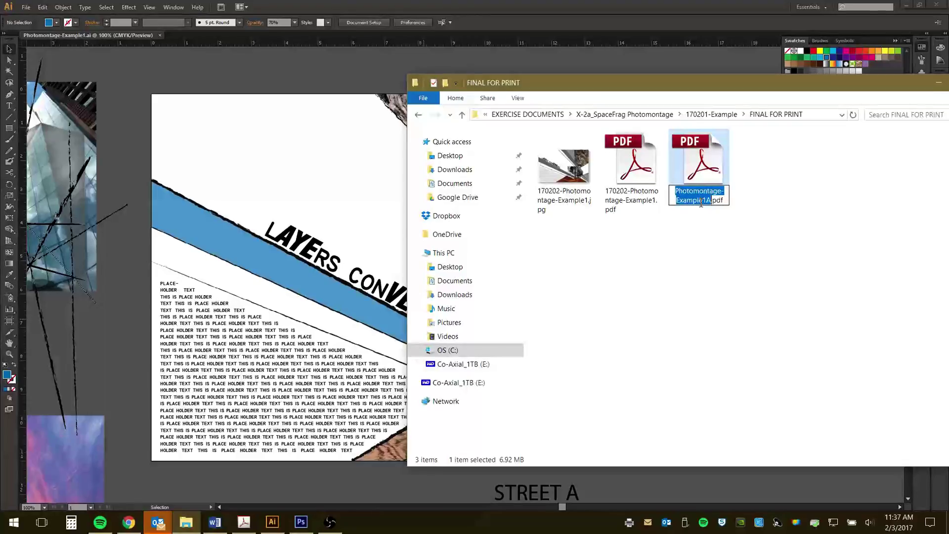
pyautogui.write('170203-p')
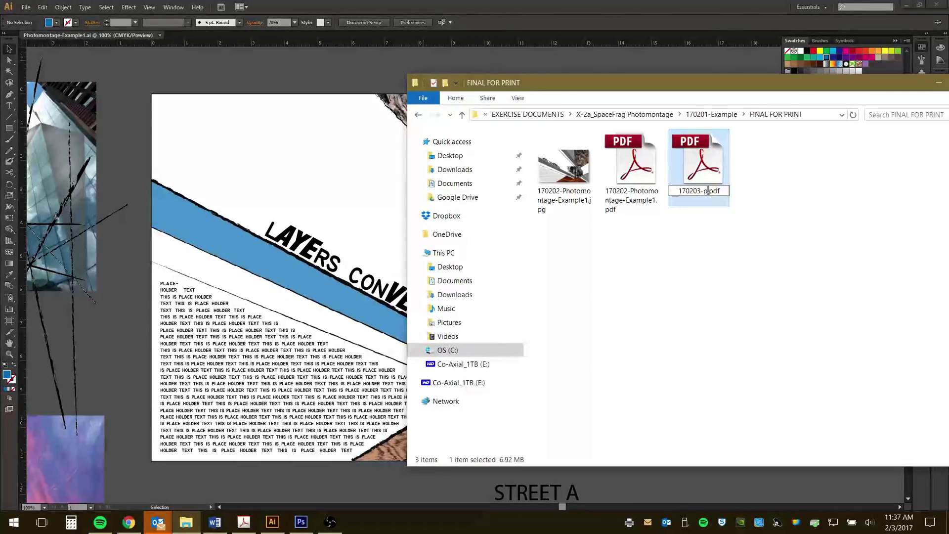
pyautogui.write('pHOT')
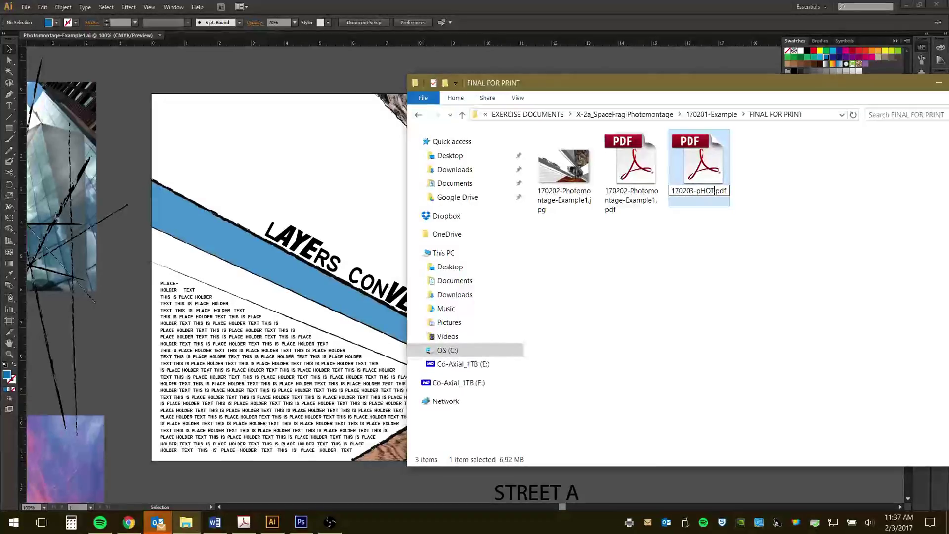
pyautogui.write('O')
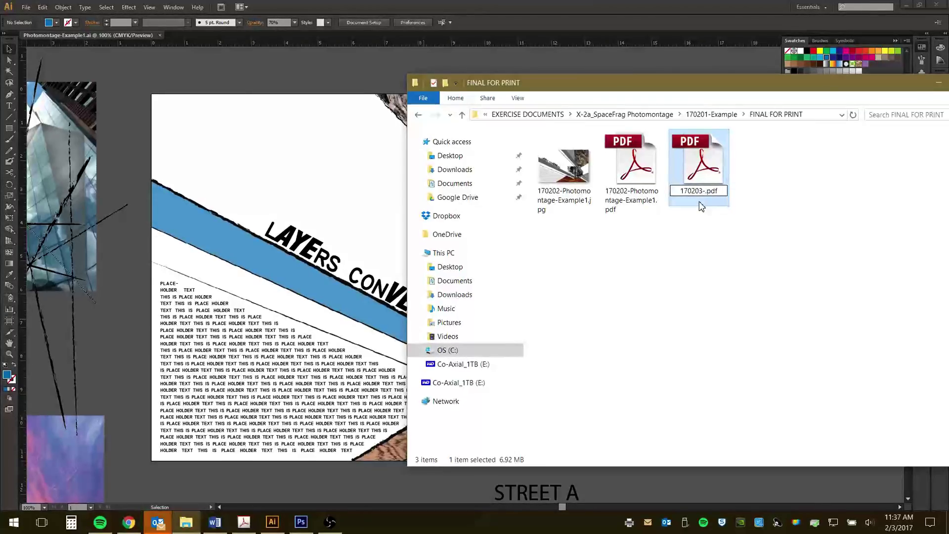
pyautogui.write('Photo')
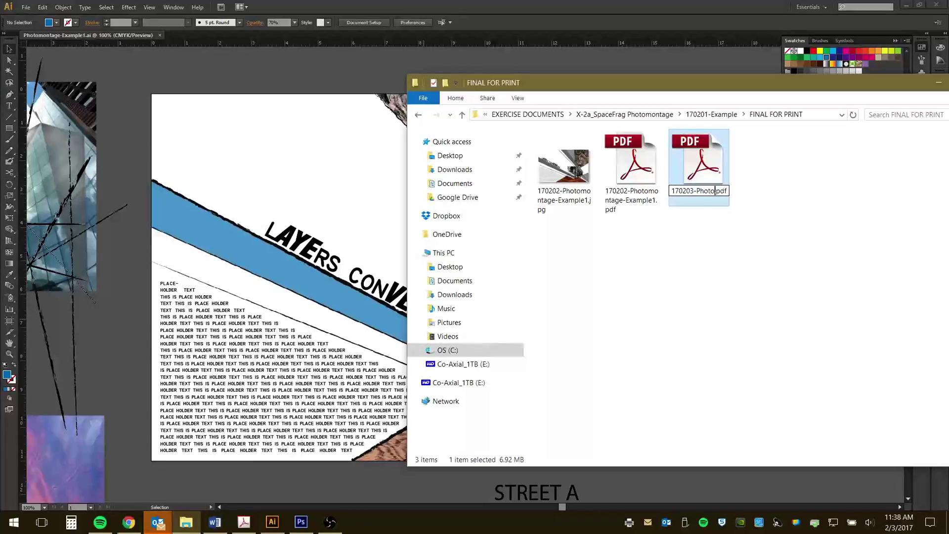
pyautogui.write('montage-')
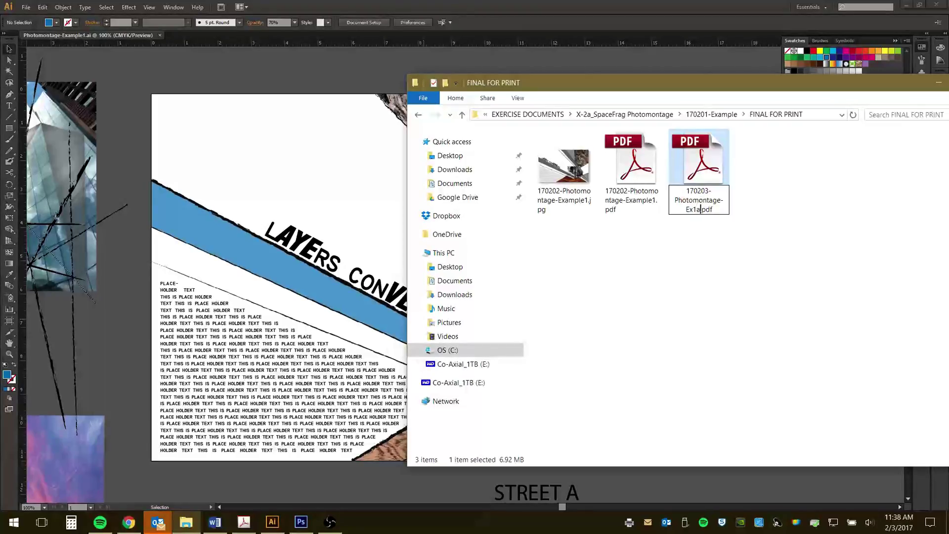
pyautogui.write('Ex1a')
pyautogui.click(769, 270)
# View 170202-Photomontage-Example1.pdf and 170203-Photomontage-Ex1a.pdf in Acrobat, then return to the FINAL FOR PRINT folder
pyautogui.doubleClick(623, 168)
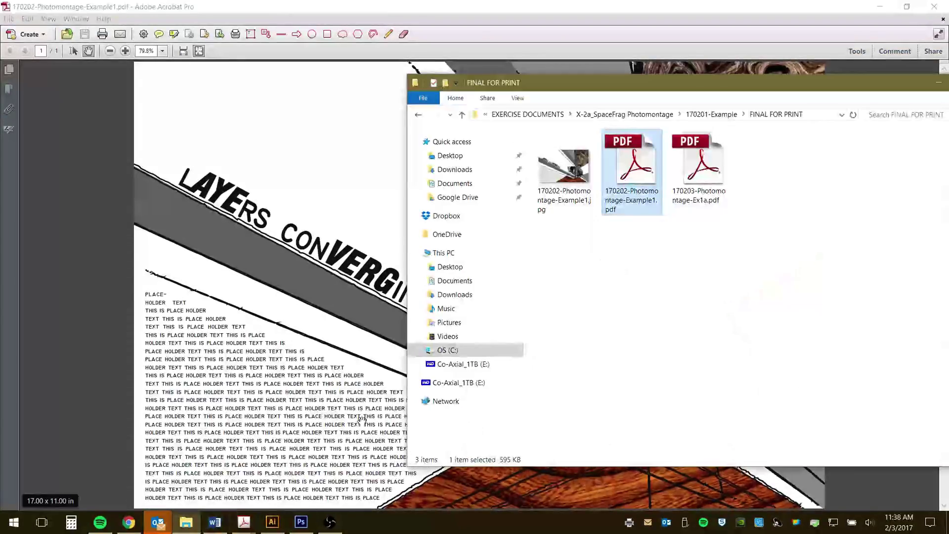
pyautogui.click(186, 521)
pyautogui.click(699, 168)
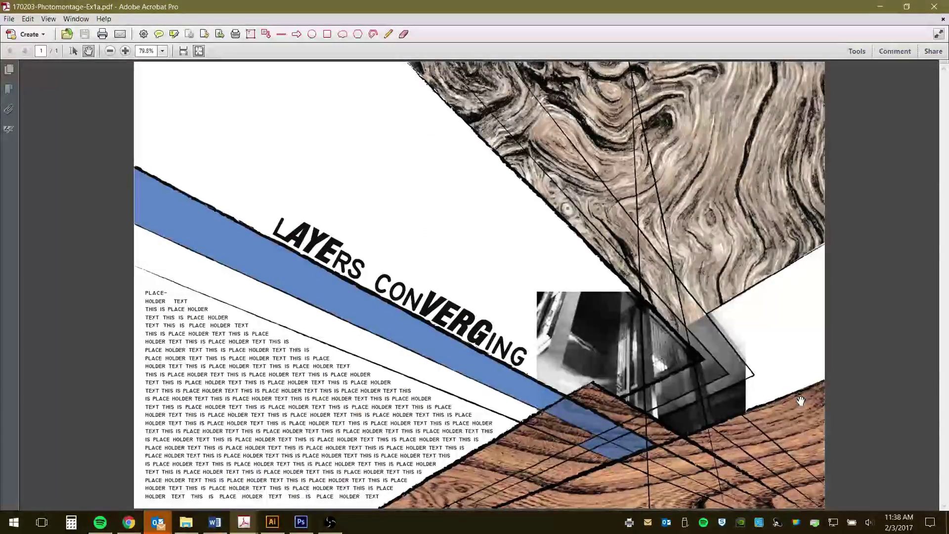
pyautogui.click(934, 6)
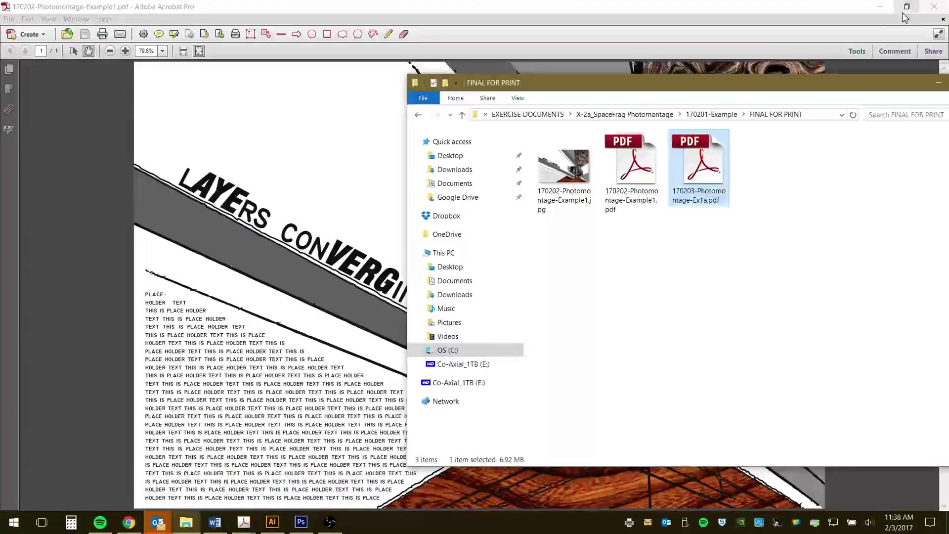
pyautogui.moveTo(719, 85); pyautogui.dragTo(543, 96)
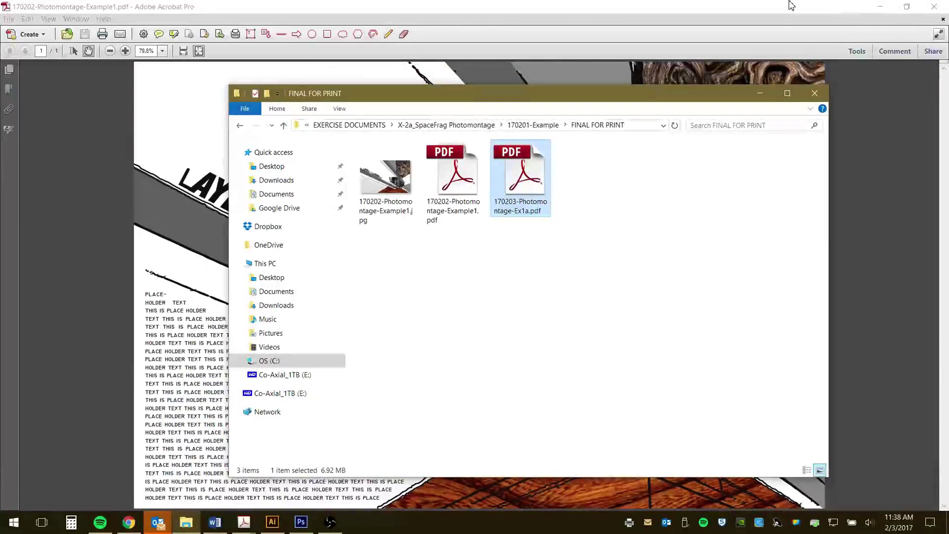
pyautogui.click(793, 6)
pyautogui.click(879, 7)
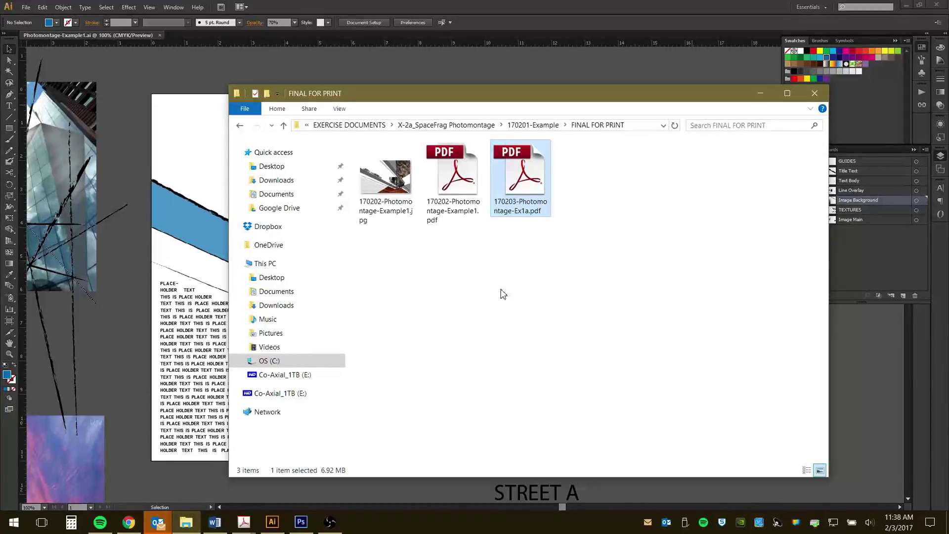
# Open 170203-Photomontage-Ex1a.pdf in Acrobat, show its page thumbnails, and insert 170202-Photomontage-Example1.pdf from the folder as page 1
pyautogui.doubleClick(543, 177)
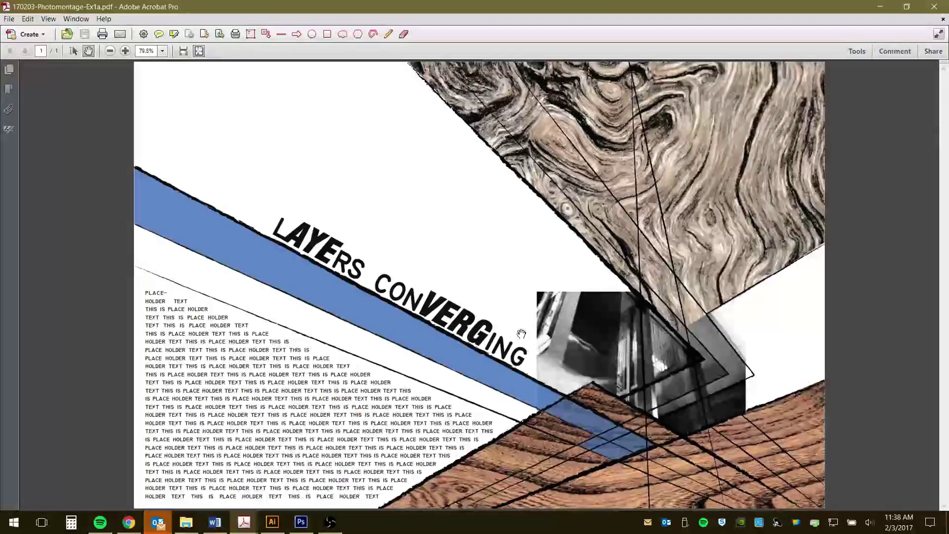
pyautogui.click(9, 69)
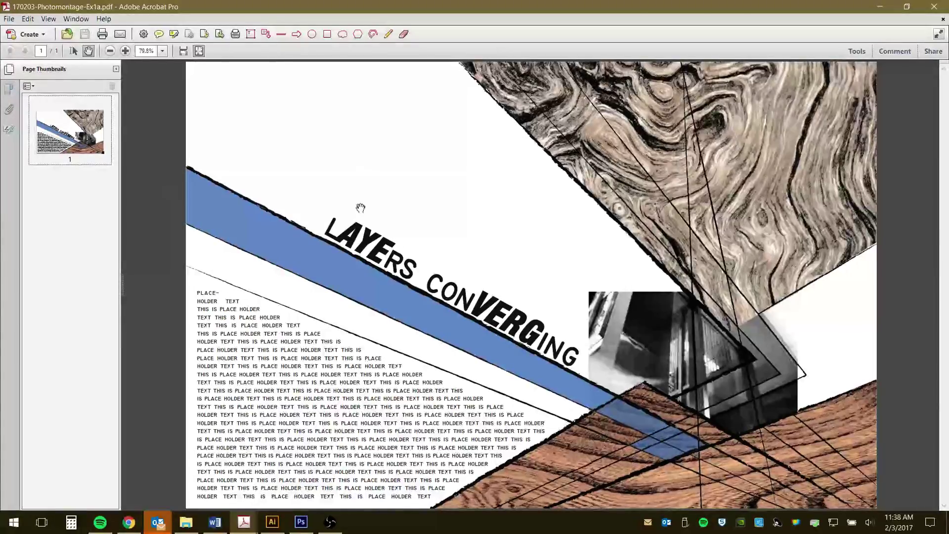
pyautogui.click(186, 521)
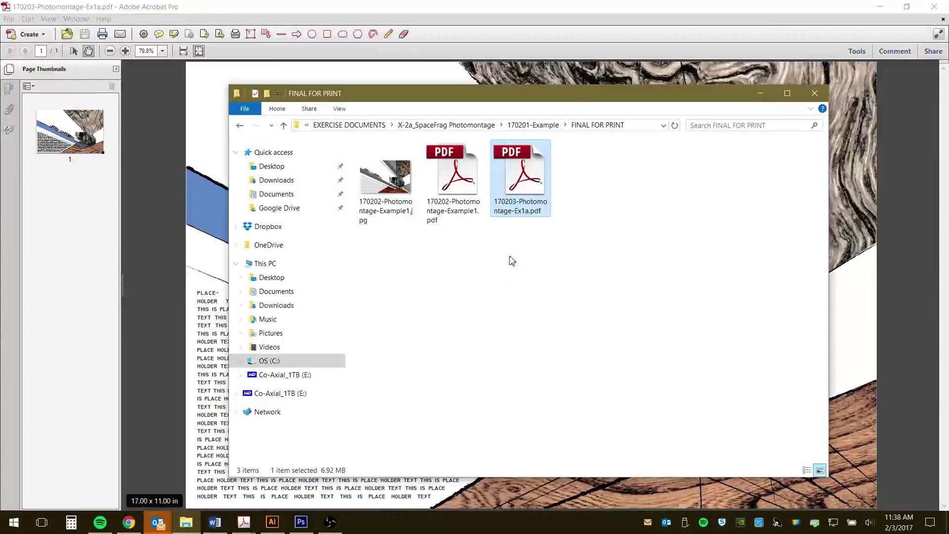
pyautogui.moveTo(474, 187); pyautogui.dragTo(69, 273)
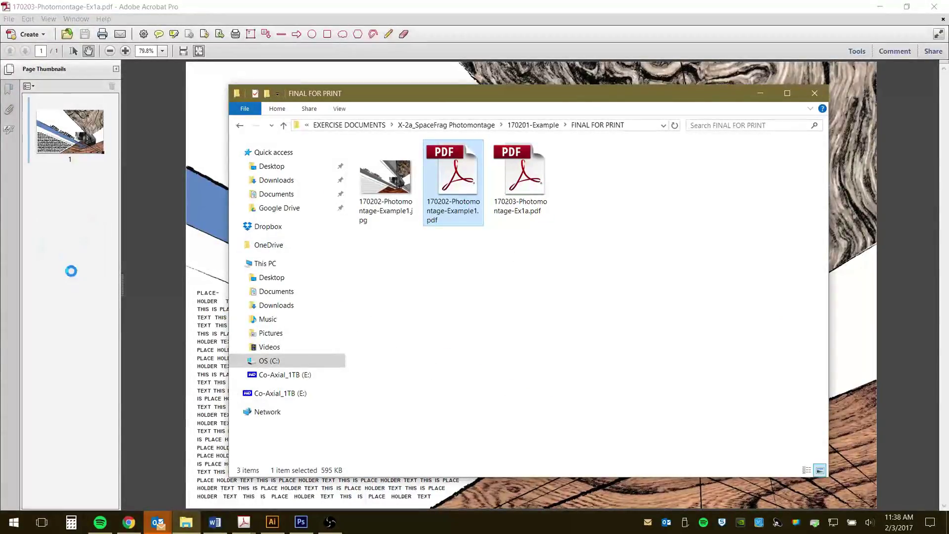
pyautogui.click(69, 259)
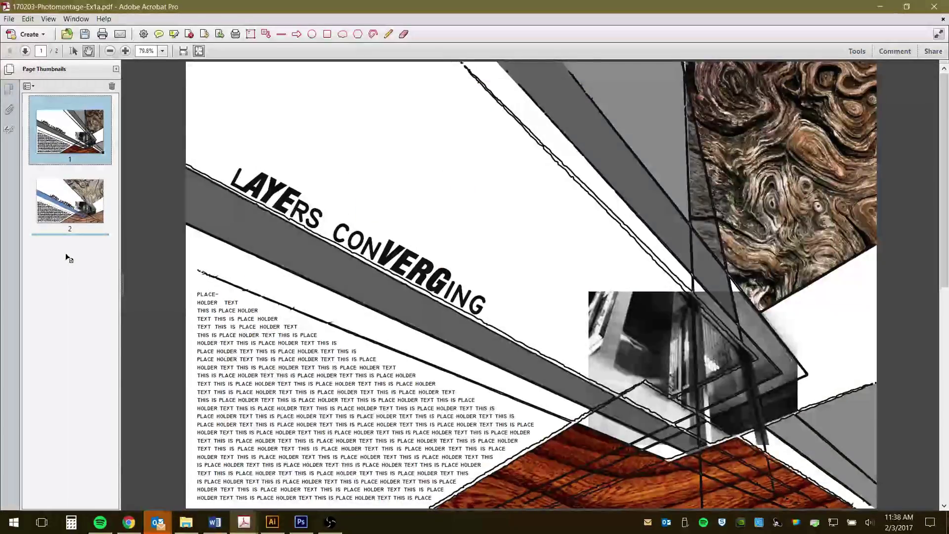
# Move the inserted montage page to second place and add 170202-Photomontage-Example1.jpg from the FINAL FOR PRINT folder as page 3
pyautogui.click(68, 199)
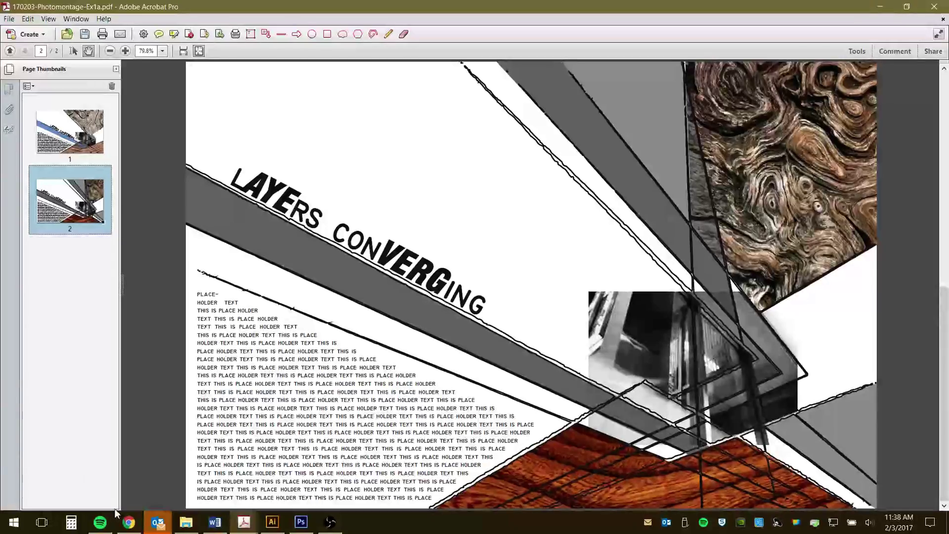
pyautogui.click(184, 523)
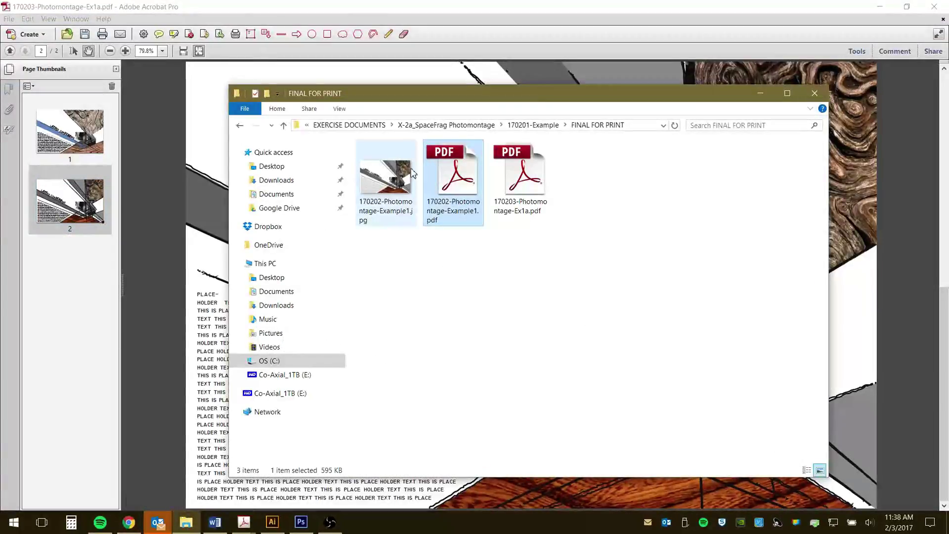
pyautogui.click(393, 184)
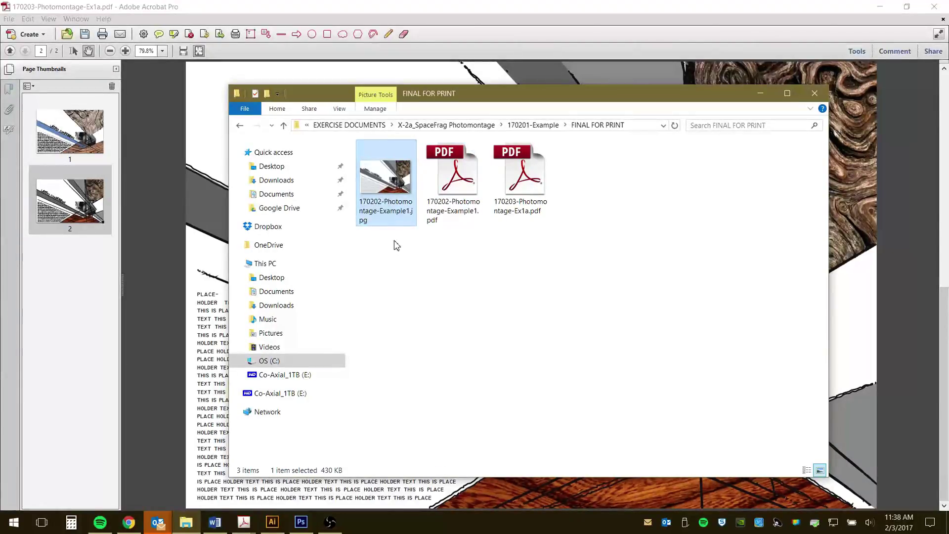
pyautogui.moveTo(405, 190); pyautogui.dragTo(78, 321)
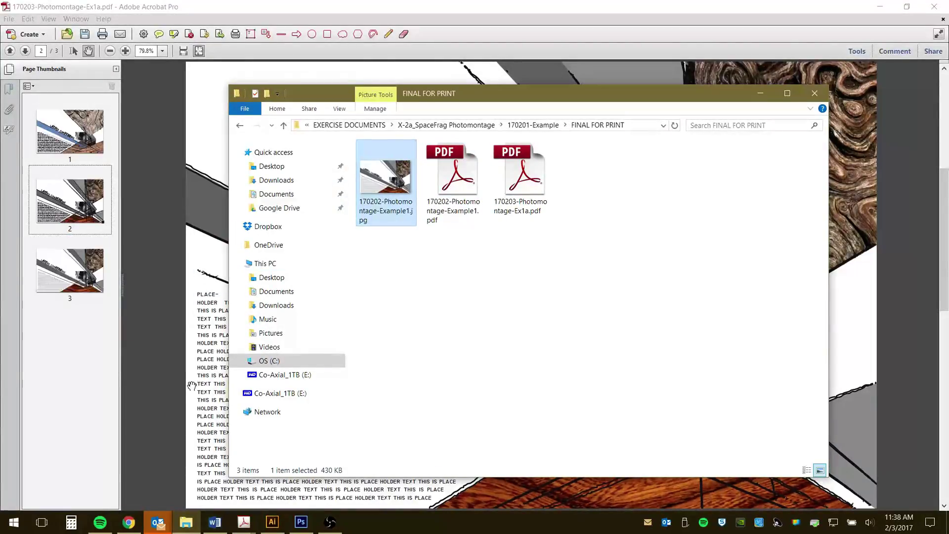
# Save the combined 170203-Photomontage-Ex1a.pdf under its existing name and close it
pyautogui.click(369, 5)
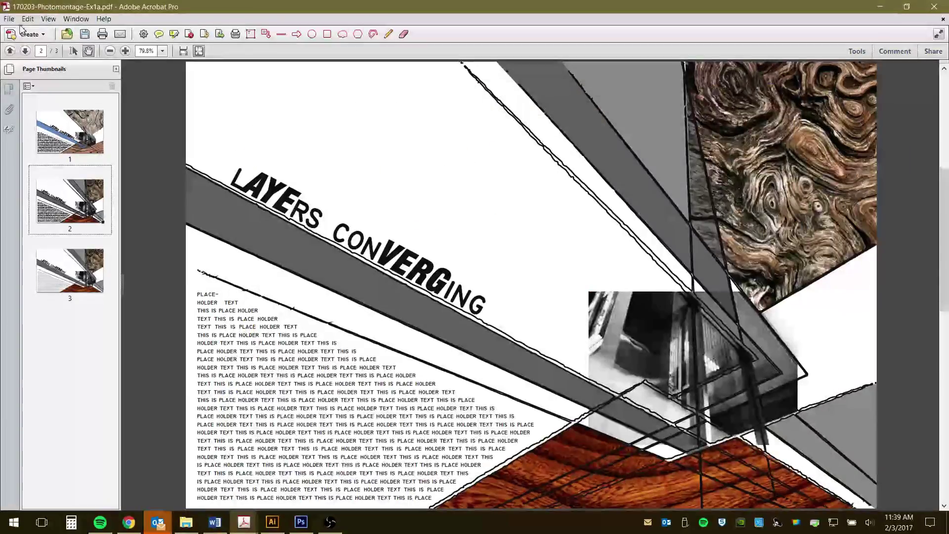
pyautogui.click(9, 18)
pyautogui.moveTo(29, 74)
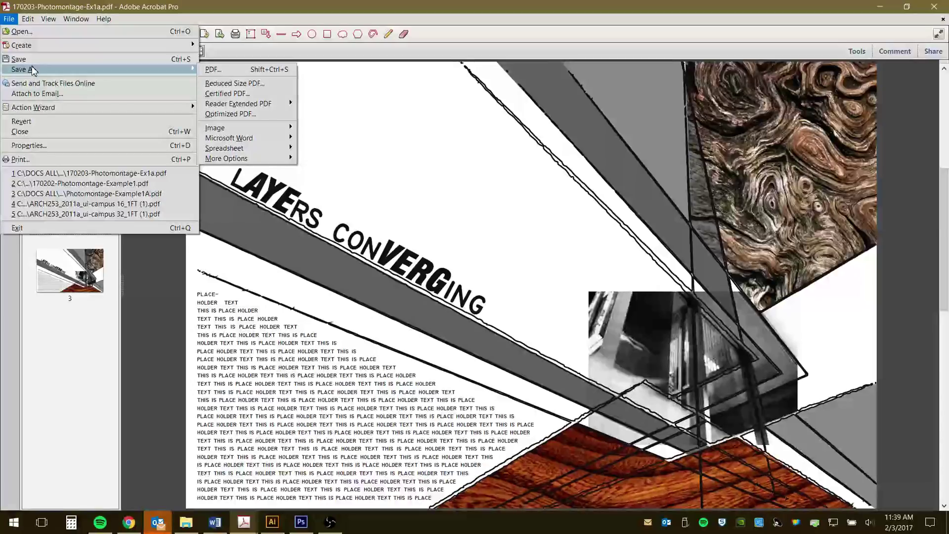
pyautogui.click(19, 59)
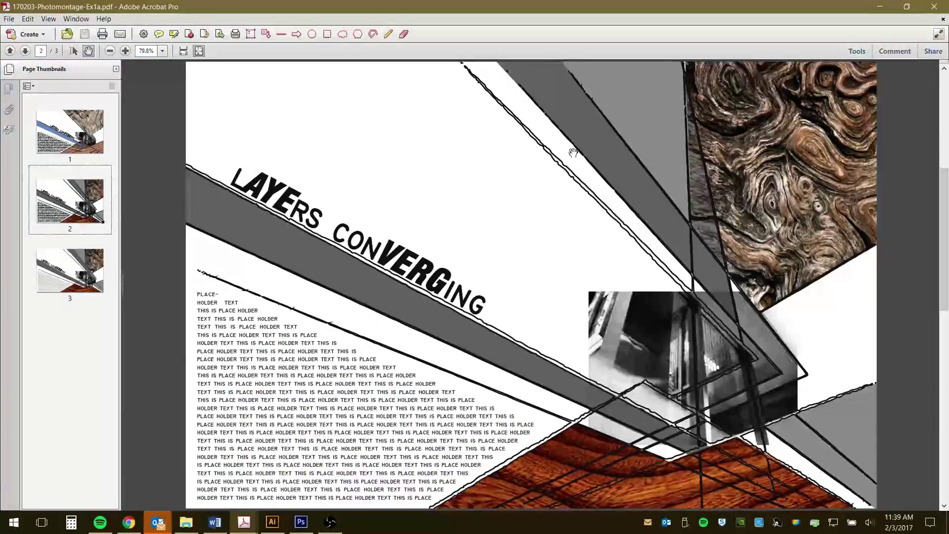
pyautogui.click(937, 7)
# Reopen 170203-Photomontage-Ex1a.pdf from the FINAL FOR PRINT folder to check the saved document, then close it
pyautogui.click(525, 188)
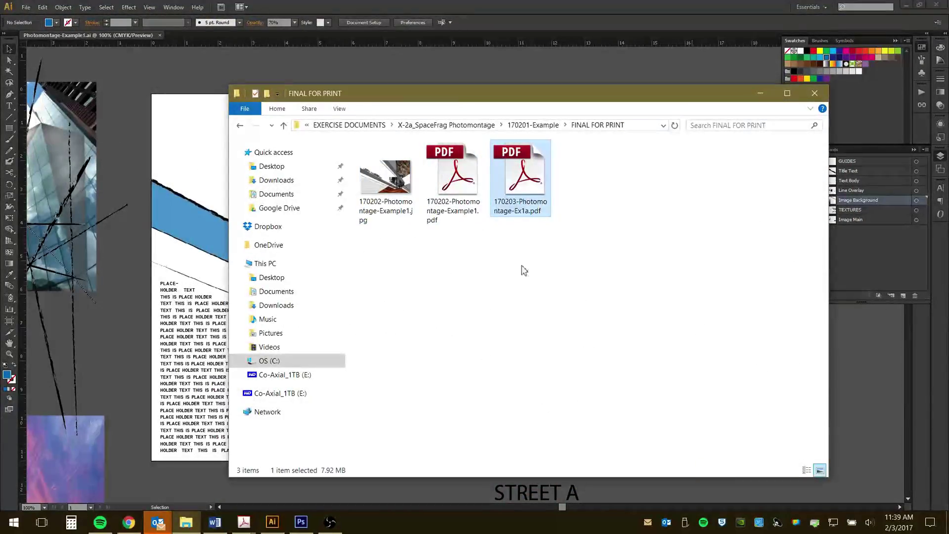
pyautogui.doubleClick(531, 188)
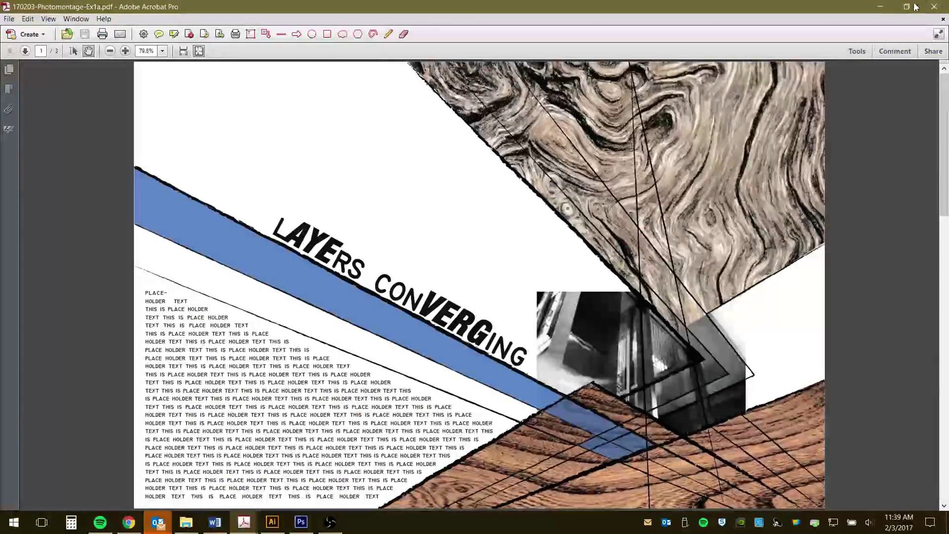
pyautogui.click(934, 7)
# Switch to OneDrive in Chrome and open the instructor's own folder under student work in ARCH243-SPRING17-SHARED
pyautogui.click(727, 10)
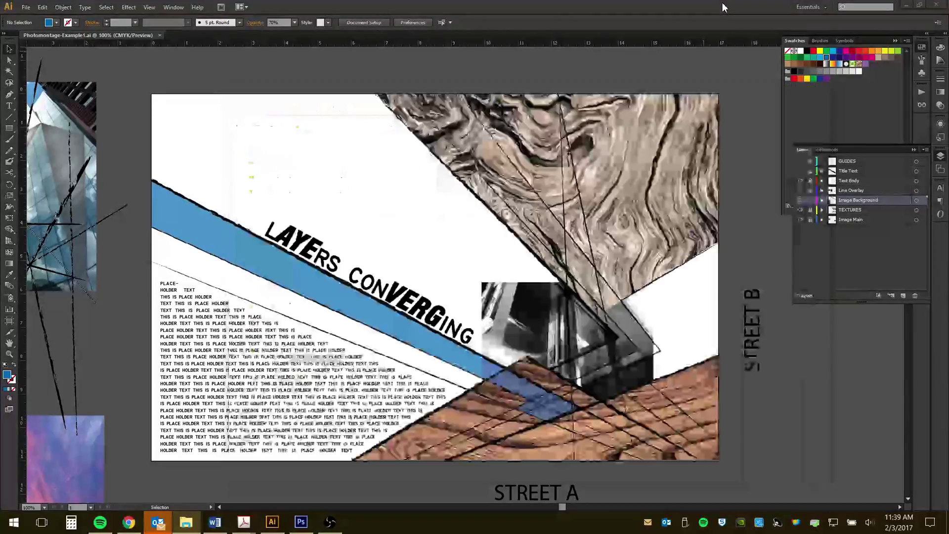
pyautogui.click(906, 7)
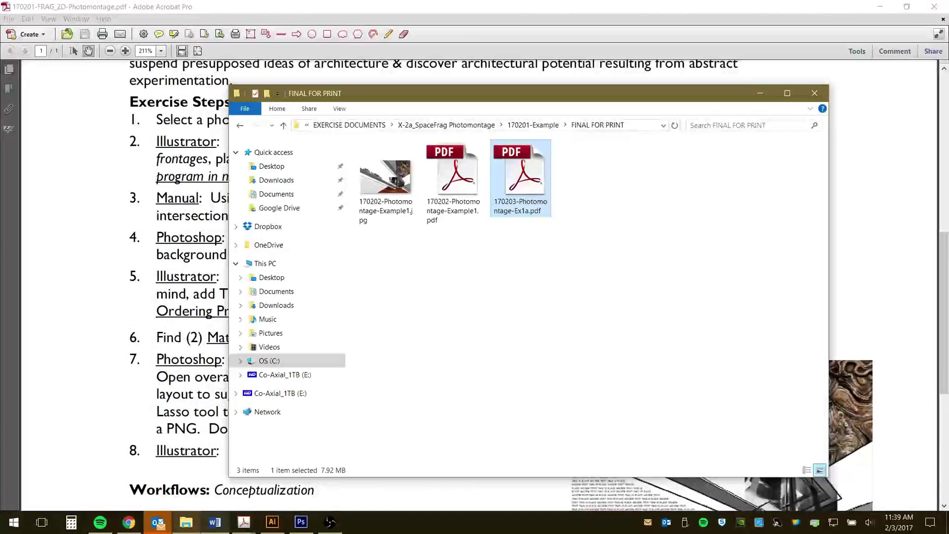
pyautogui.click(129, 523)
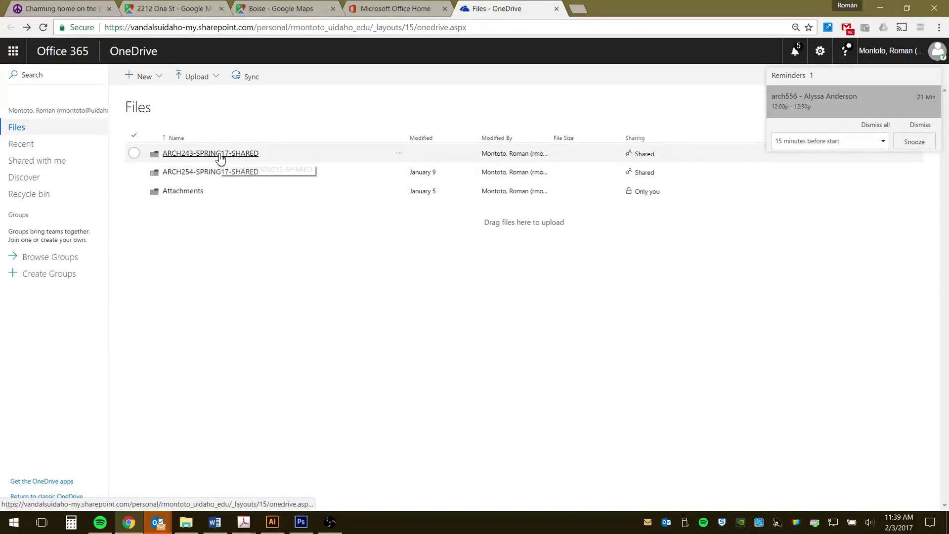
pyautogui.click(220, 155)
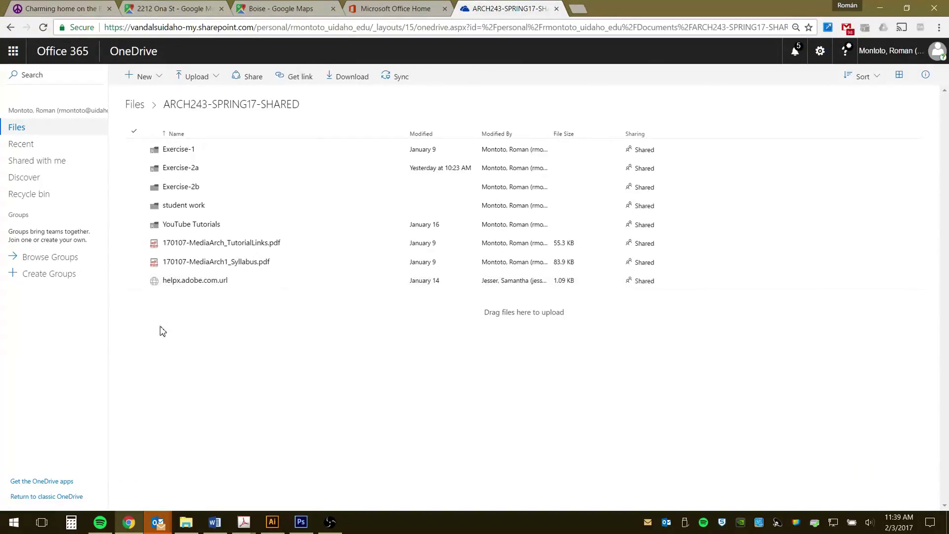
pyautogui.click(194, 210)
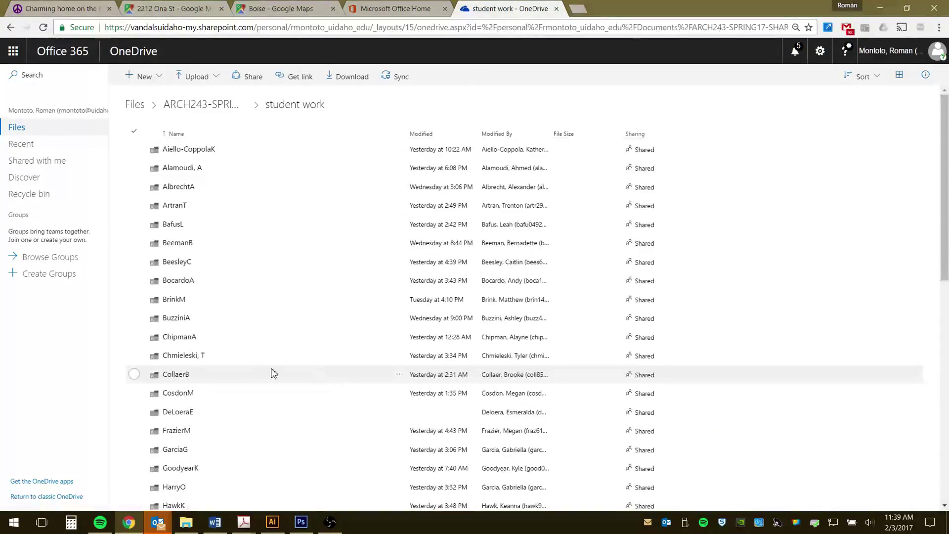
pyautogui.scroll(-5, 267, 373)
pyautogui.scroll(-4, 258, 372)
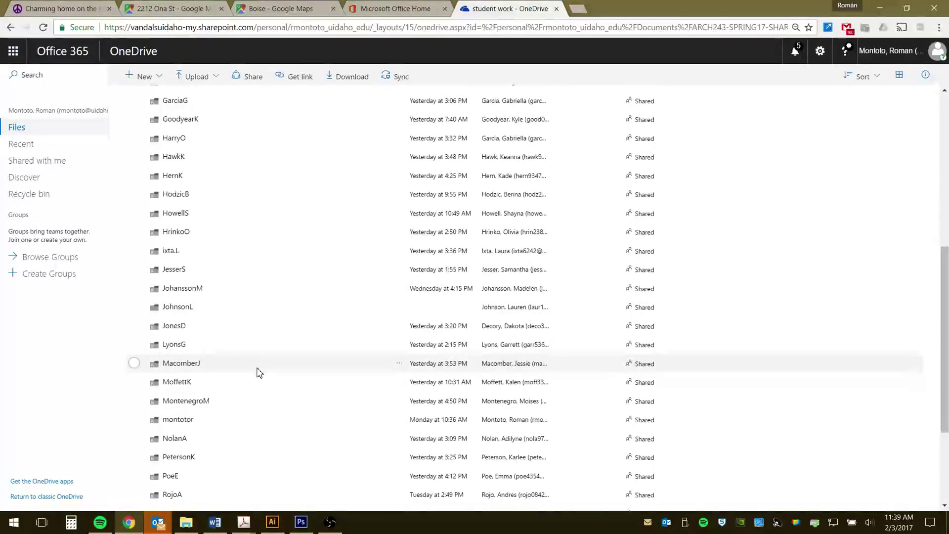
pyautogui.click(178, 369)
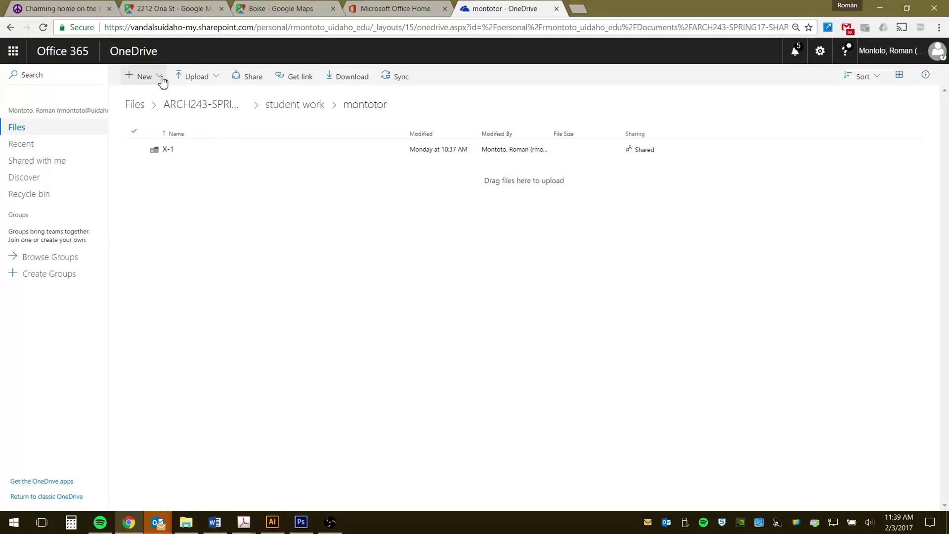
# Create a folder named X-2 beside X-1 and open it
pyautogui.click(159, 78)
pyautogui.click(149, 100)
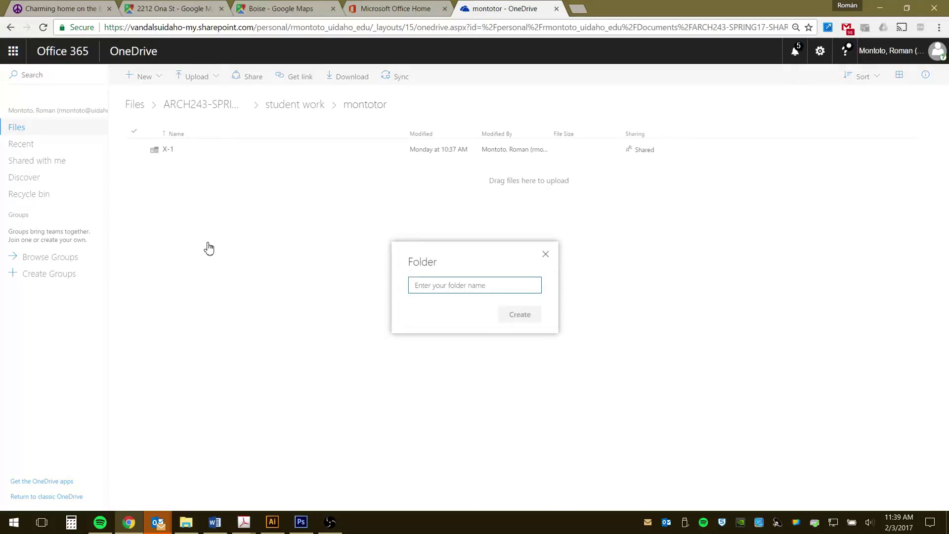
pyautogui.write('x-2')
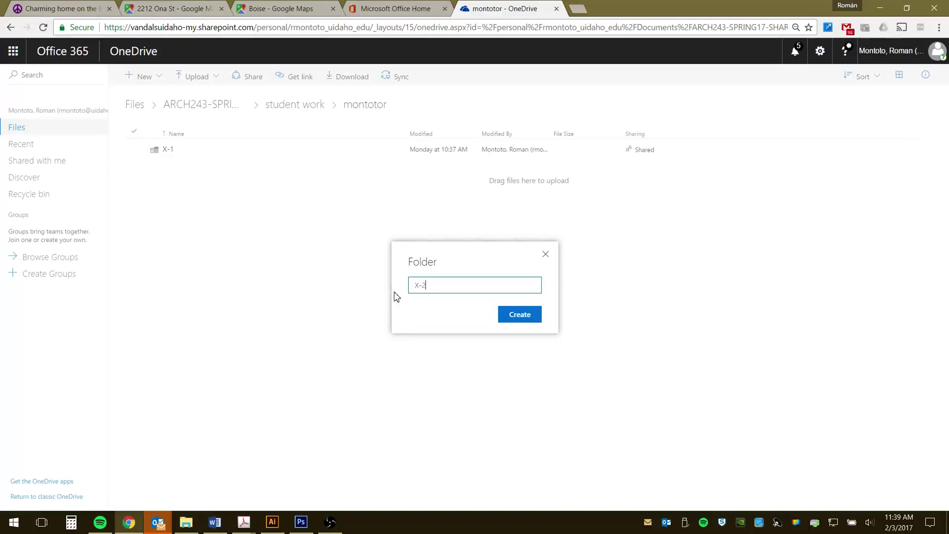
pyautogui.click(521, 321)
pyautogui.click(167, 169)
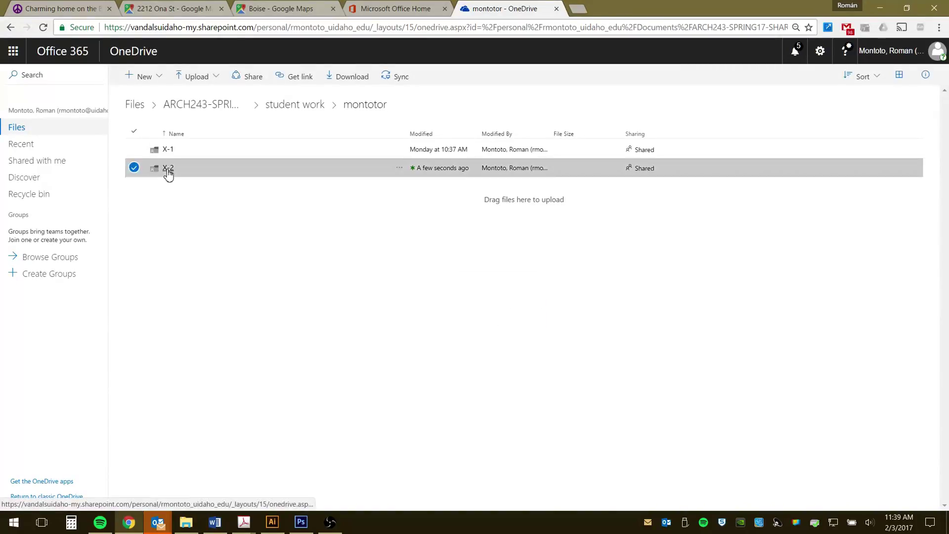
# Upload 170203-Photomontage-Ex1a.pdf from the FINAL FOR PRINT folder into the X-2 OneDrive folder and open it in the online viewer
pyautogui.click(186, 522)
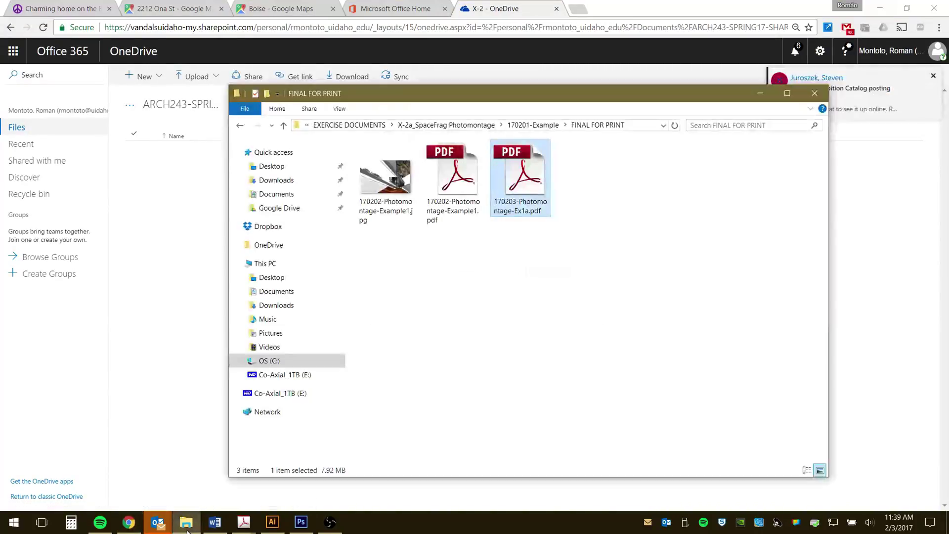
pyautogui.moveTo(513, 102); pyautogui.dragTo(711, 112)
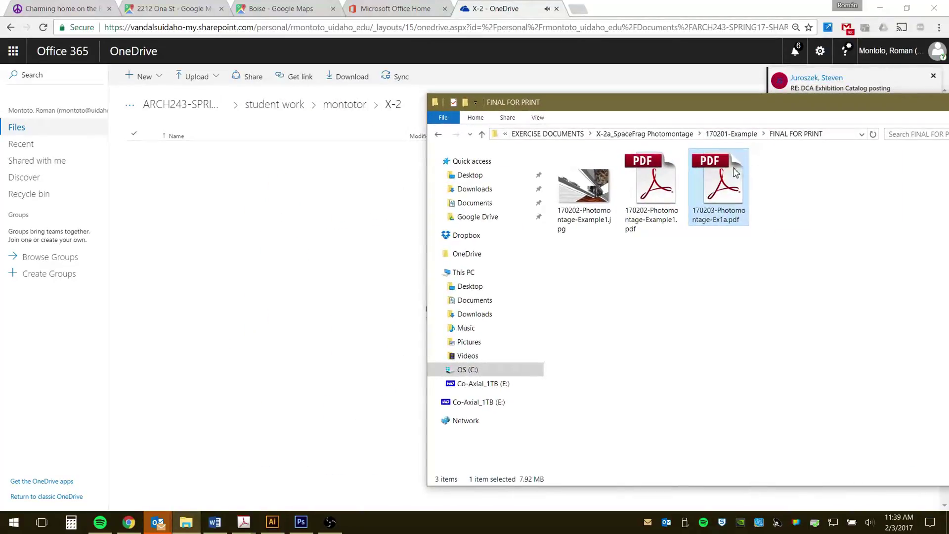
pyautogui.moveTo(726, 180); pyautogui.dragTo(268, 373)
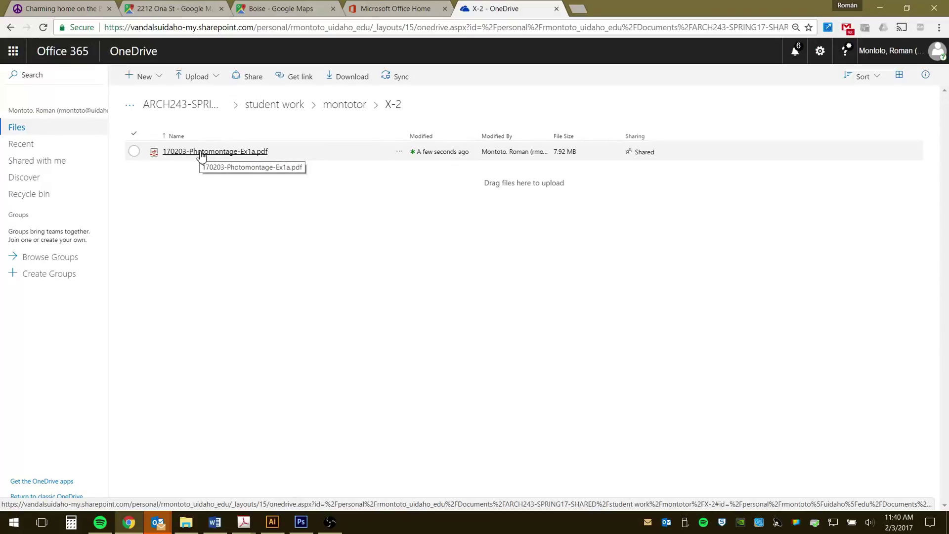
pyautogui.click(201, 154)
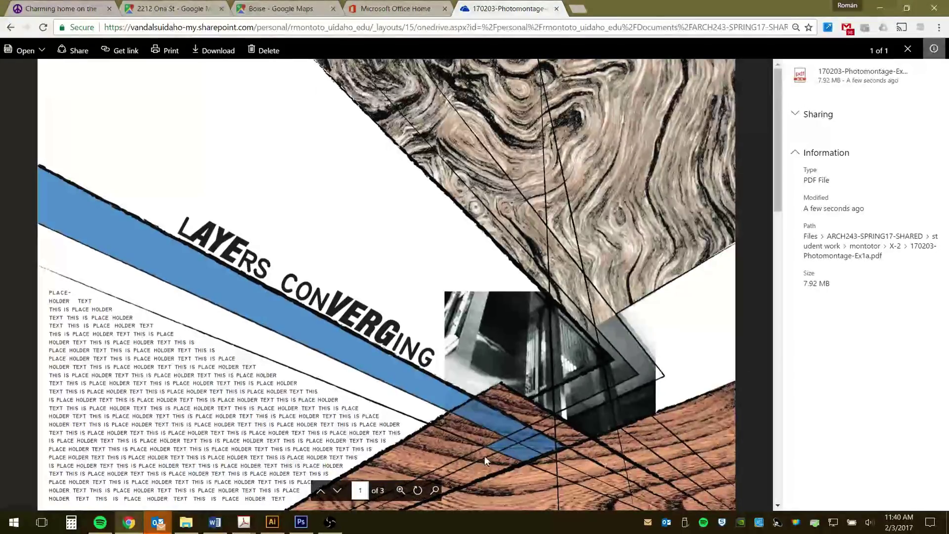
pyautogui.click(332, 525)
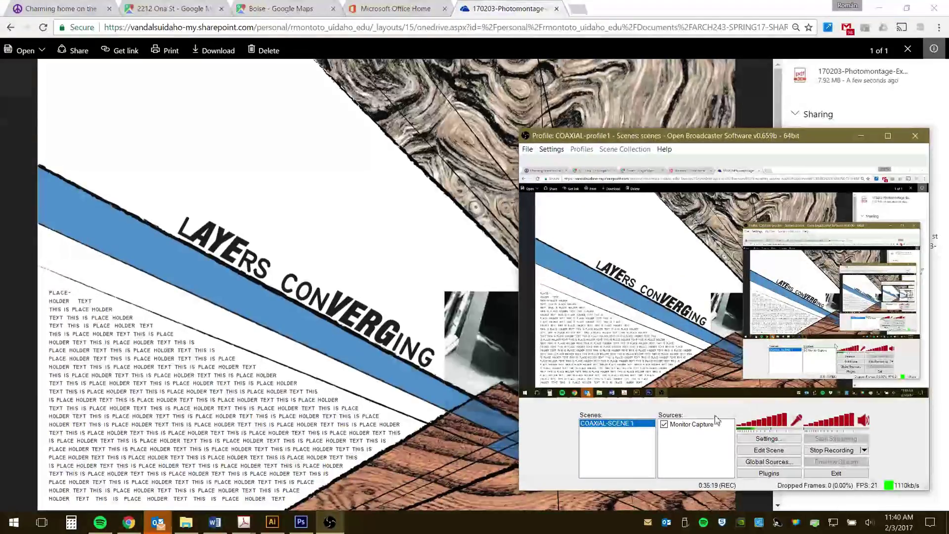